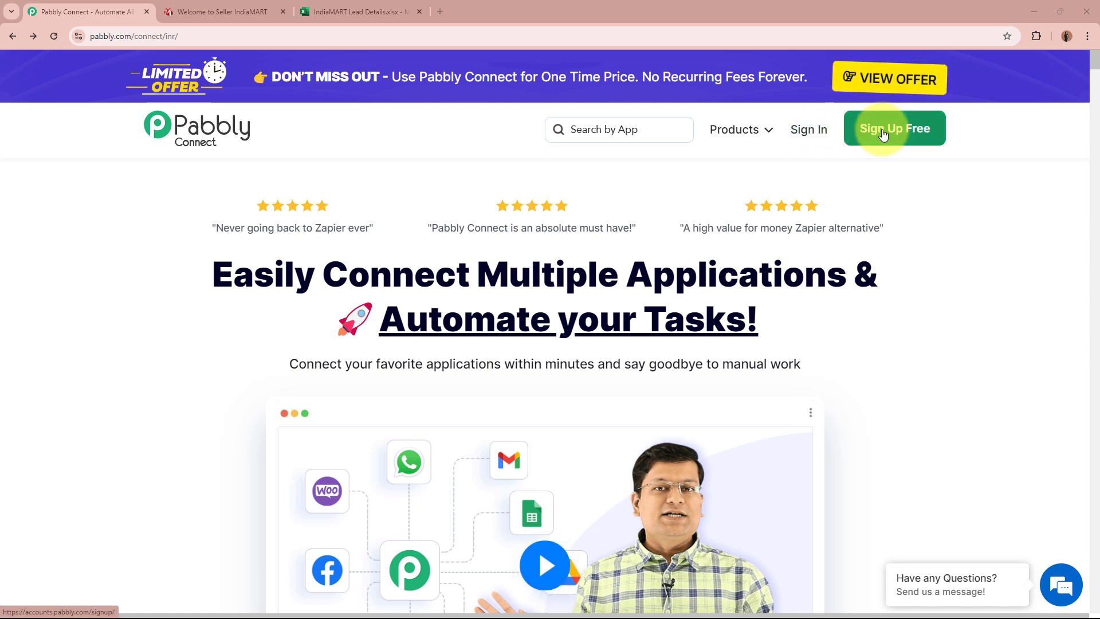
Step: Sign in and open Pabbly Connect from the All Pabbly Apps page
click(817, 132)
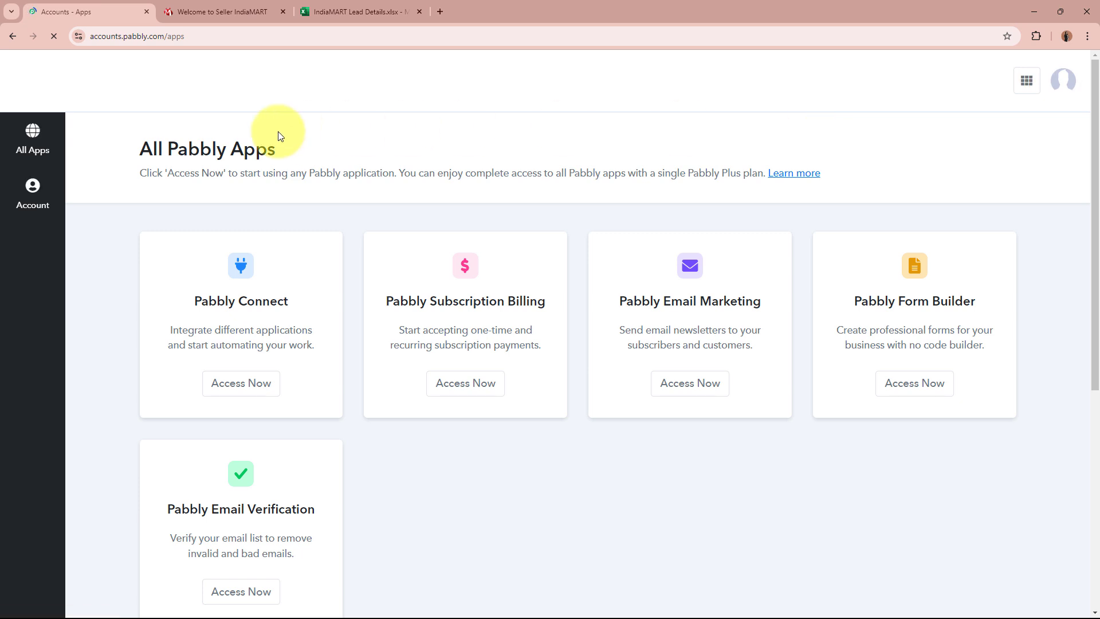
drag(132, 150, 352, 156)
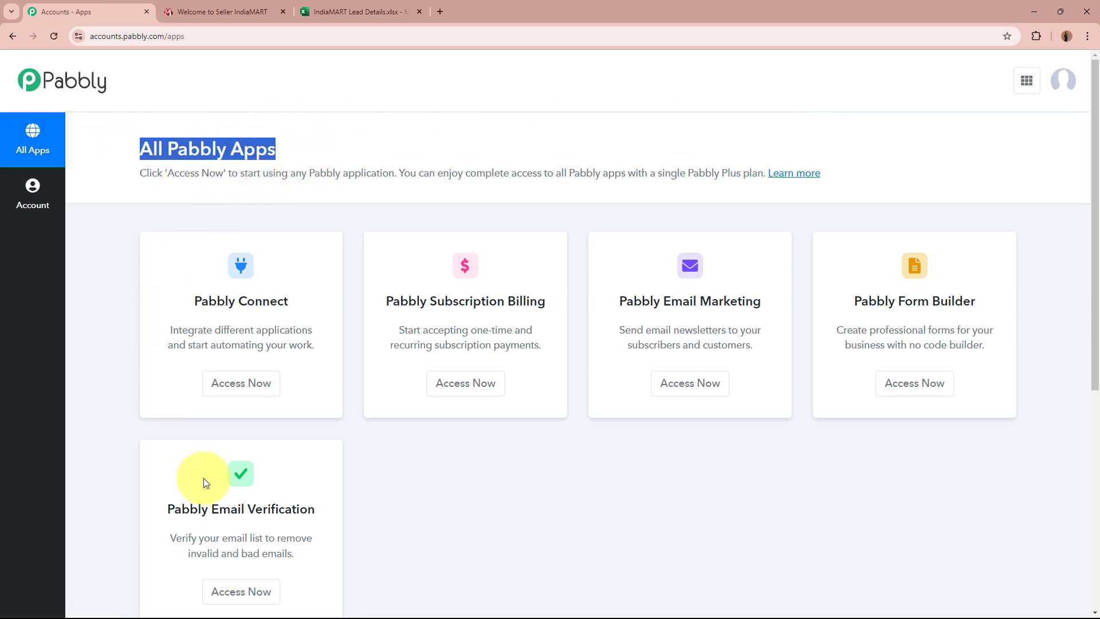
click(544, 153)
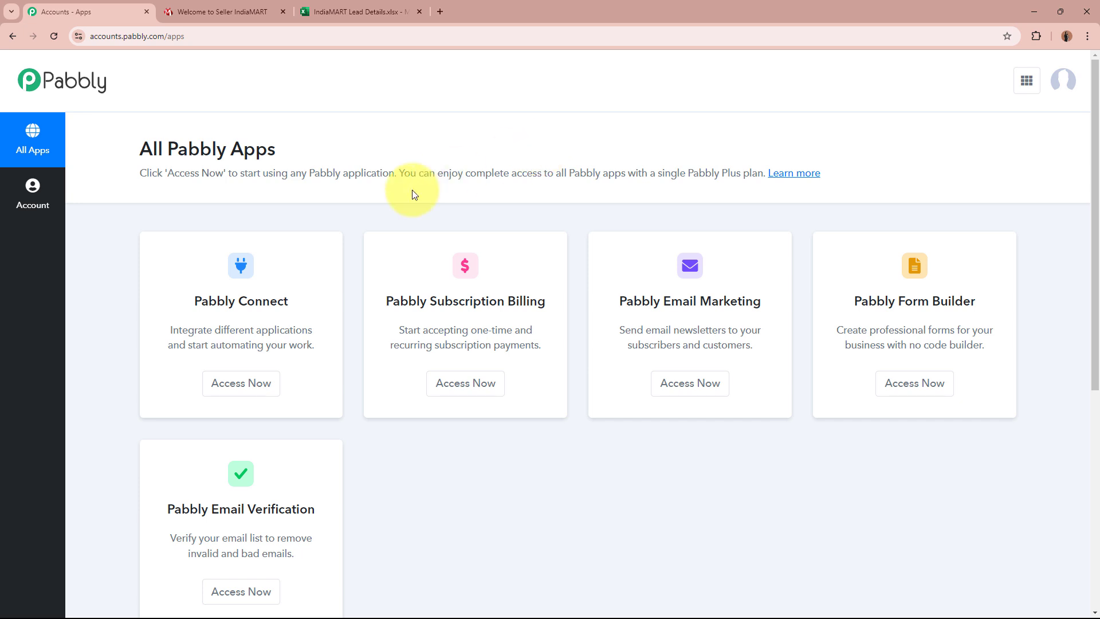
drag(180, 299, 282, 294)
click(290, 303)
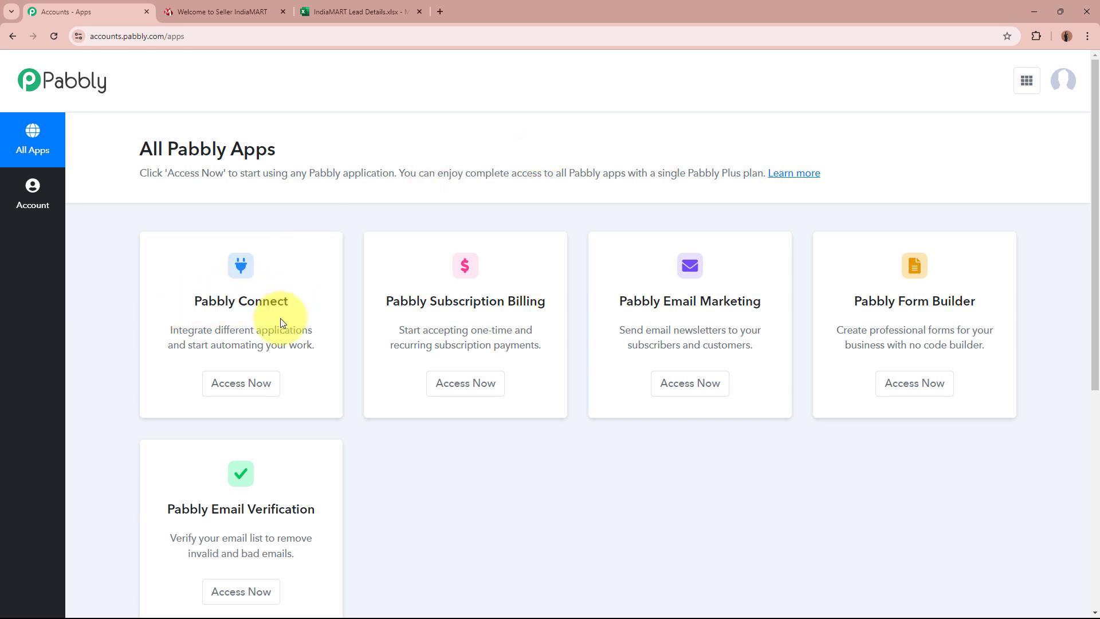
click(261, 383)
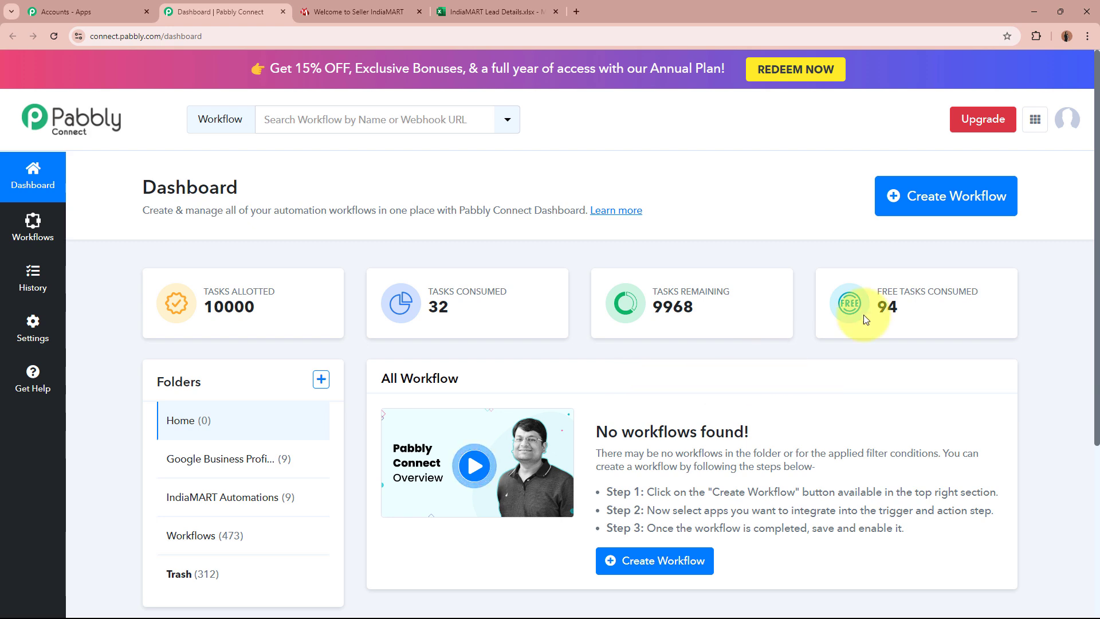
Step: Start a new workflow named 'Add Web Design and Development Solutions IndiaMART Enquiries to MS Excel'
click(953, 188)
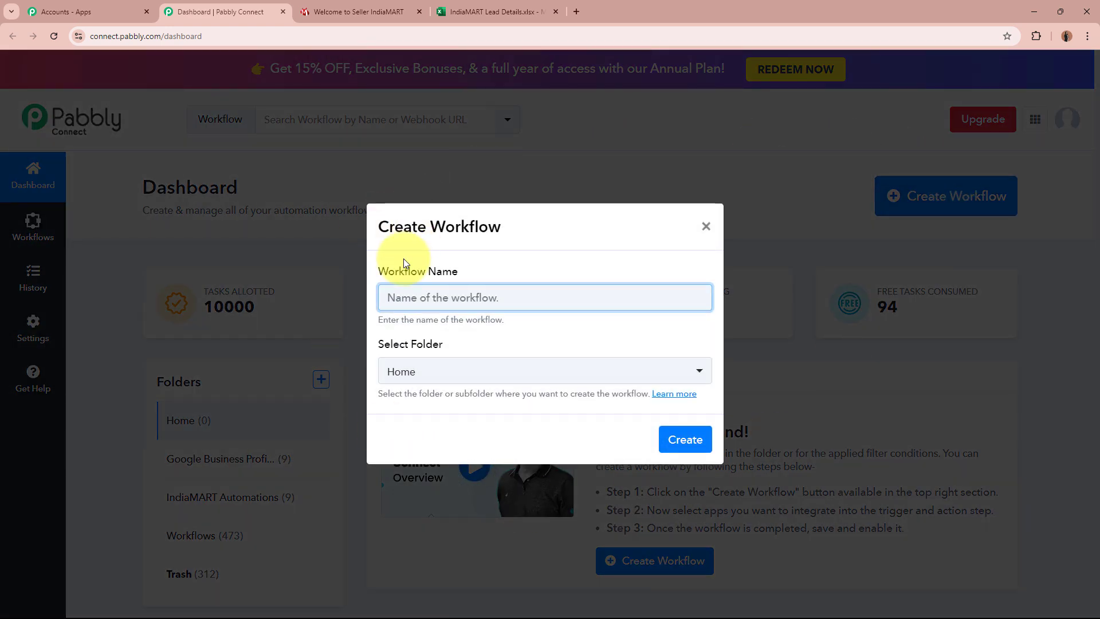
drag(381, 271, 491, 273)
click(400, 338)
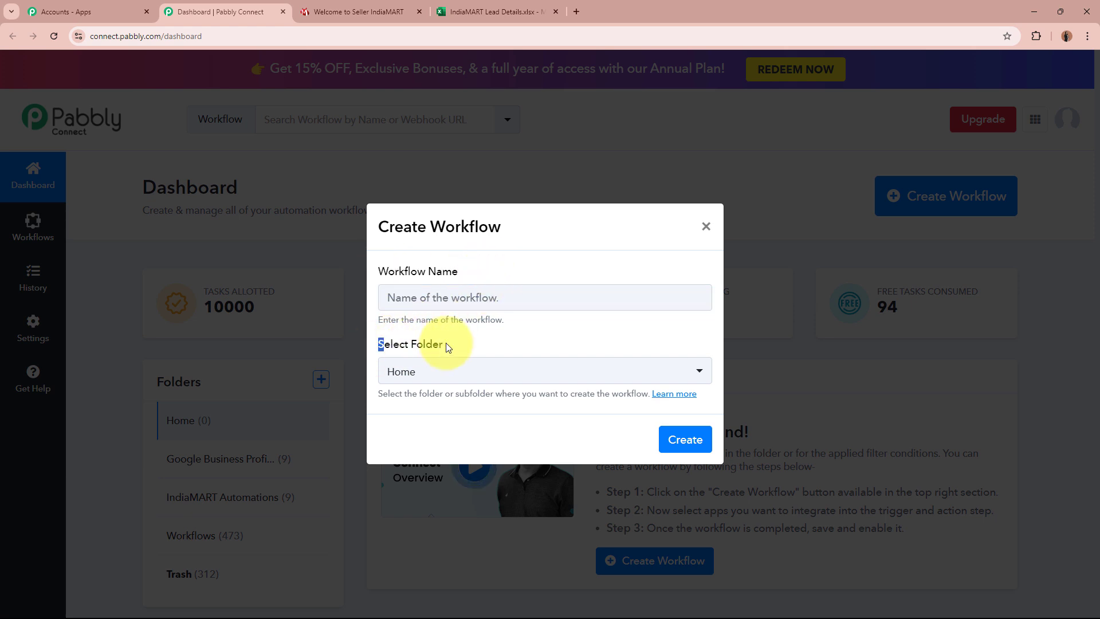
click(515, 291)
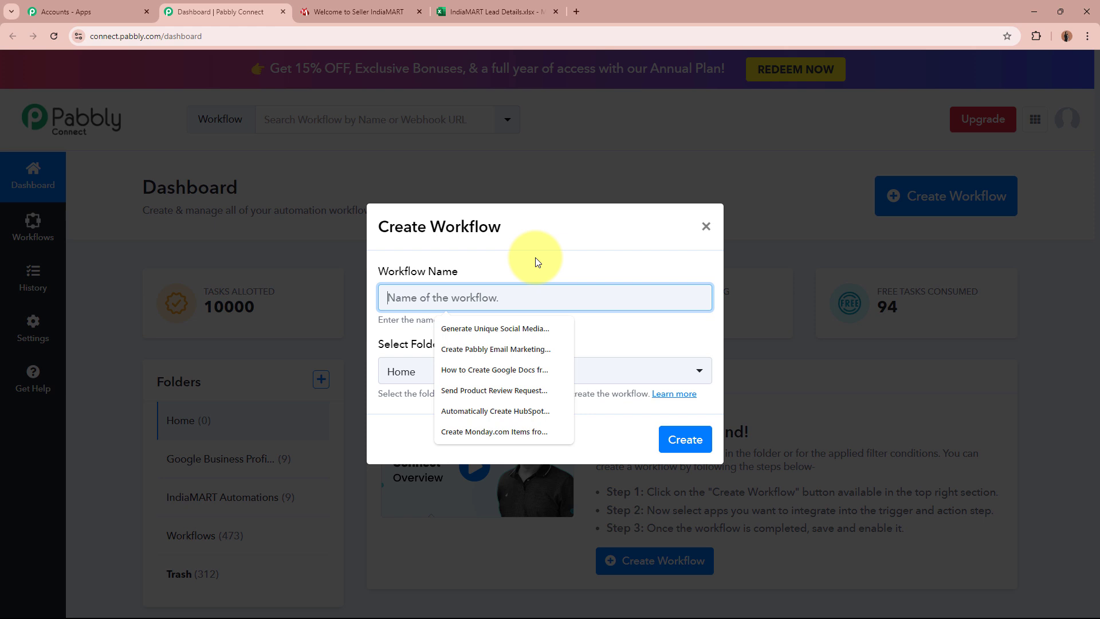
text(Add Web Design and Development Solutions IndiaMART Enquiries to MS Excel)
drag(399, 299, 712, 294)
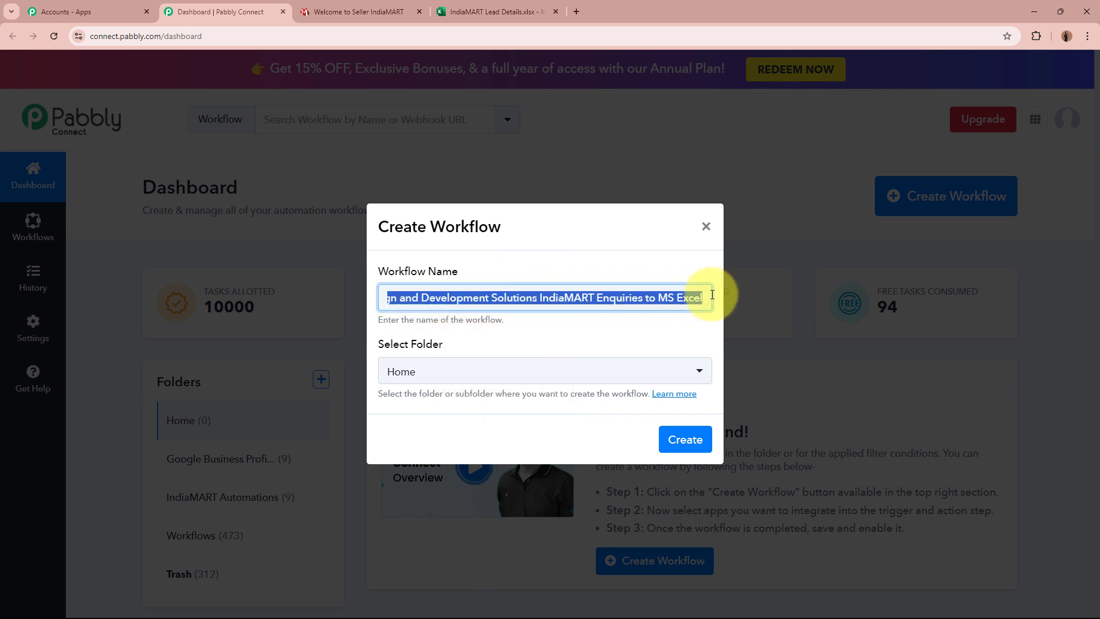
click(597, 319)
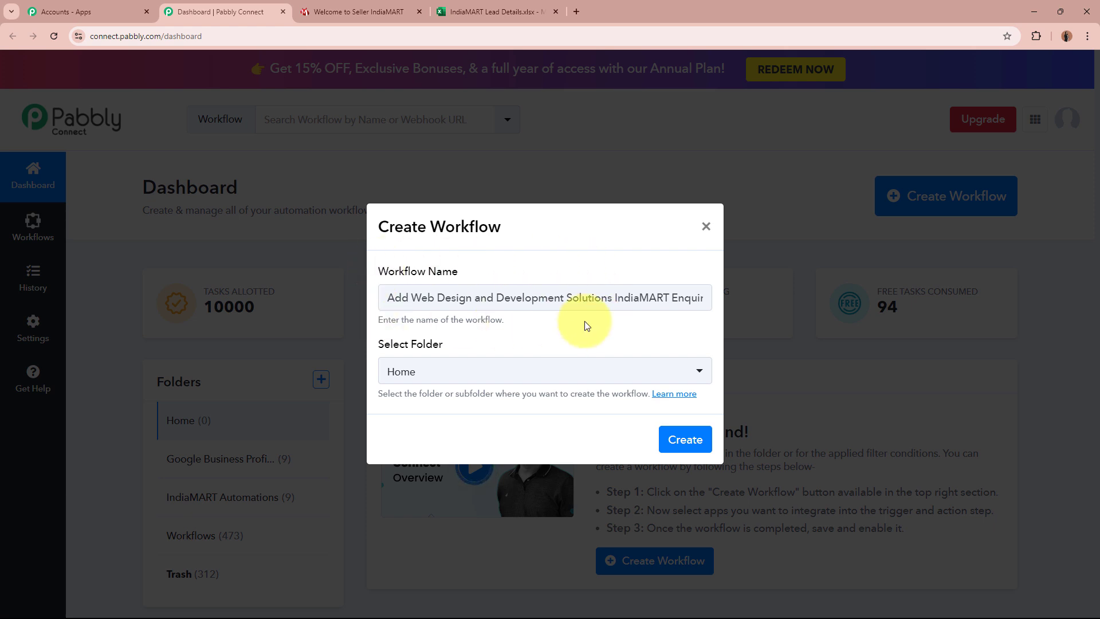
Step: Put the workflow in the IndiaMART Automations folder and create it
drag(373, 343, 466, 342)
click(466, 344)
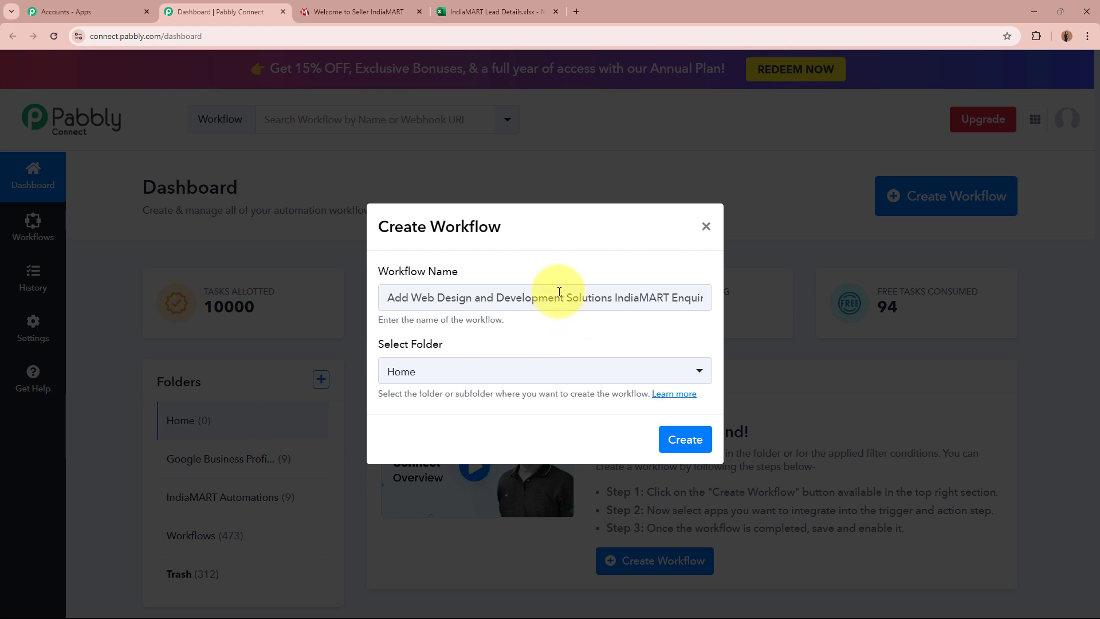
click(458, 374)
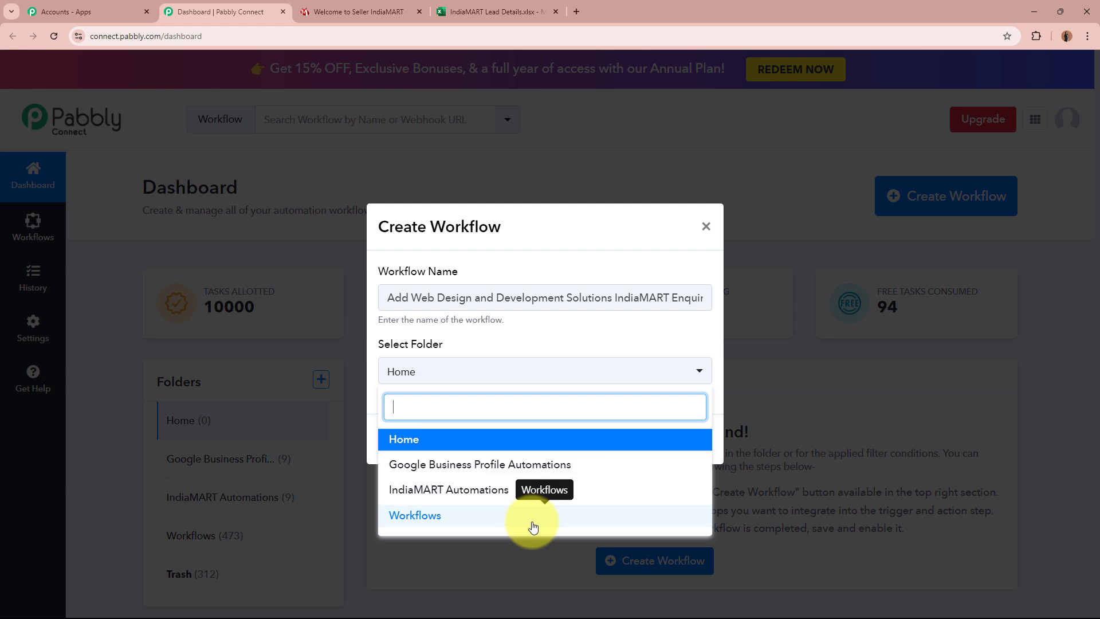
click(507, 496)
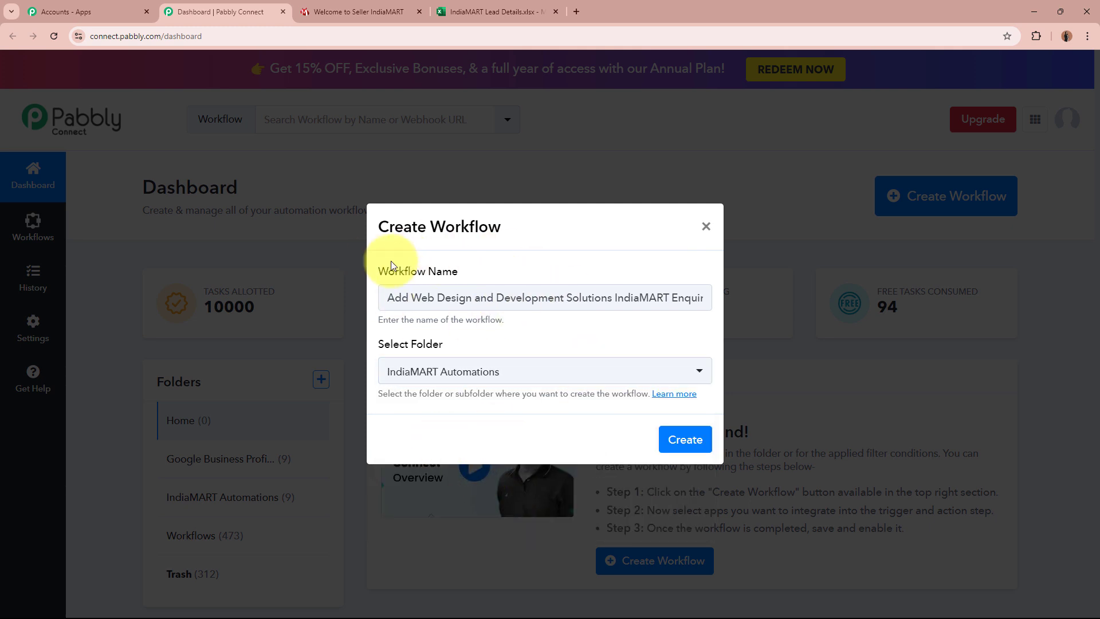
drag(374, 268, 561, 276)
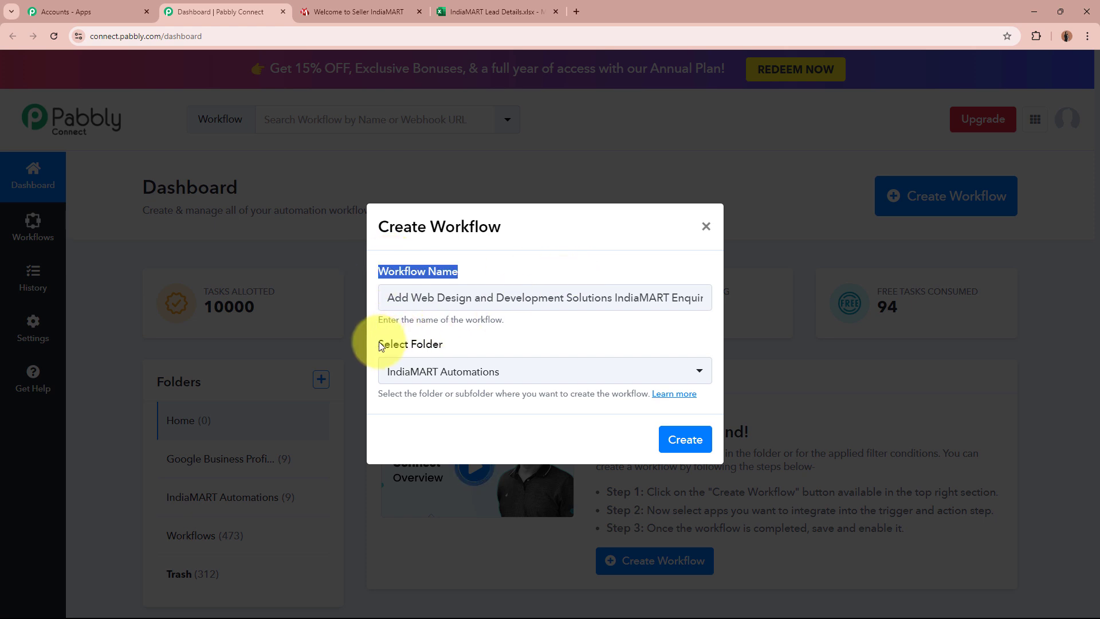
drag(379, 343, 516, 345)
click(685, 439)
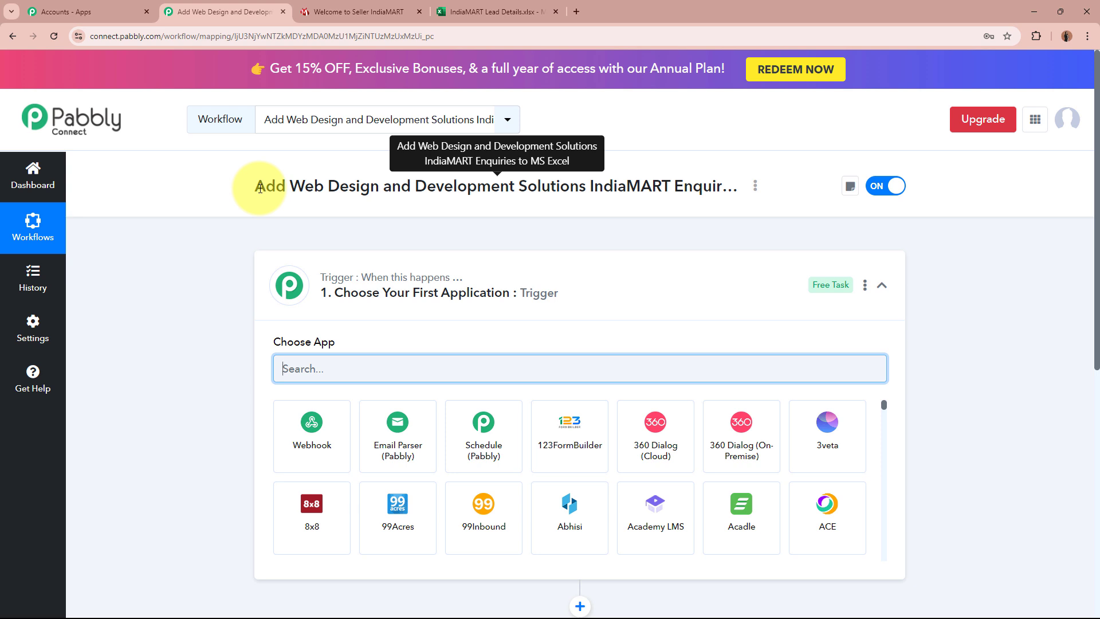
Step: Search 'India' in the trigger step and pick IndiaMART as the trigger app
click(625, 283)
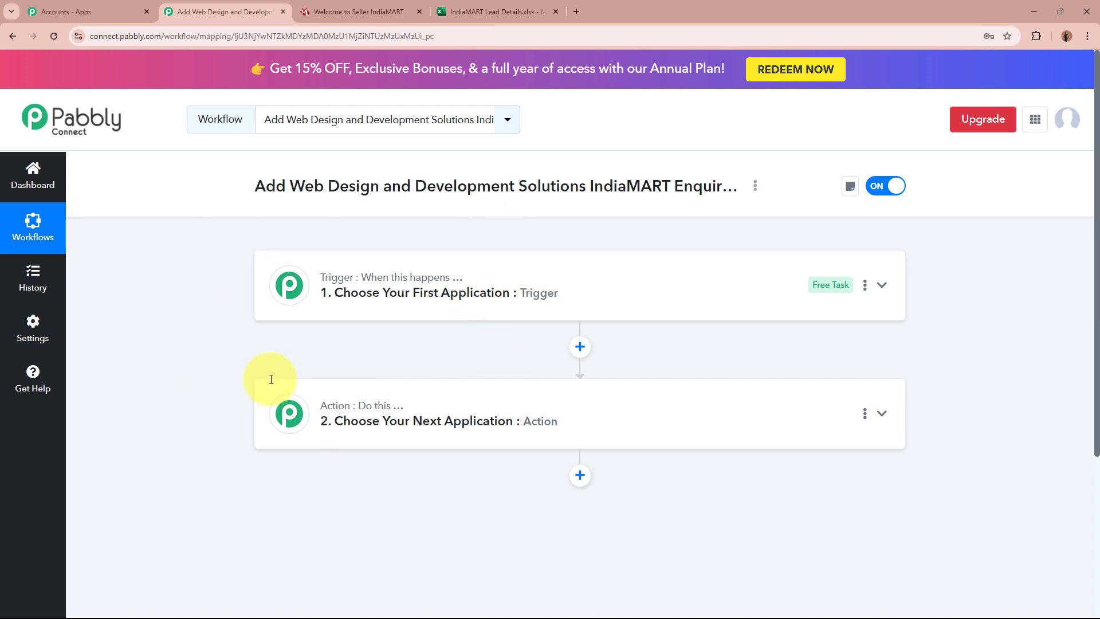
click(626, 286)
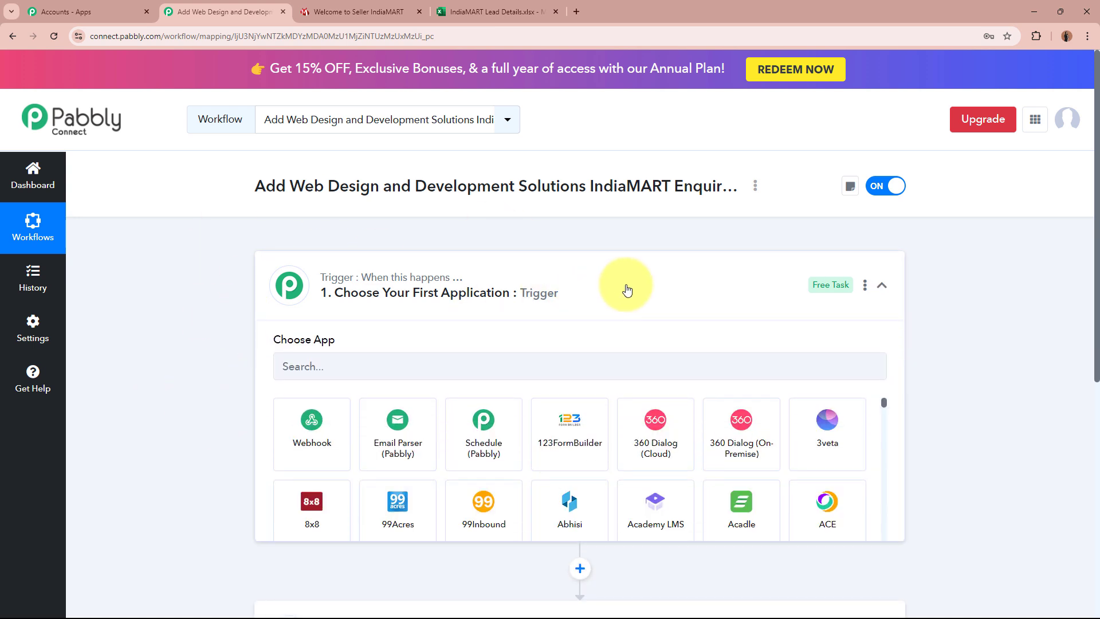
click(548, 363)
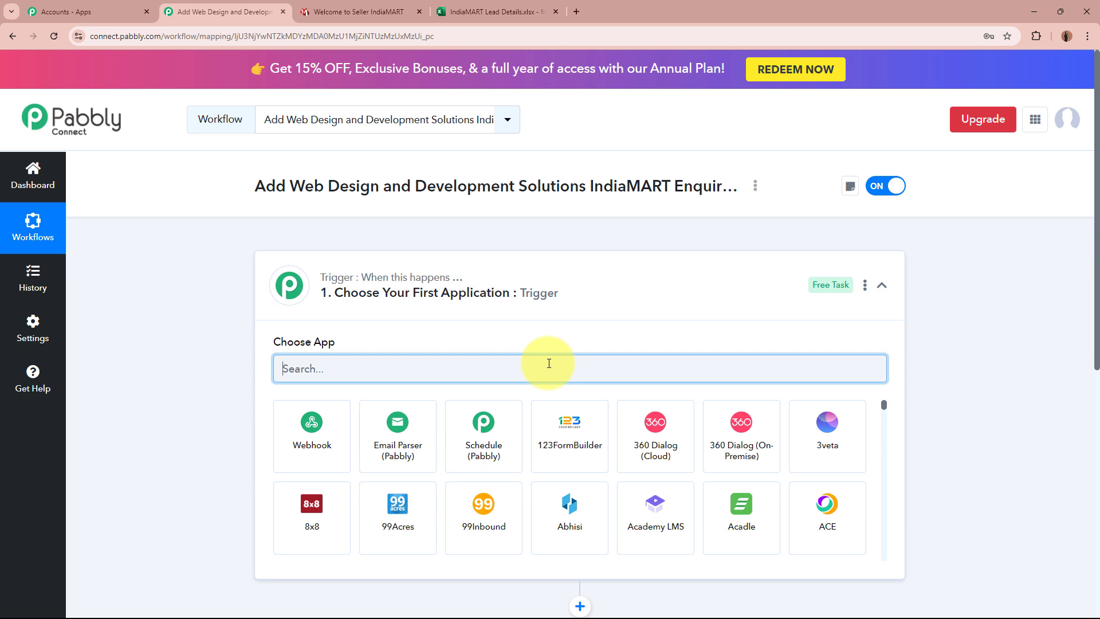
text(India)
click(291, 450)
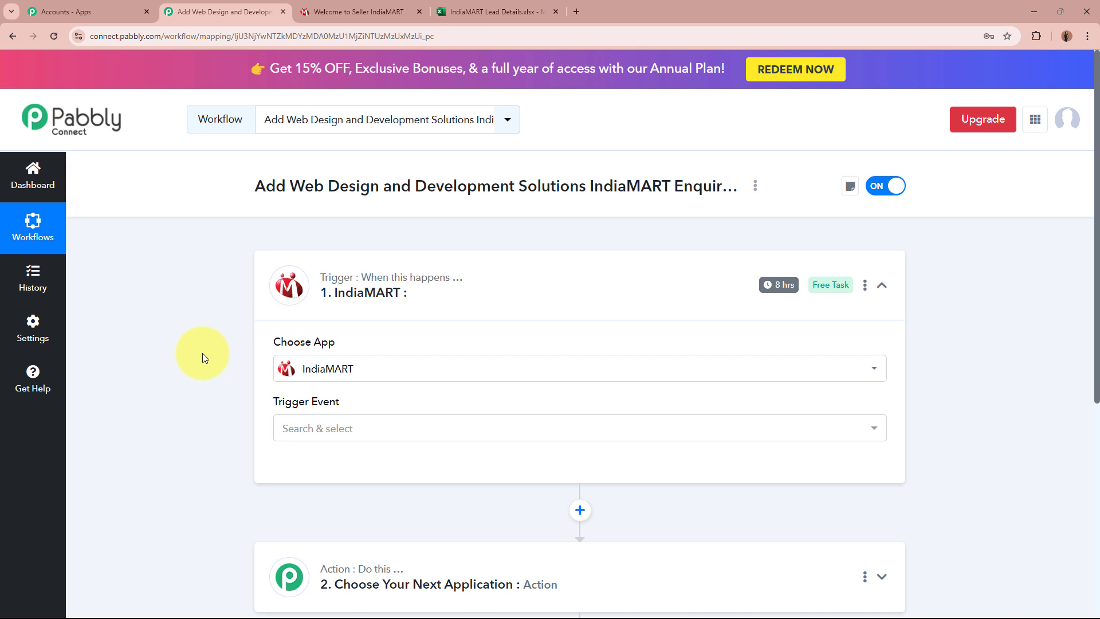
Step: Choose New Leads as the IndiaMART trigger event
click(405, 436)
click(401, 497)
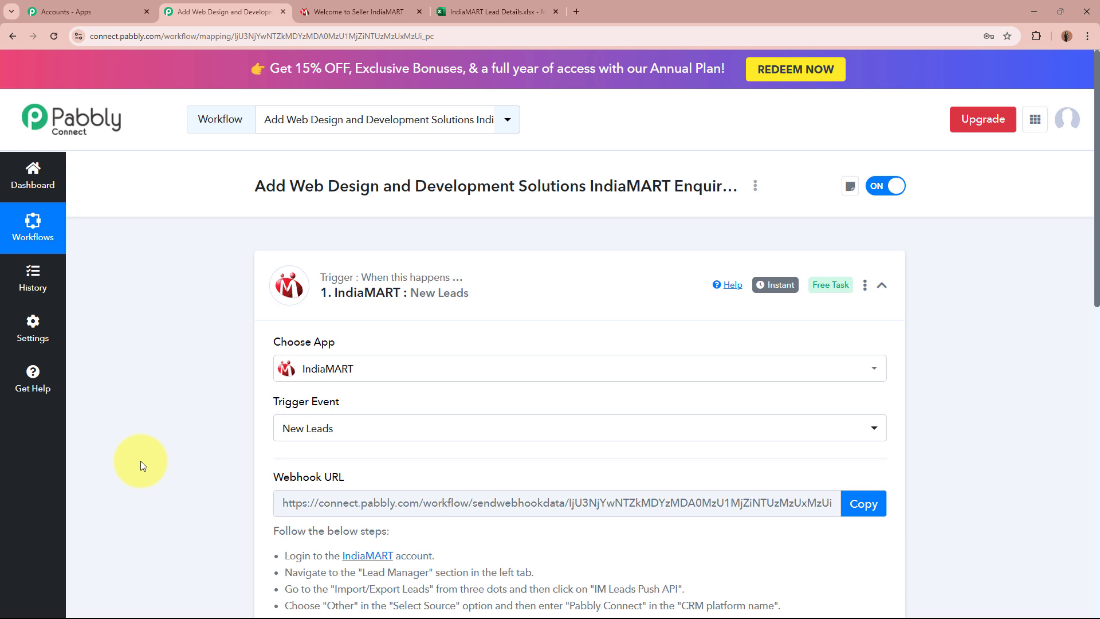
scroll(240, 466, down, 4)
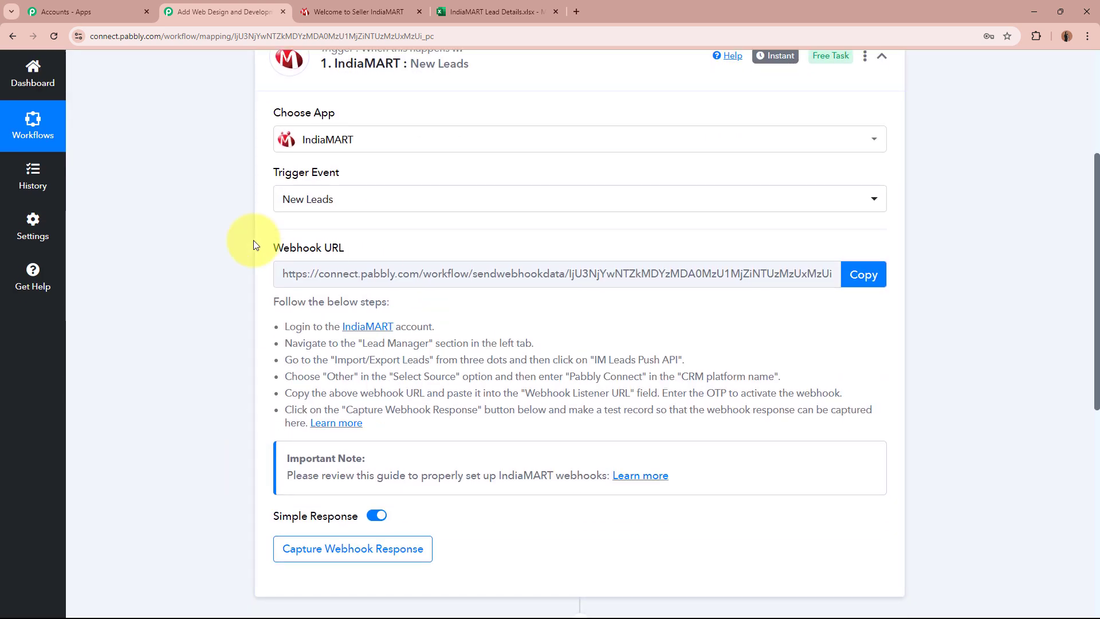
Step: Copy the trigger's webhook URL and go to the IndiaMART seller dashboard
drag(255, 247, 302, 248)
drag(400, 248, 201, 290)
click(199, 287)
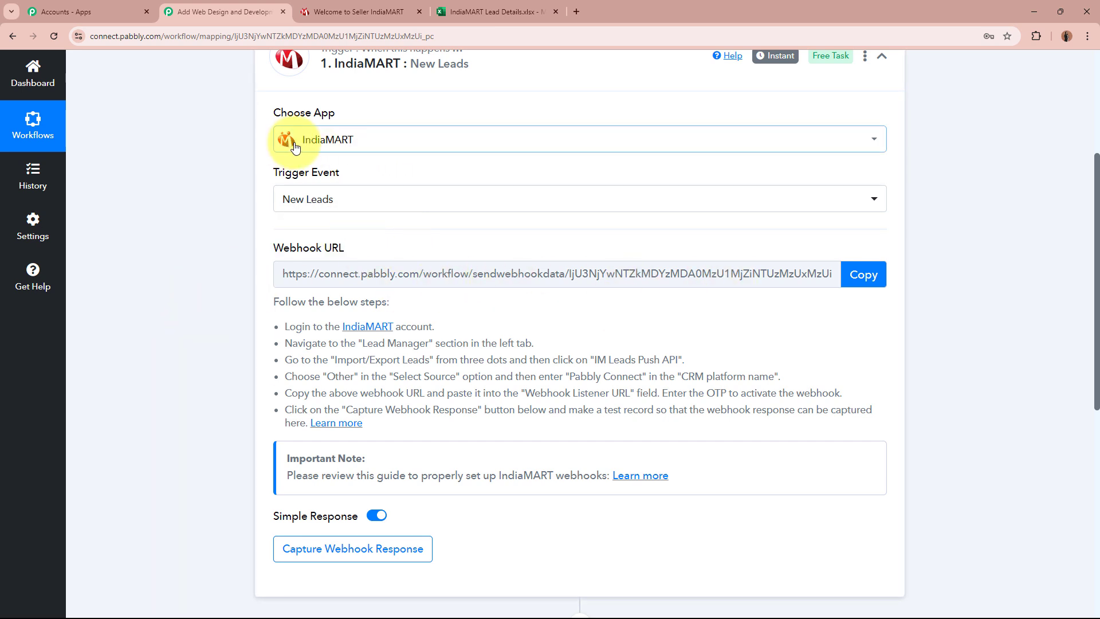
drag(292, 325, 427, 405)
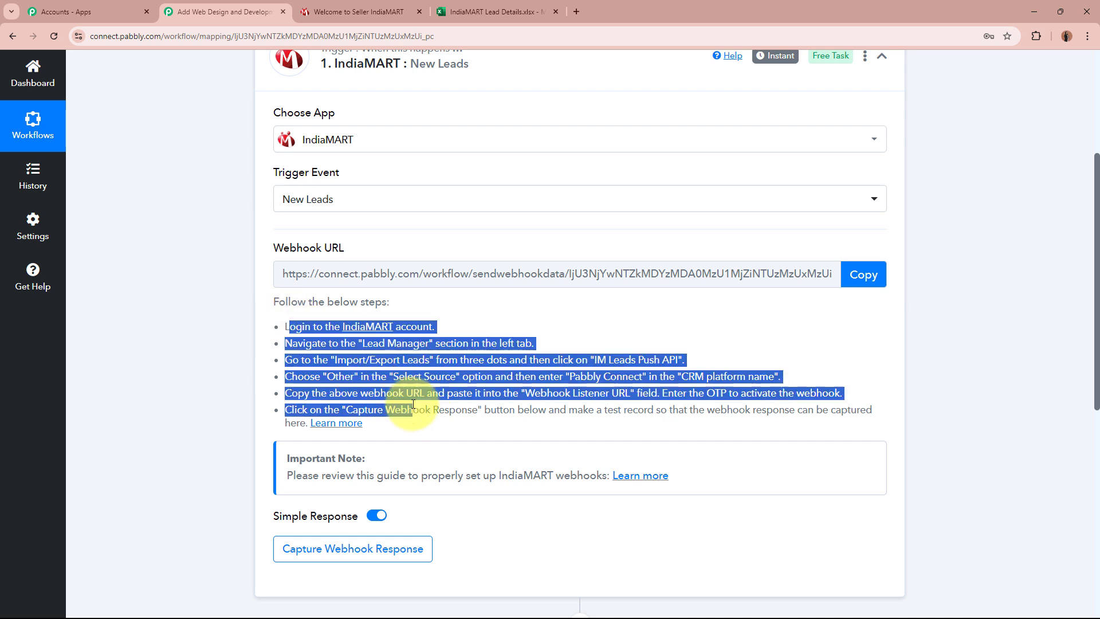
click(416, 394)
click(863, 274)
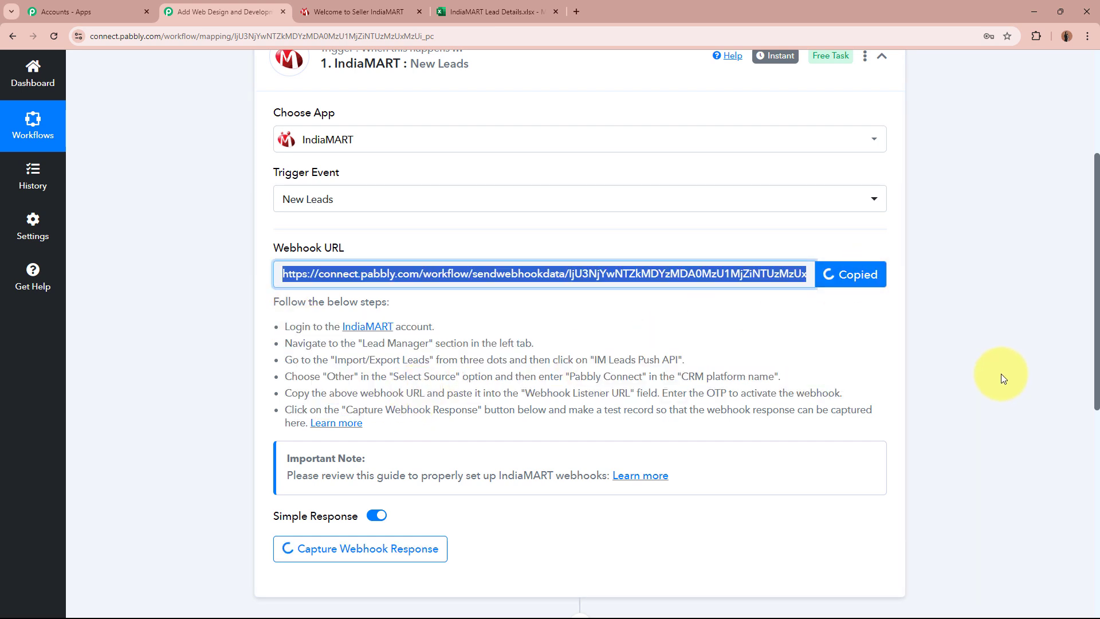
scroll(1002, 373, up, 4)
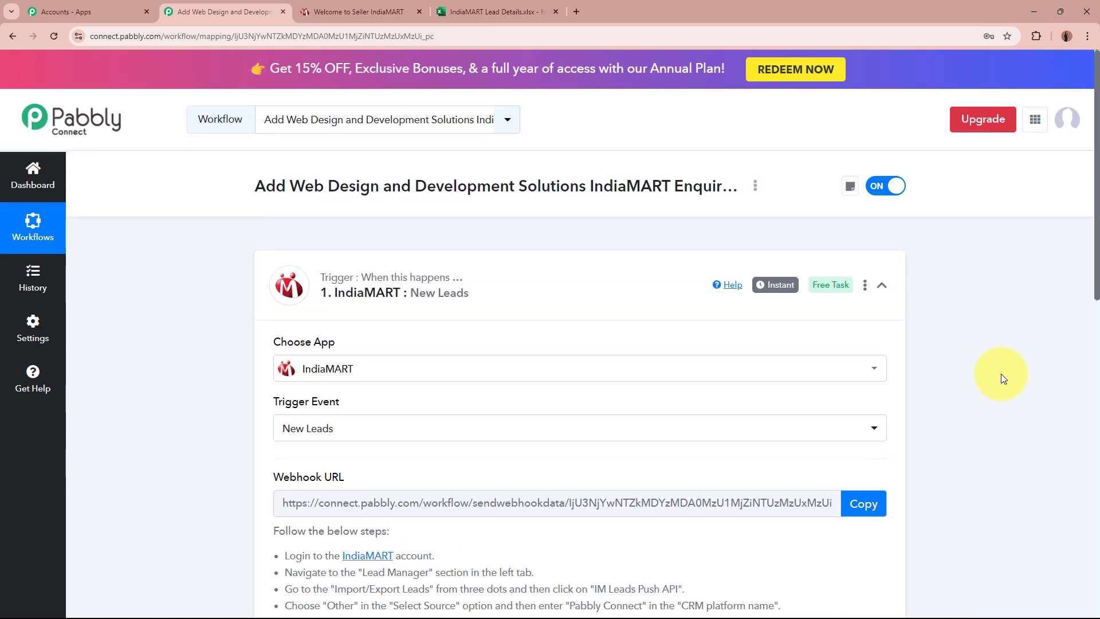
click(373, 10)
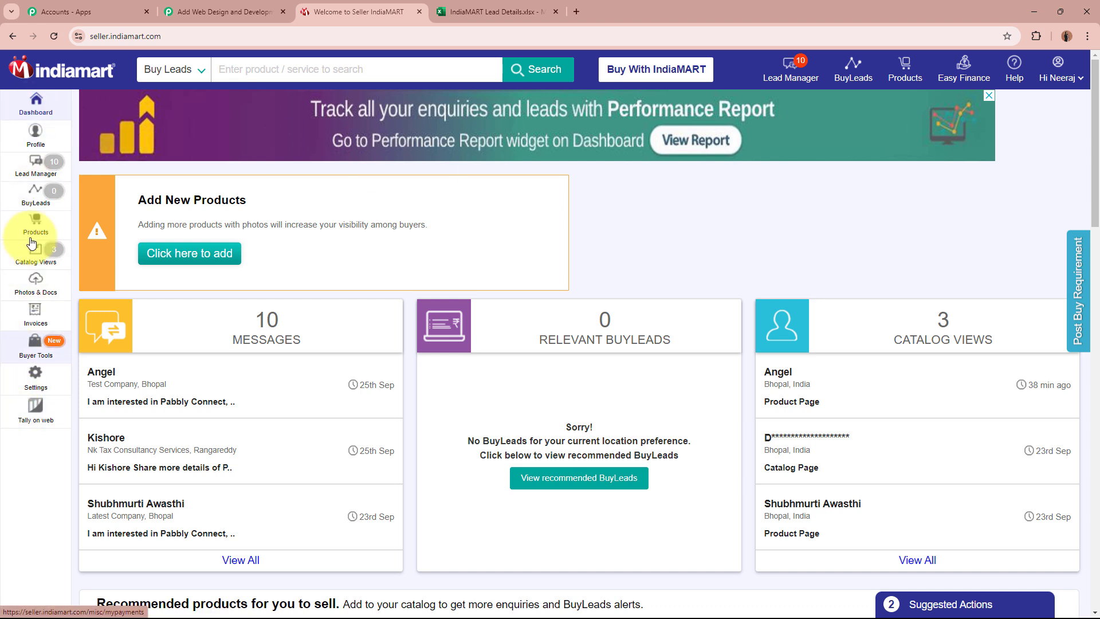
Step: Open Push API under Lead Manager's Import / Export Leads menu
click(34, 172)
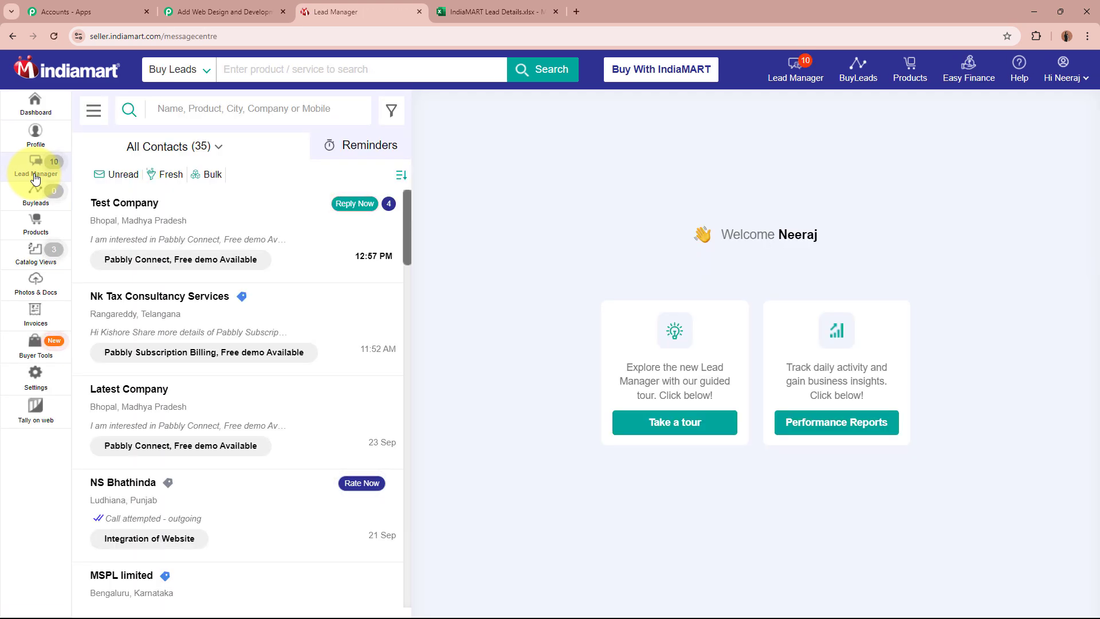
click(94, 111)
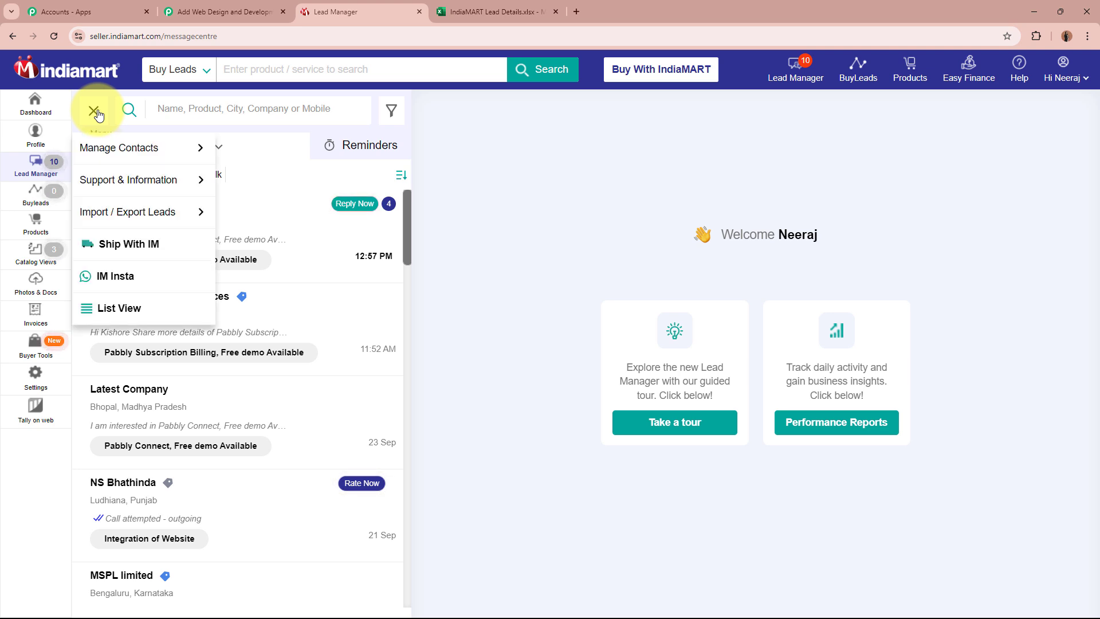
mouse_move(100, 216)
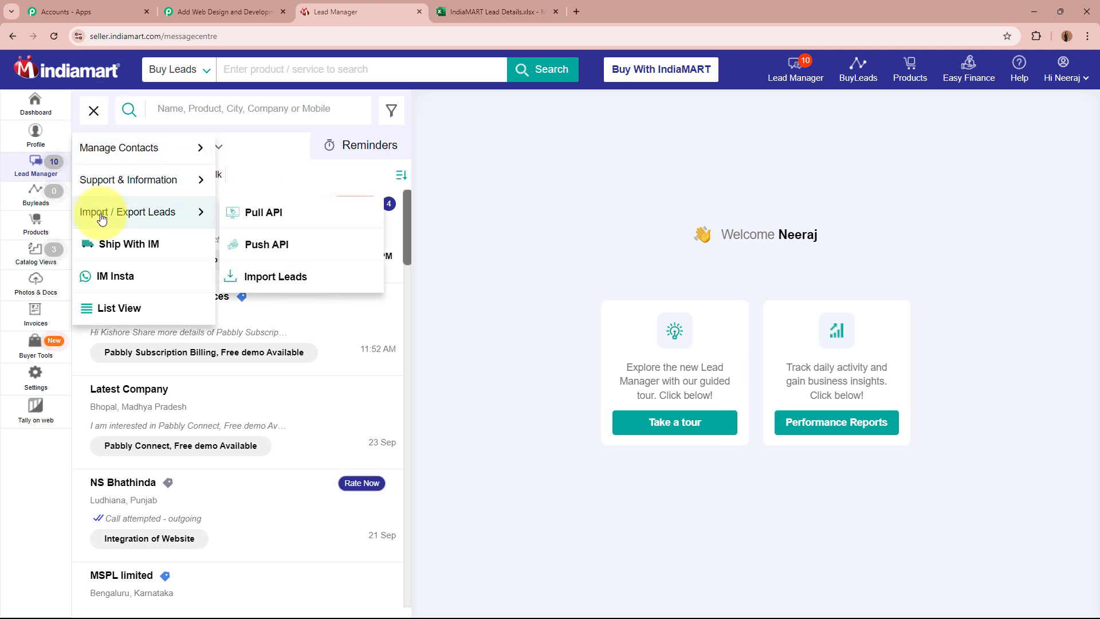
click(239, 244)
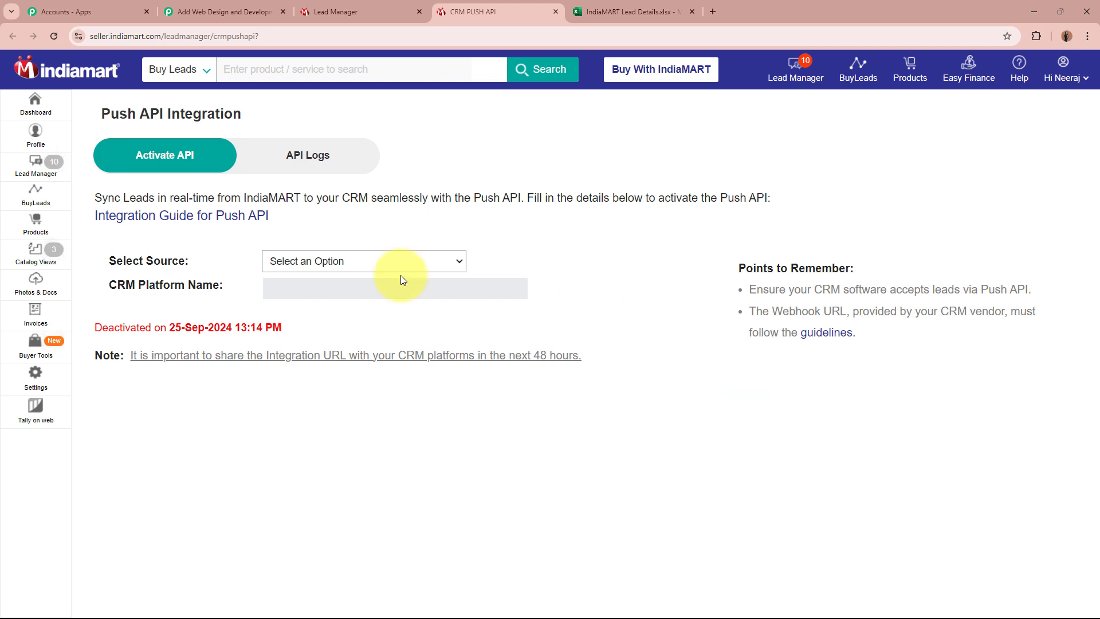
Step: Set source to Other, CRM platform name 'Pabbly Connect', and paste the Pabbly webhook URL
click(356, 262)
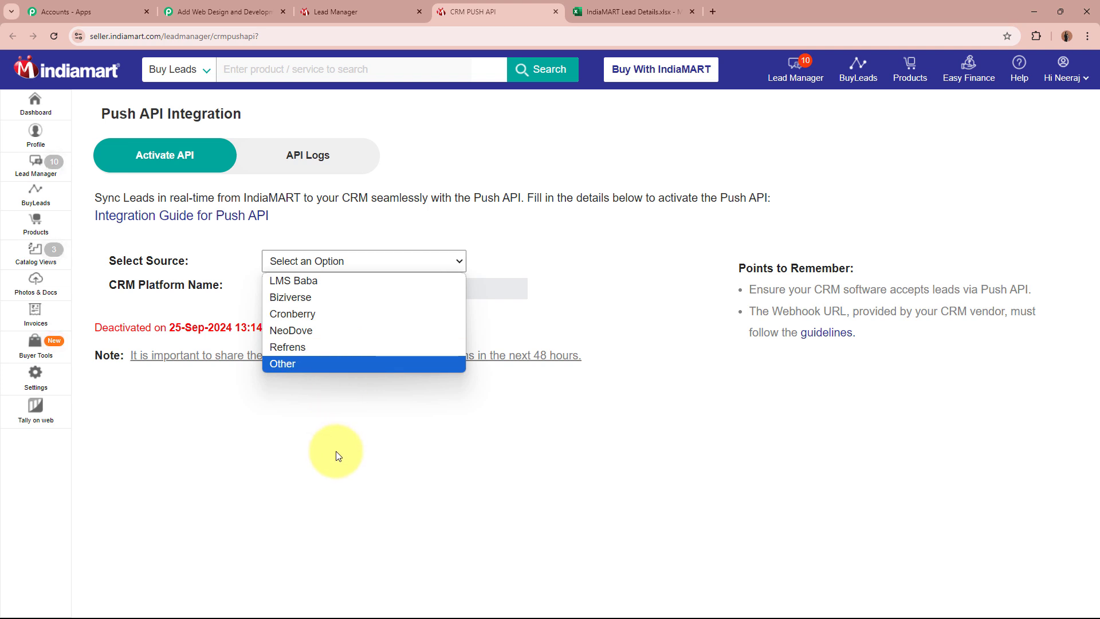
click(286, 364)
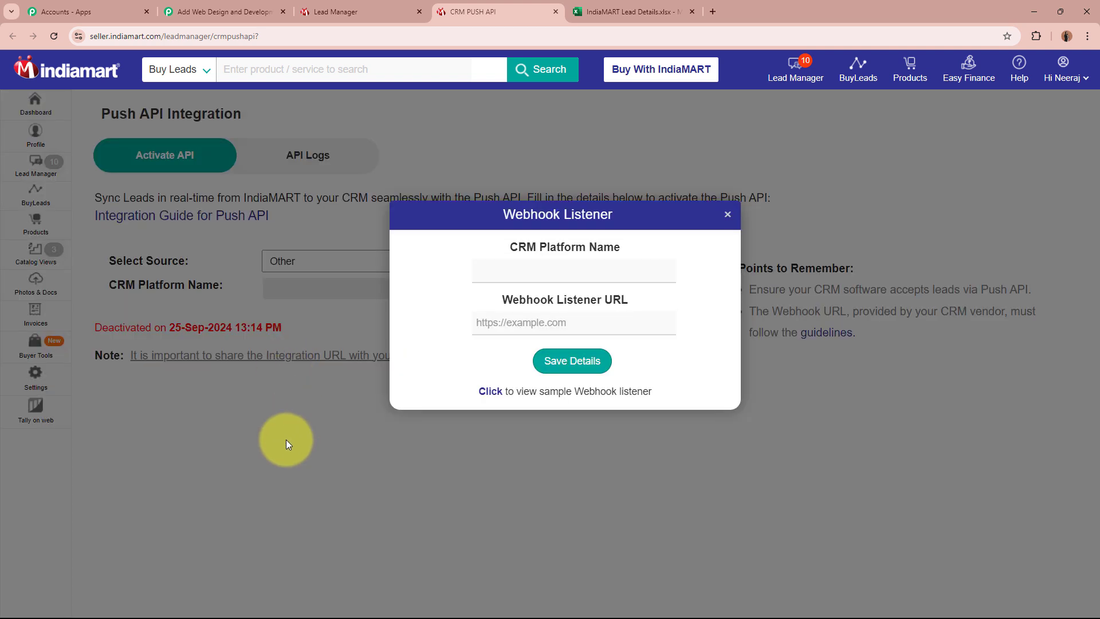
click(623, 262)
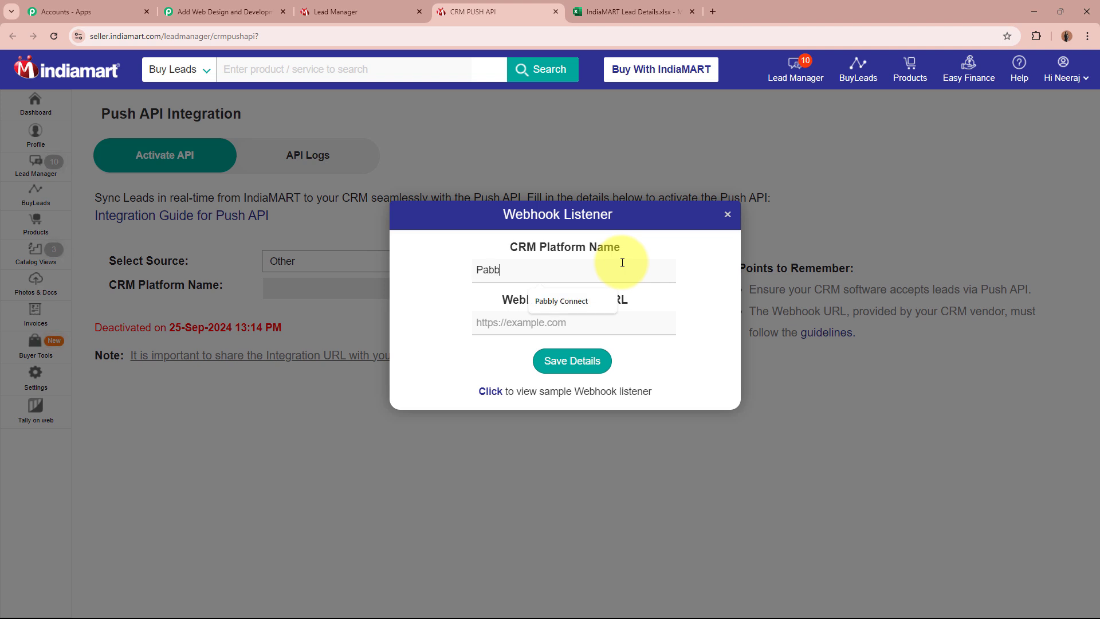
text(Pabbly Connect)
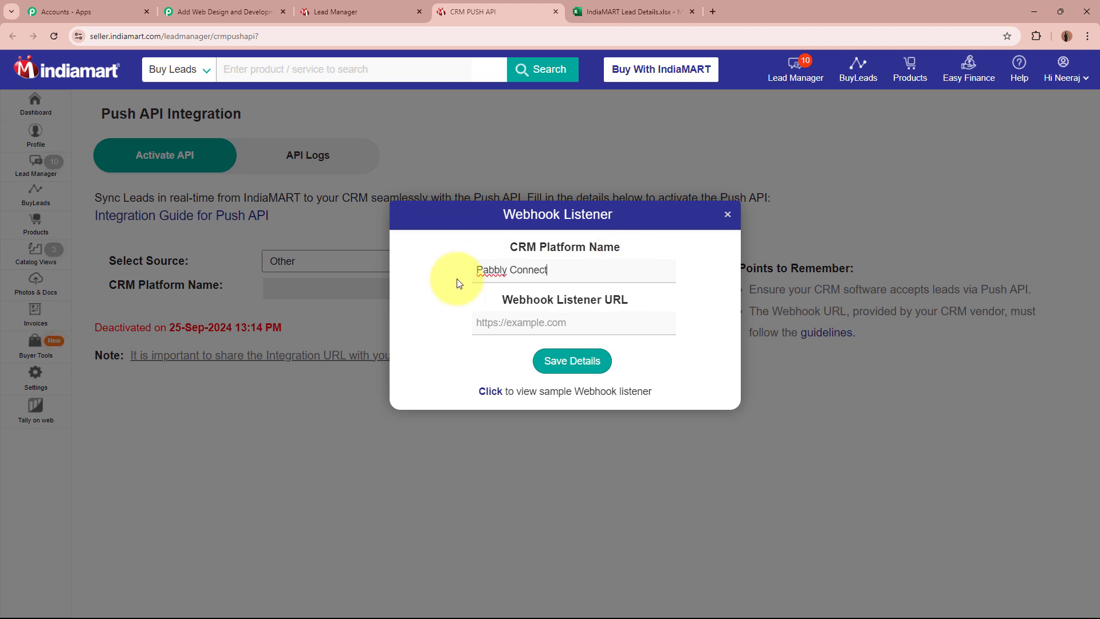
click(554, 320)
click(596, 354)
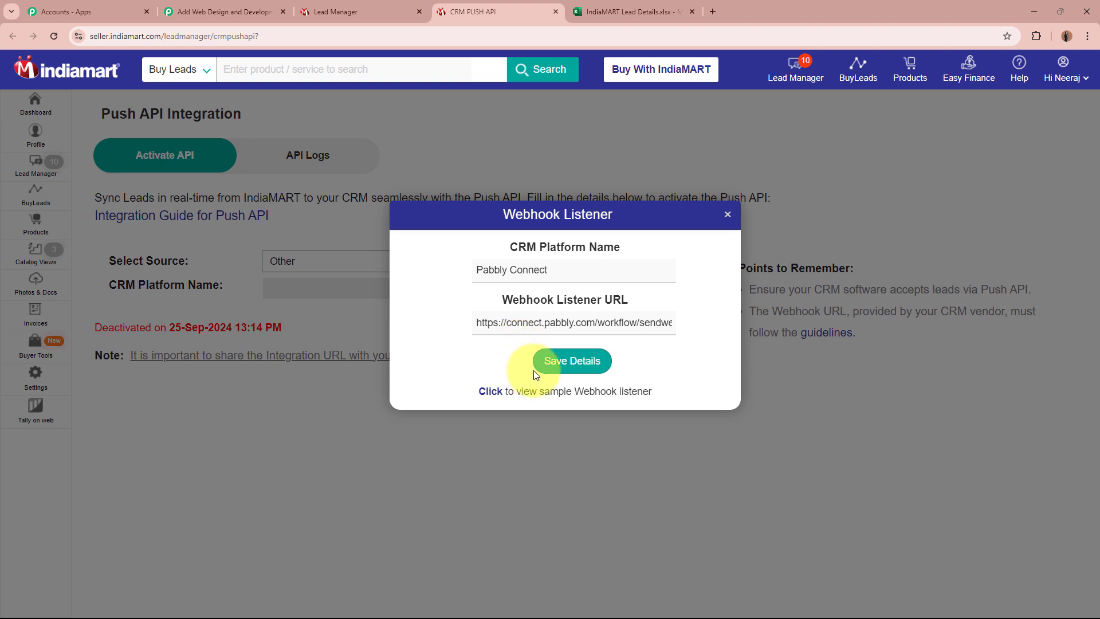
Step: Save the webhook listener details with the first switching reason and verify the OTP
click(569, 364)
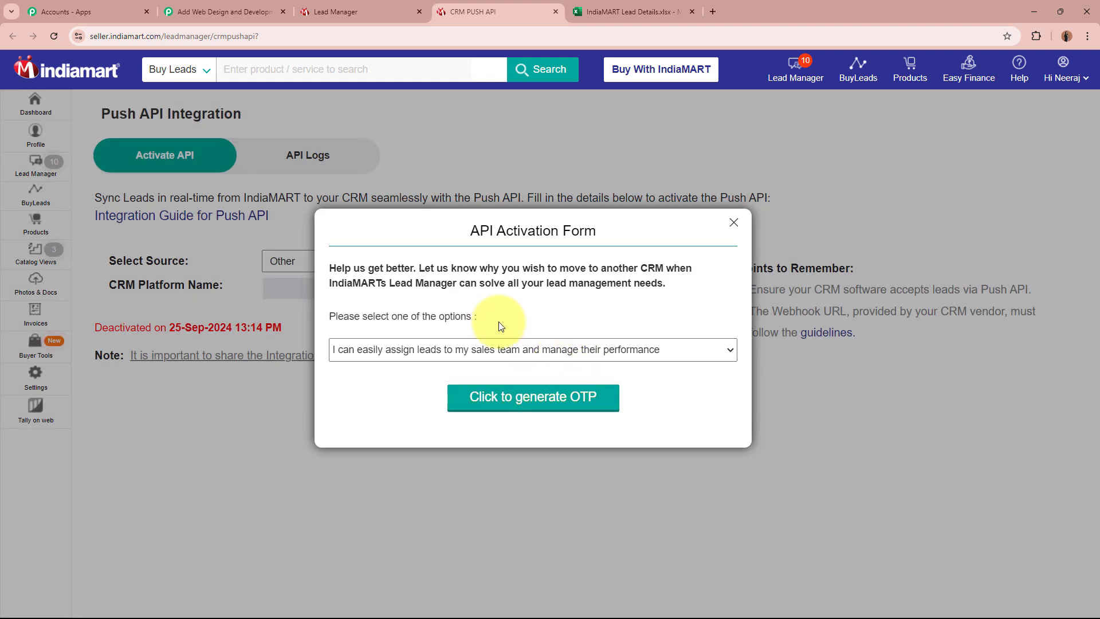
click(575, 354)
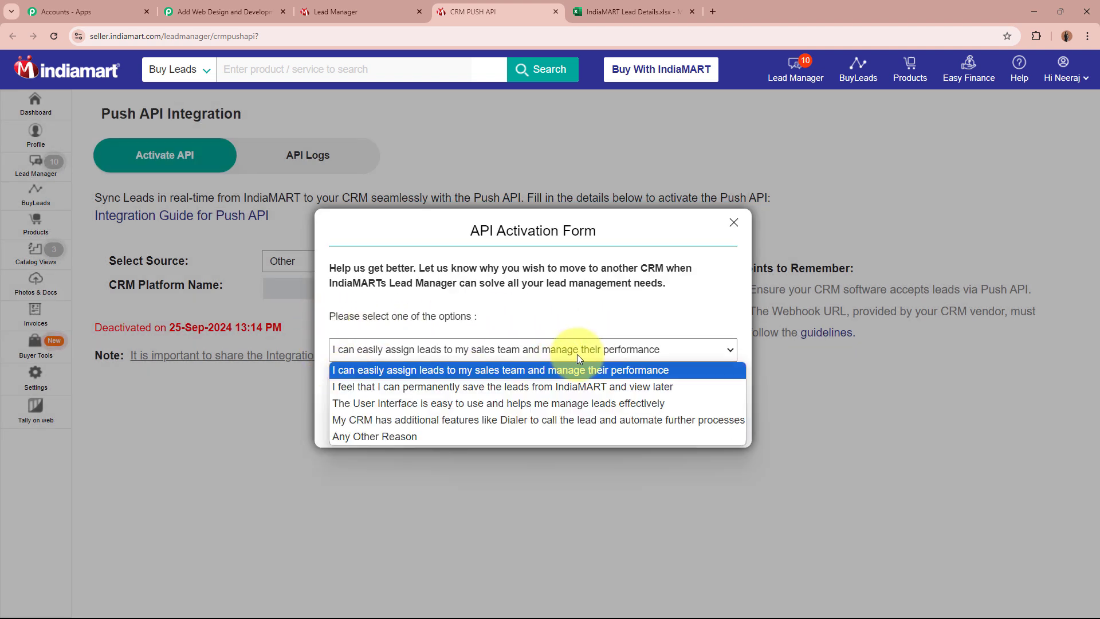
click(546, 374)
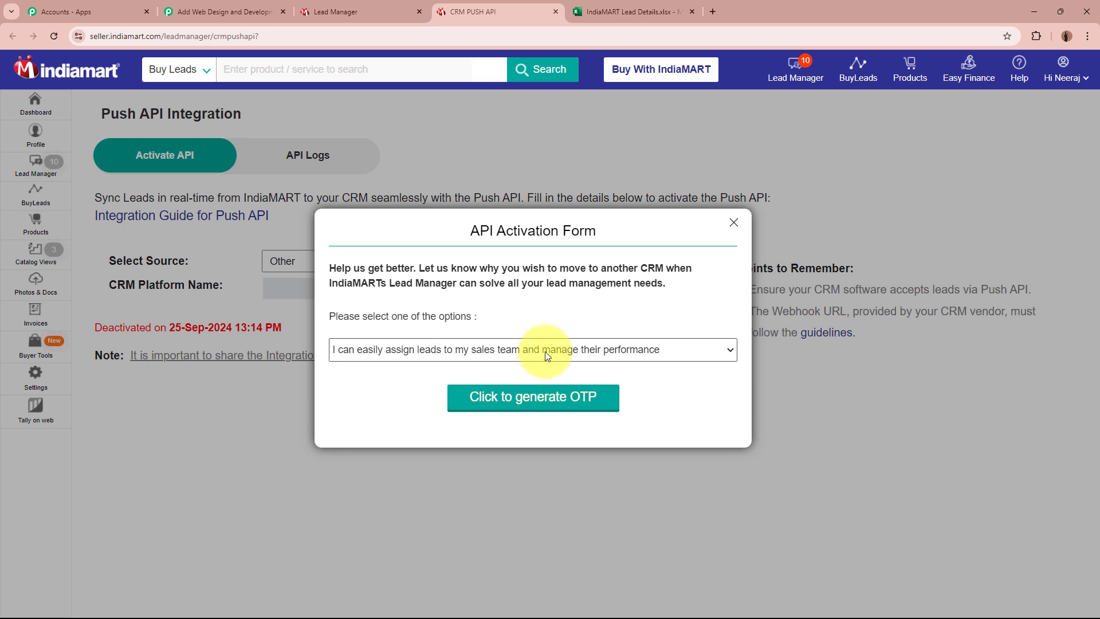
click(545, 353)
click(559, 324)
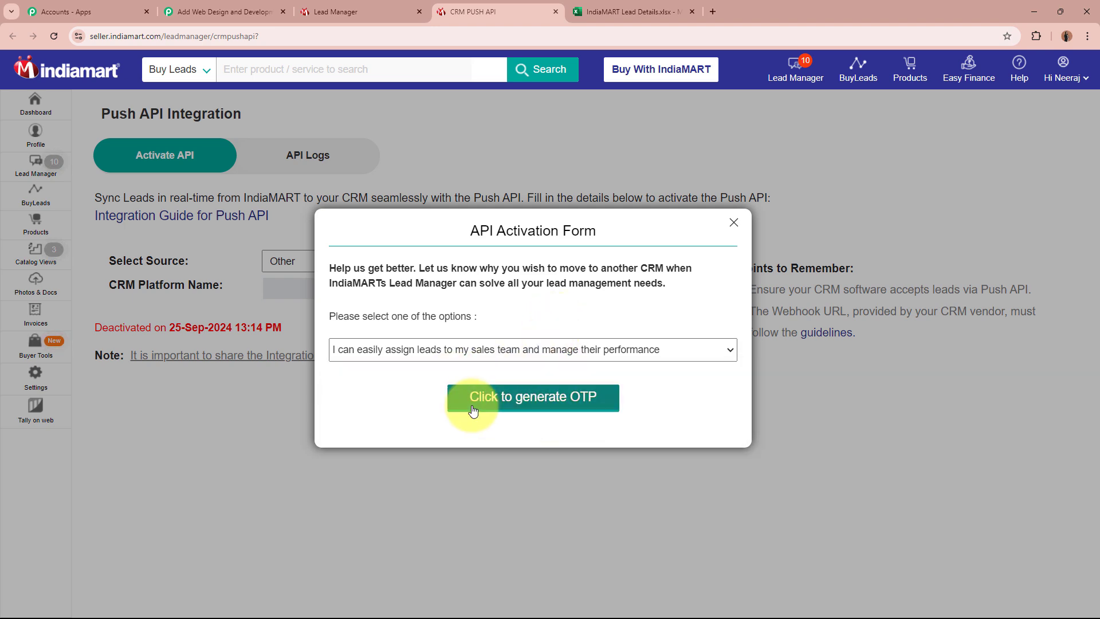
click(570, 407)
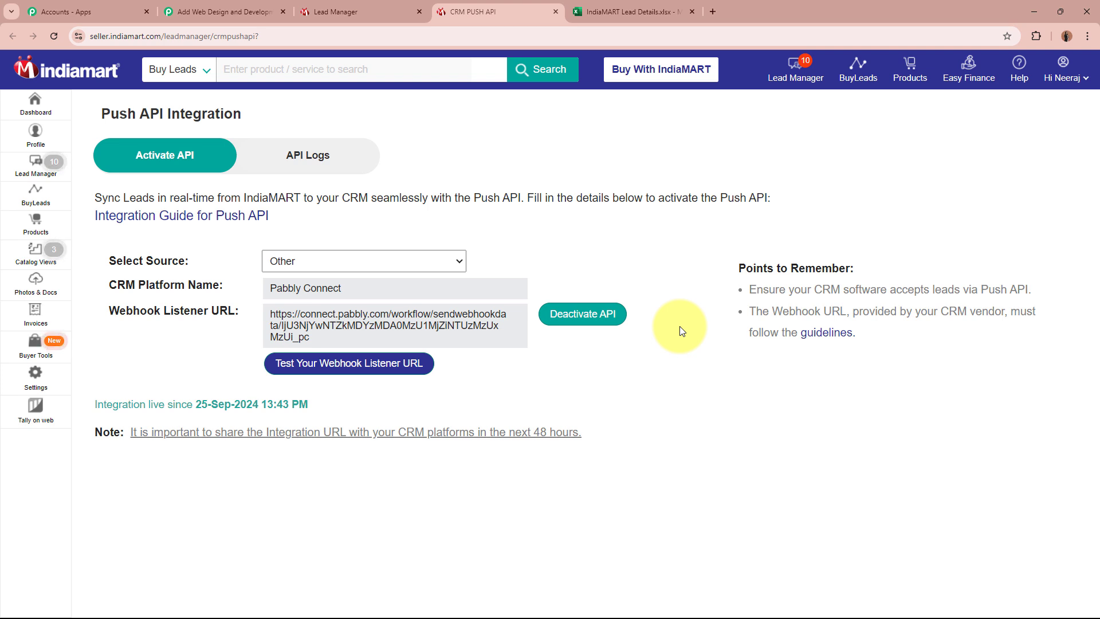
Step: Return to the Pabbly Connect workflow awaiting the webhook response
click(223, 11)
scroll(218, 318, down, 3)
scroll(219, 323, down, 4)
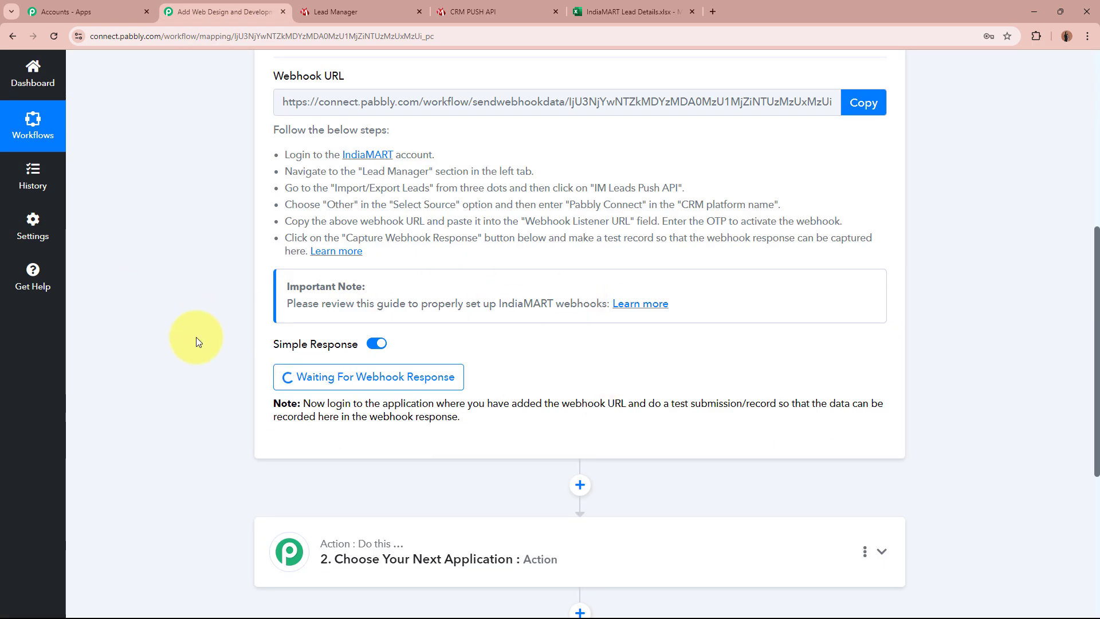
Step: Scroll through the IndiaMART New Leads trigger and its webhook instructions
scroll(194, 338, up, 5)
scroll(194, 338, up, 2)
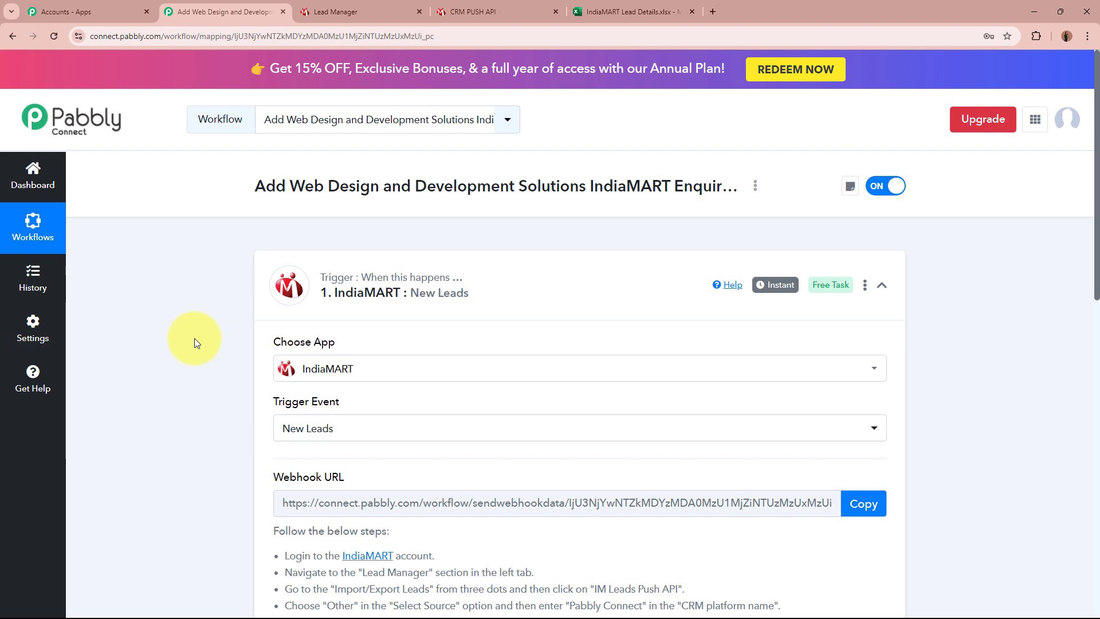
scroll(192, 341, down, 5)
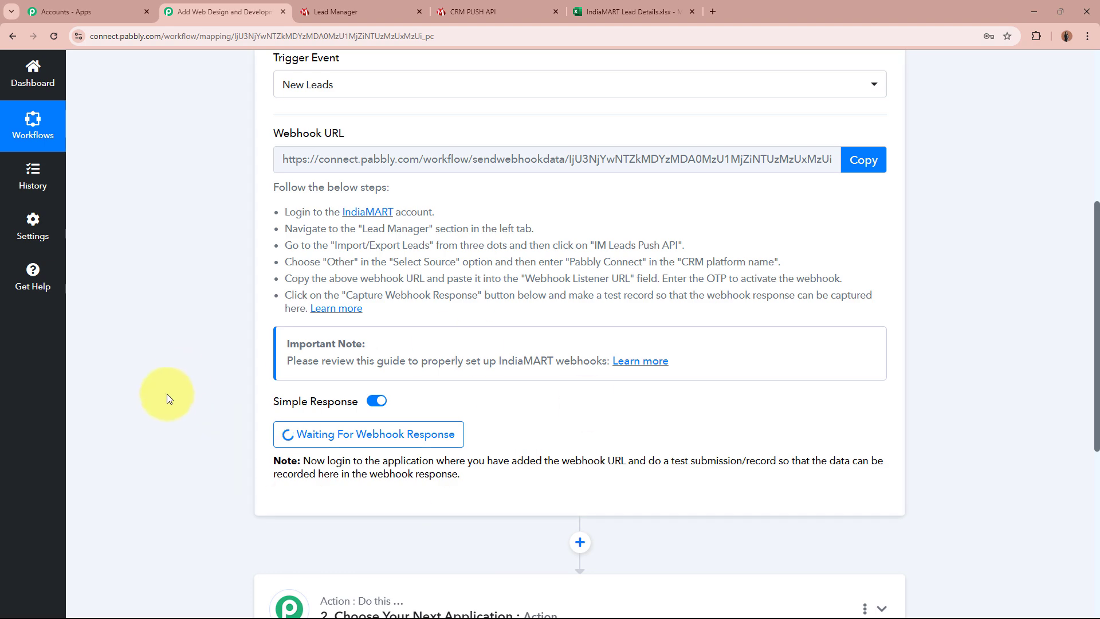
scroll(167, 398, up, 5)
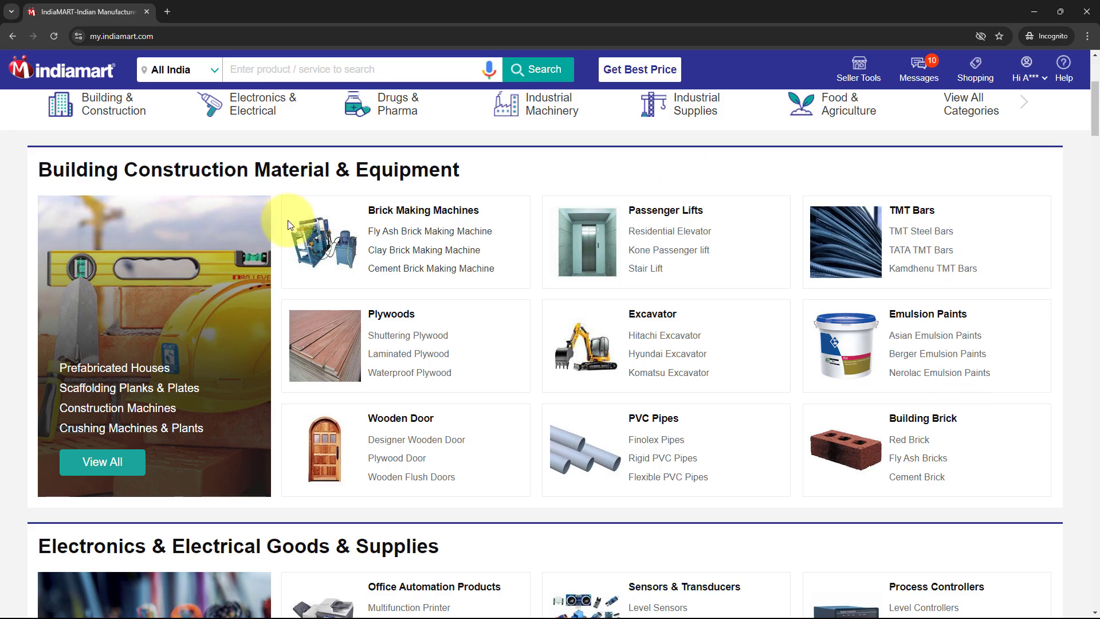
Step: Search IndiaMART for 'Magnet Brain' and open the magnet brains software technology results
click(353, 68)
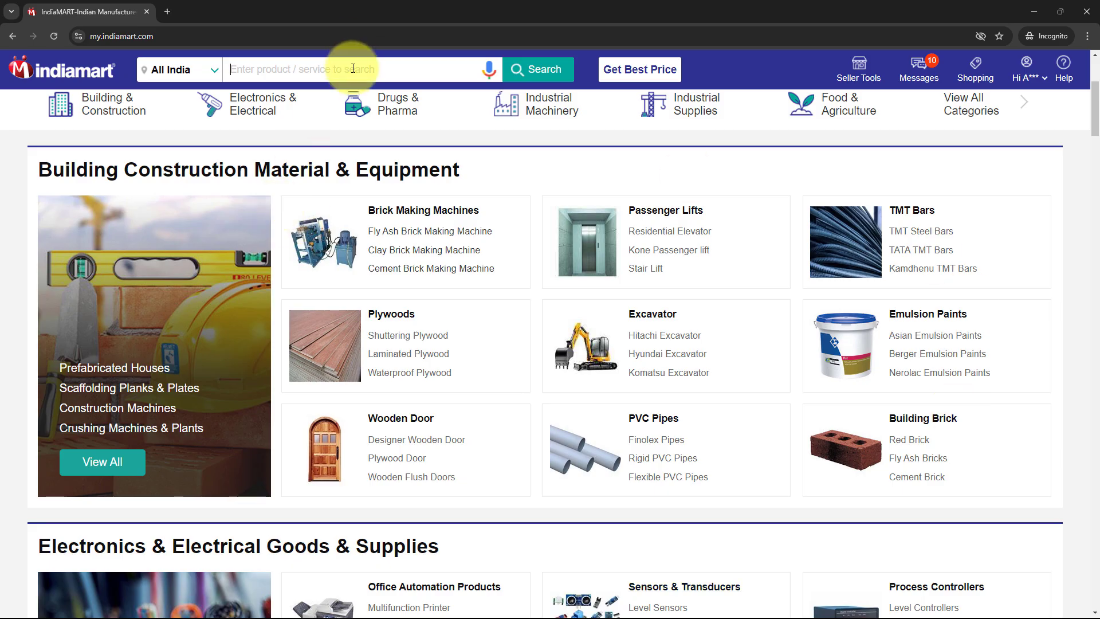
text(Manget)
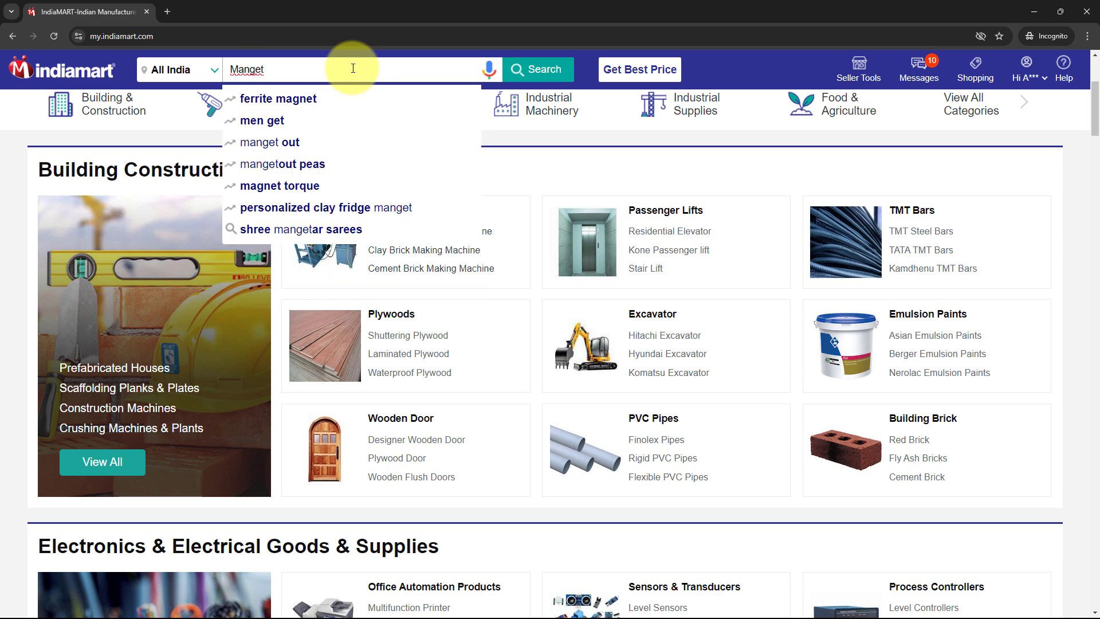
key(BackSpace)
key(BackSpace)
key(BackSpace)
key(BackSpace)
text(gnet Brain)
click(355, 99)
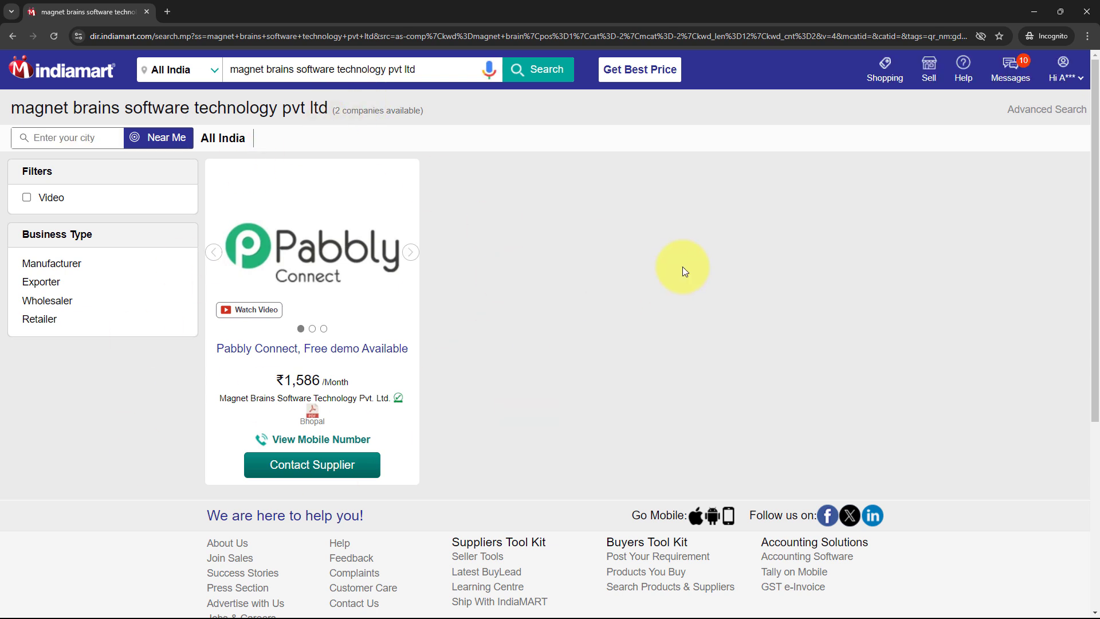
Step: Contact the Pabbly Connect listing's supplier with the pasted website redesign quote request
click(363, 462)
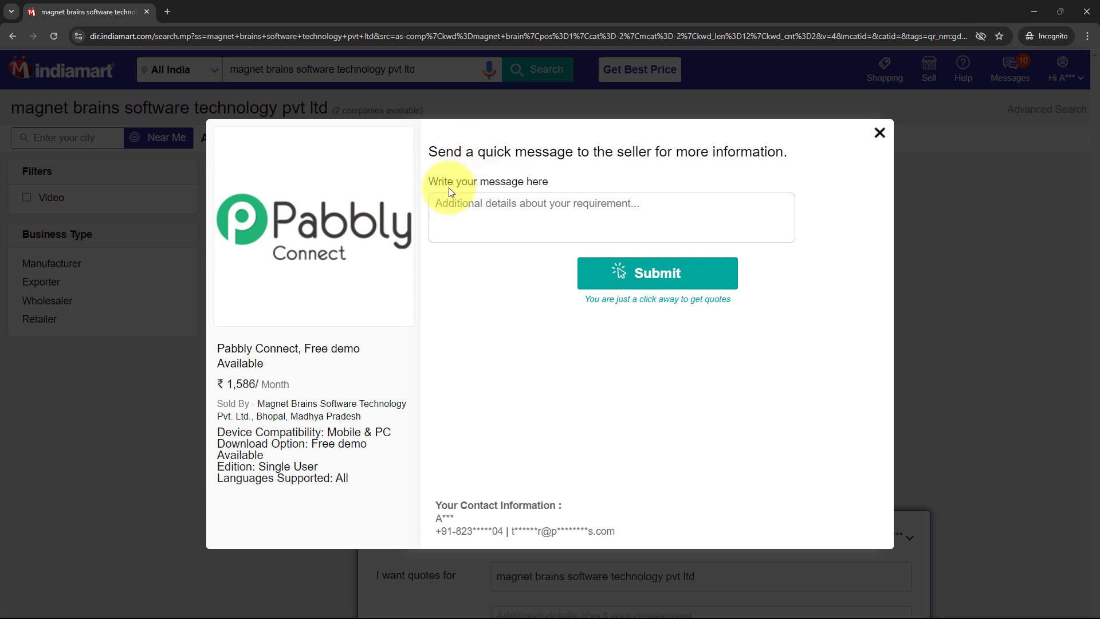
click(439, 206)
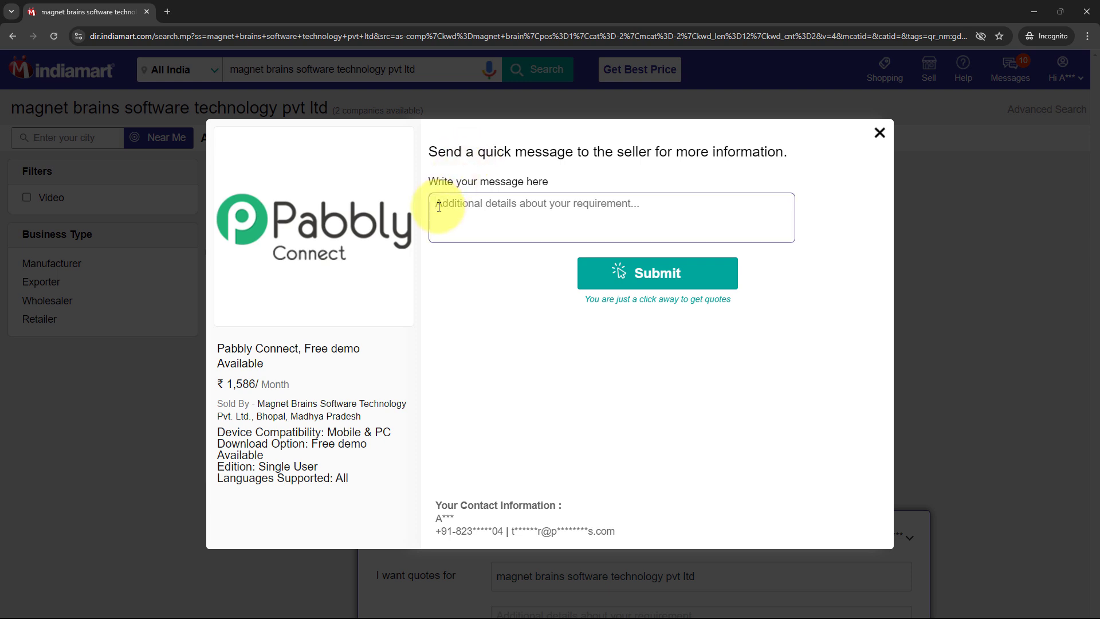
text(Hi, we are looking to redesign our current website. Can you provide a quote?)
drag(468, 204, 676, 207)
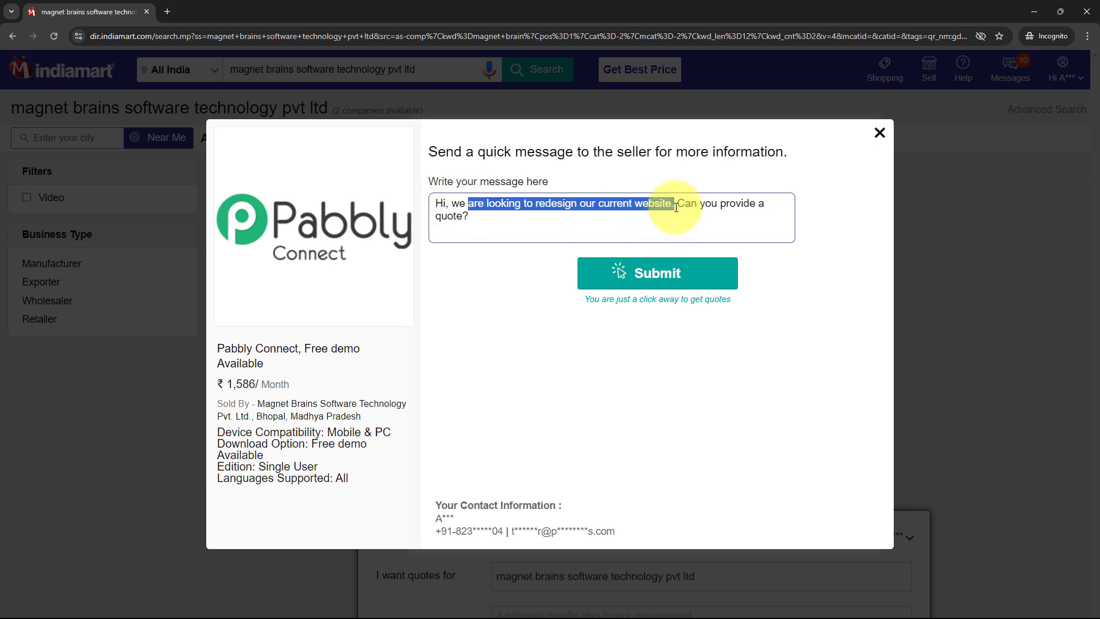
click(723, 203)
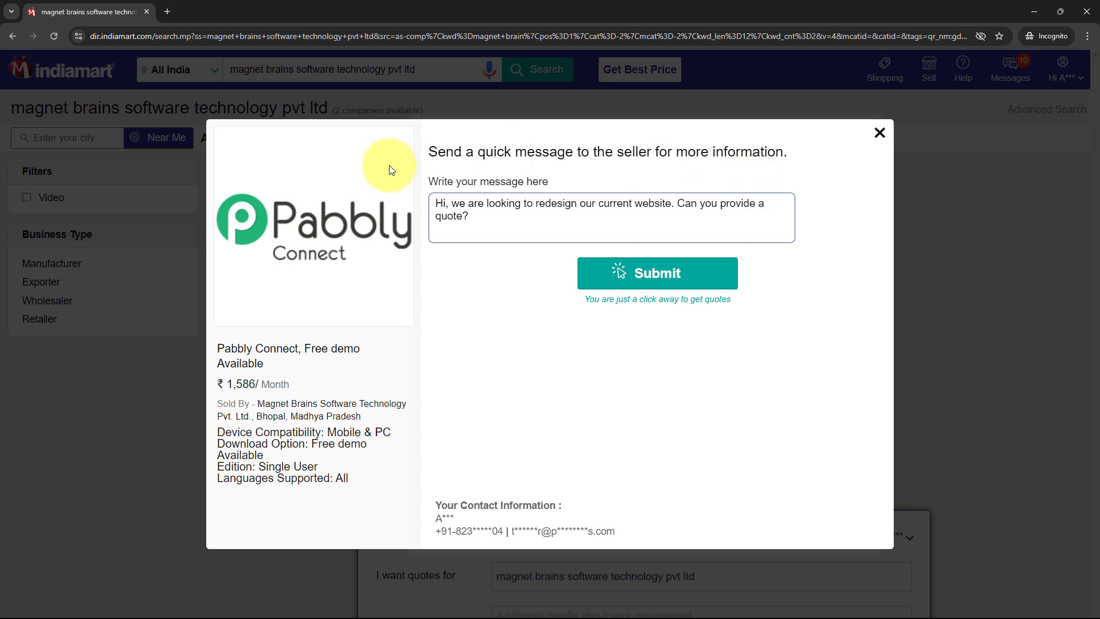
click(705, 288)
click(482, 205)
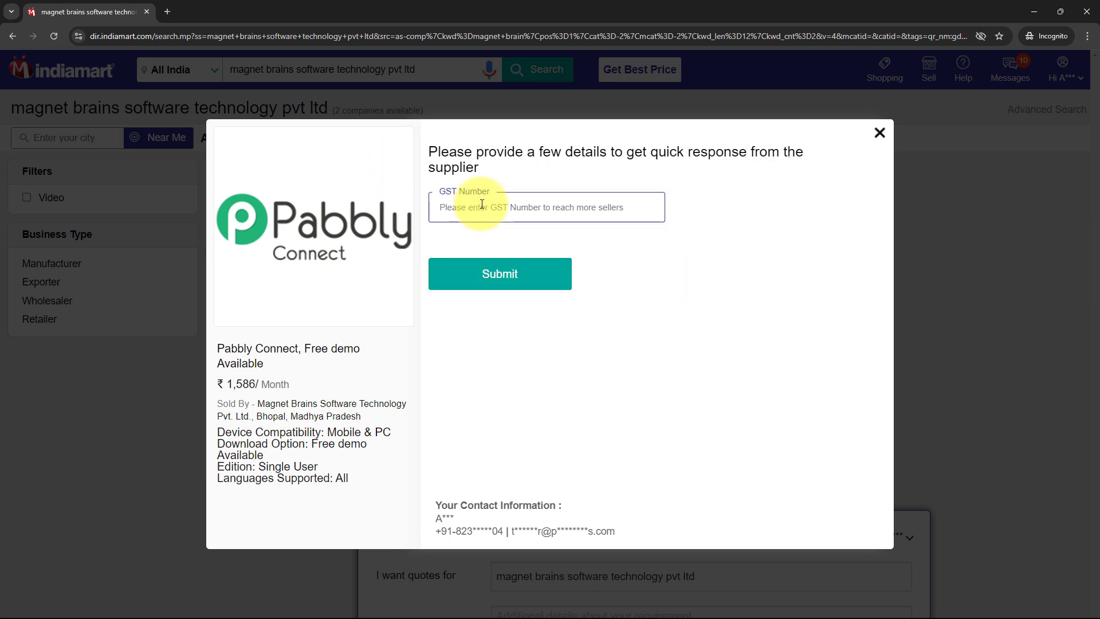
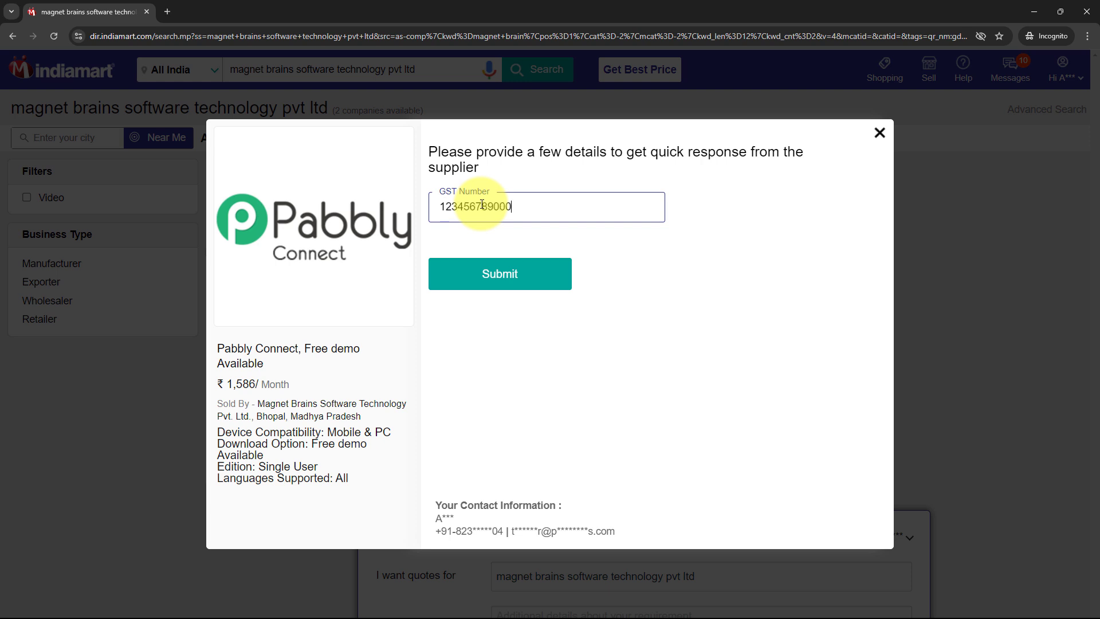
click(514, 273)
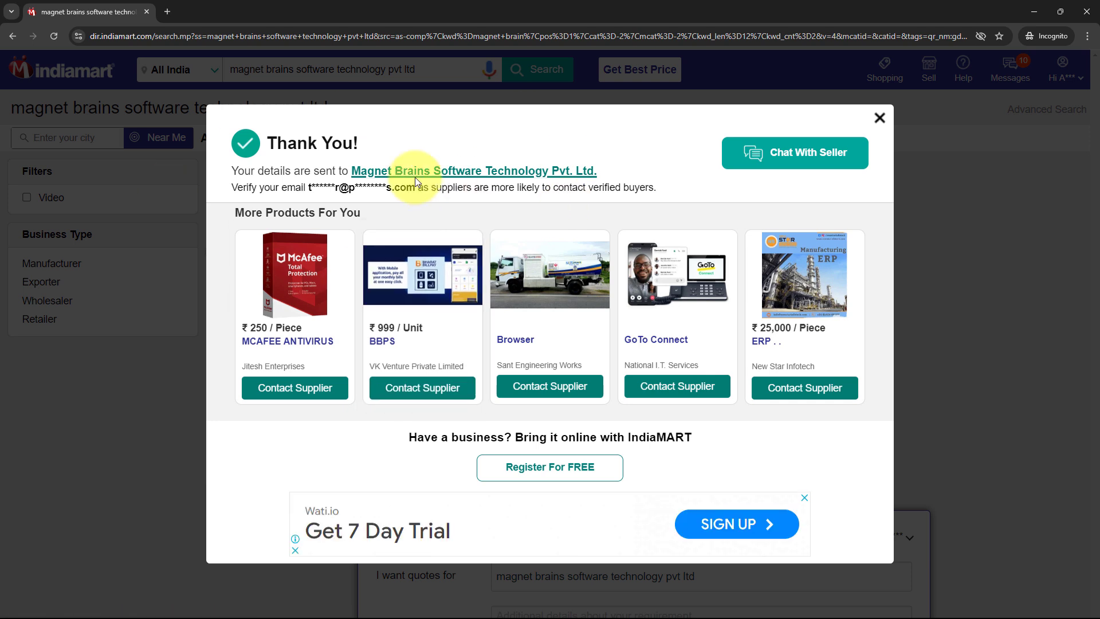
drag(231, 170, 309, 168)
click(314, 168)
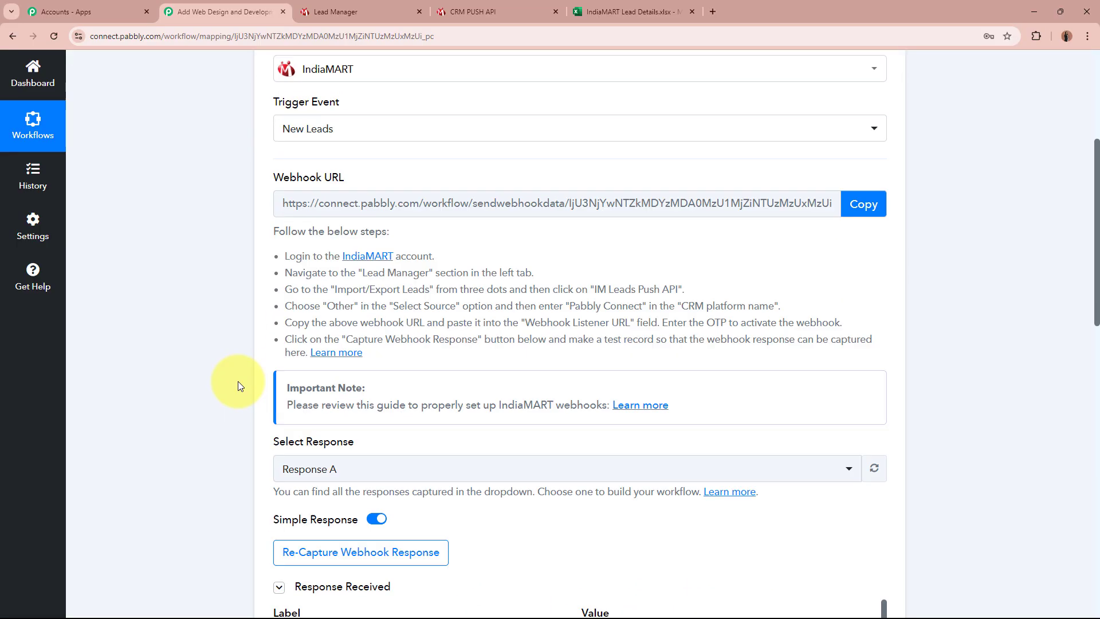
scroll(238, 380, down, 6)
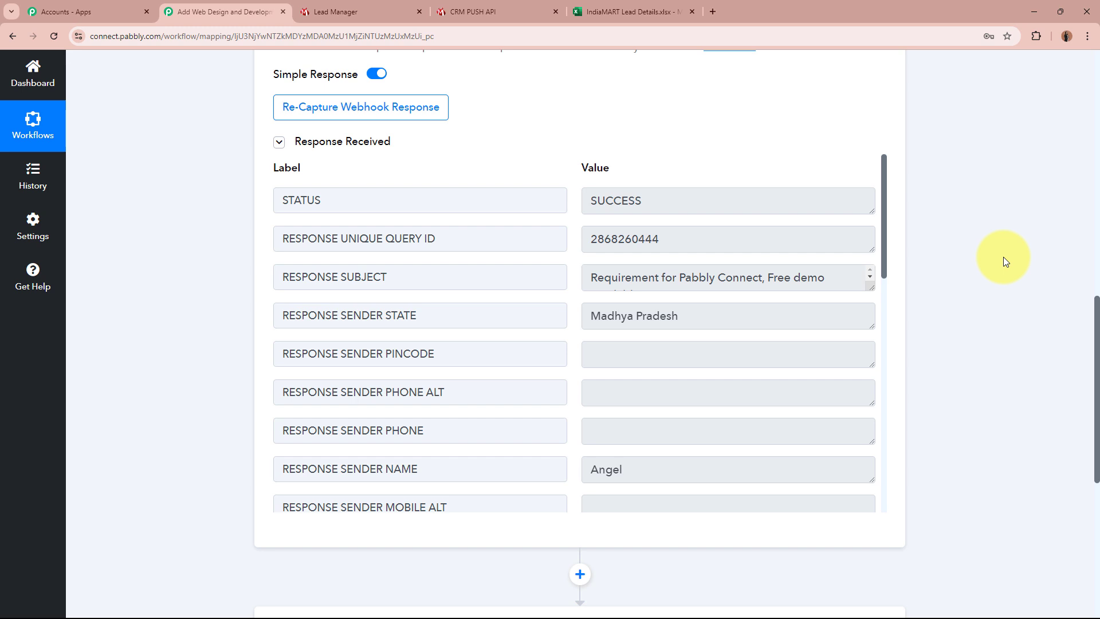
double_click(710, 236)
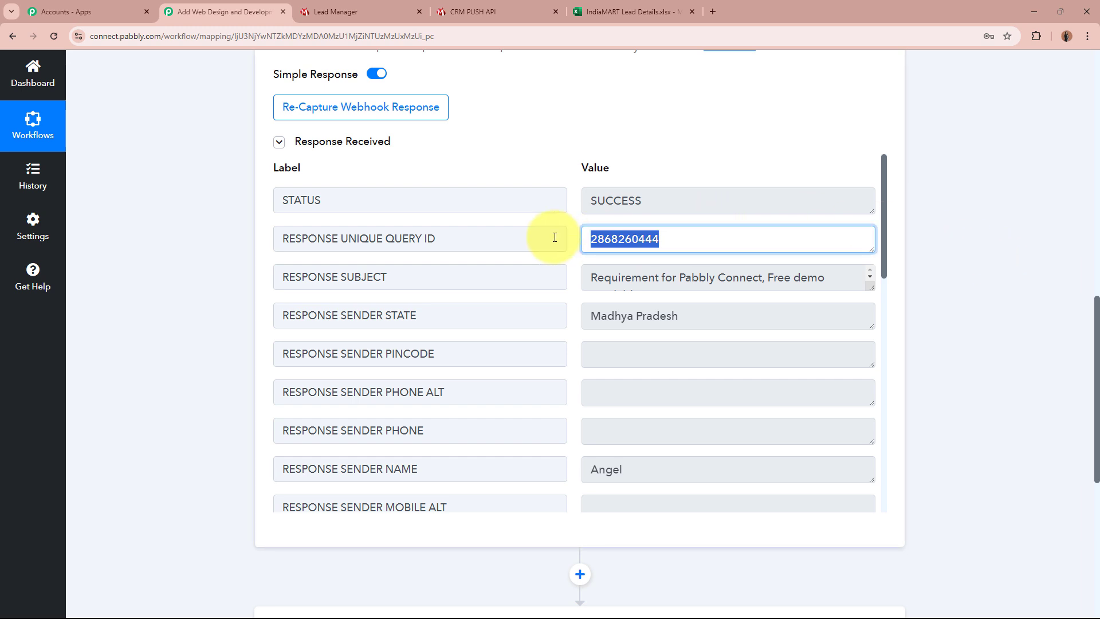
drag(593, 278, 818, 278)
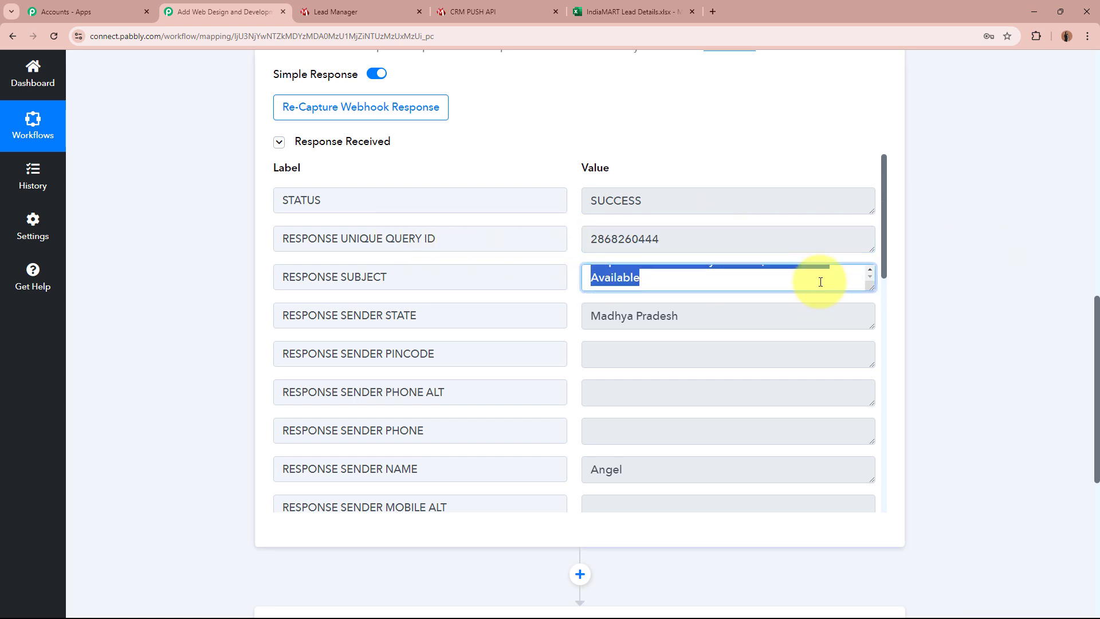
click(819, 278)
triple_click(629, 314)
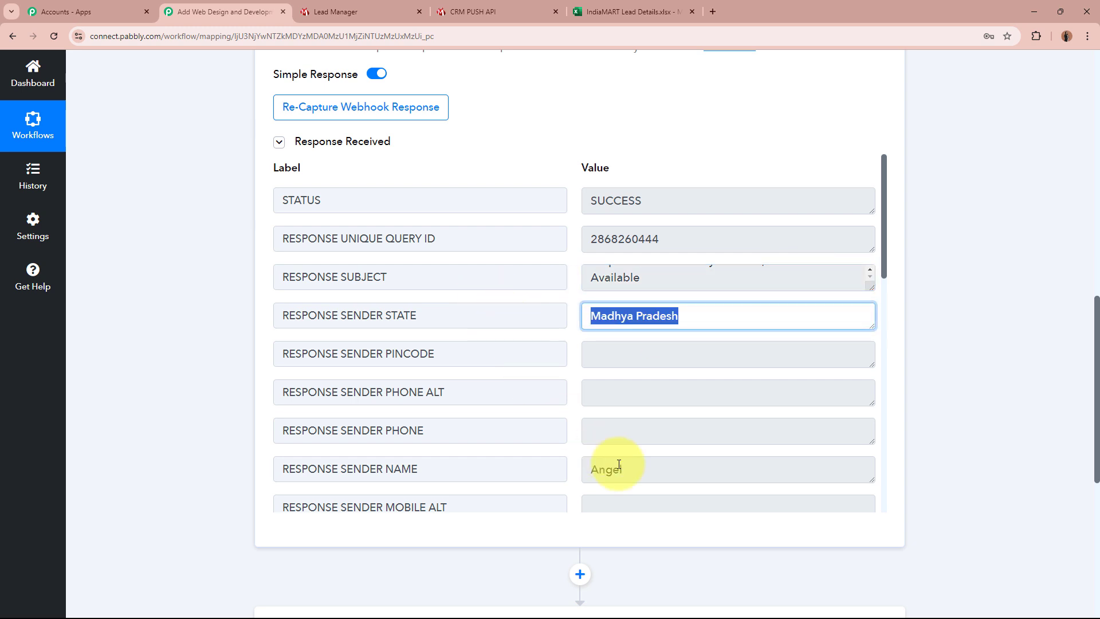
double_click(601, 468)
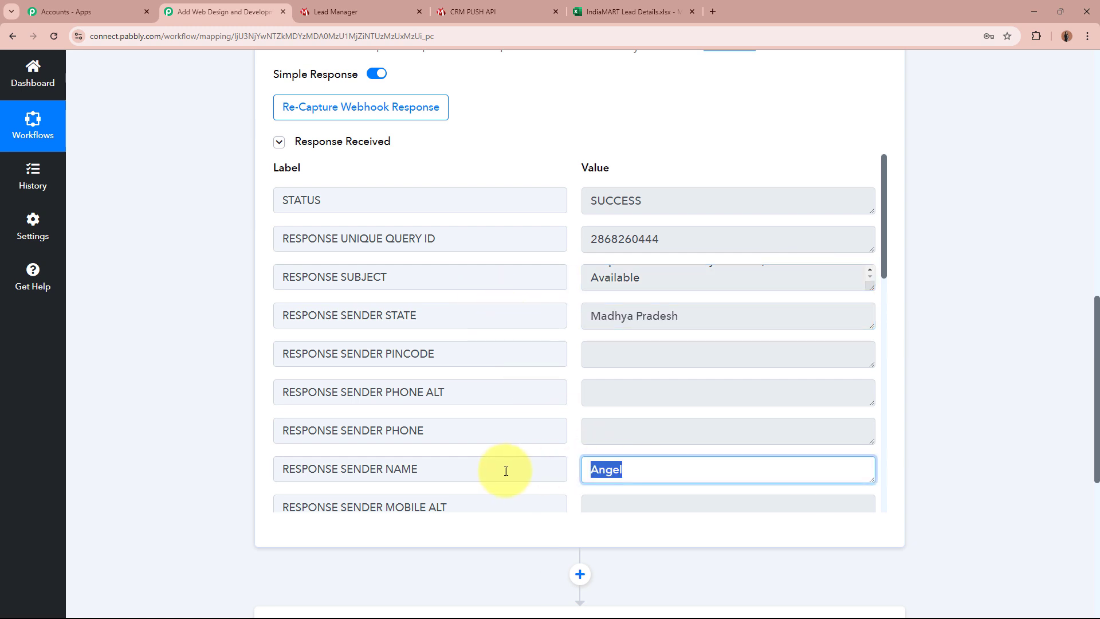
click(666, 473)
scroll(713, 401, down, 5)
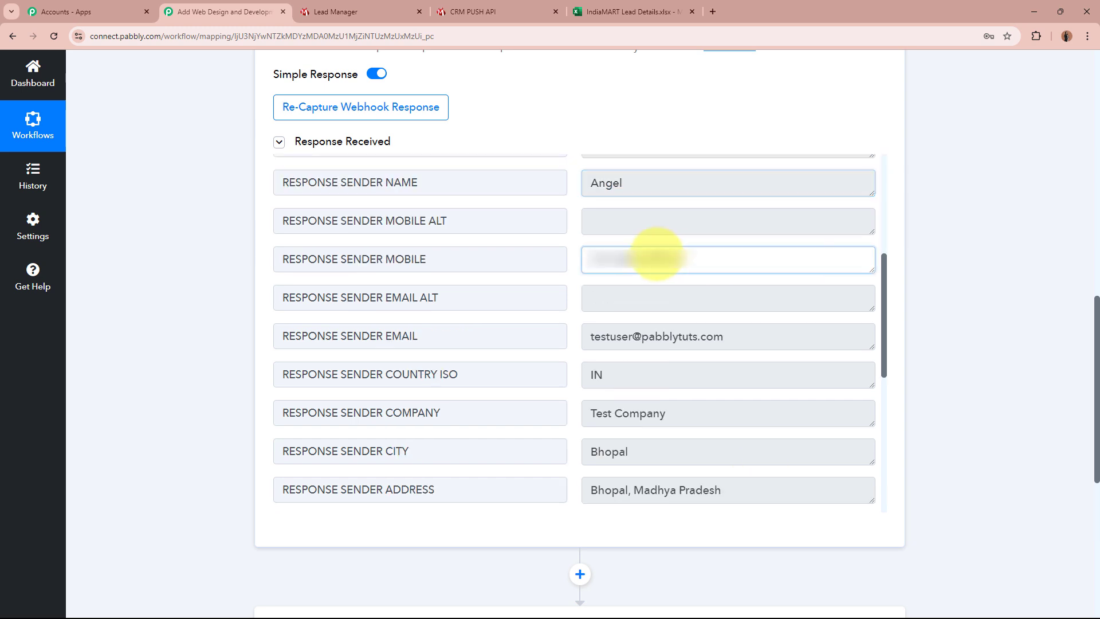
drag(651, 253, 545, 253)
click(715, 265)
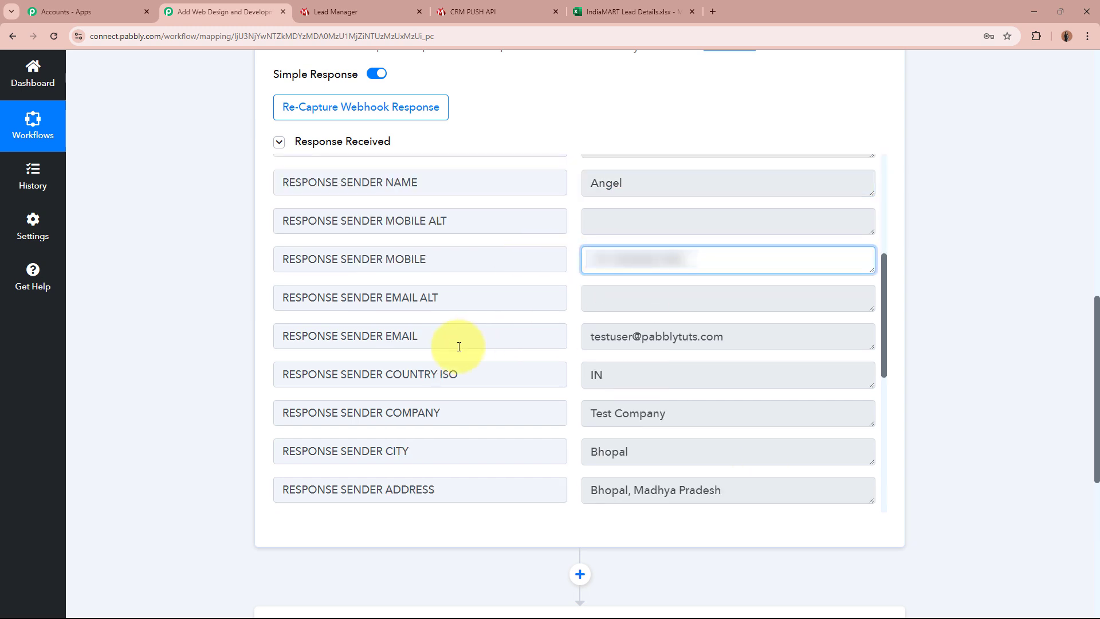
drag(591, 342, 737, 342)
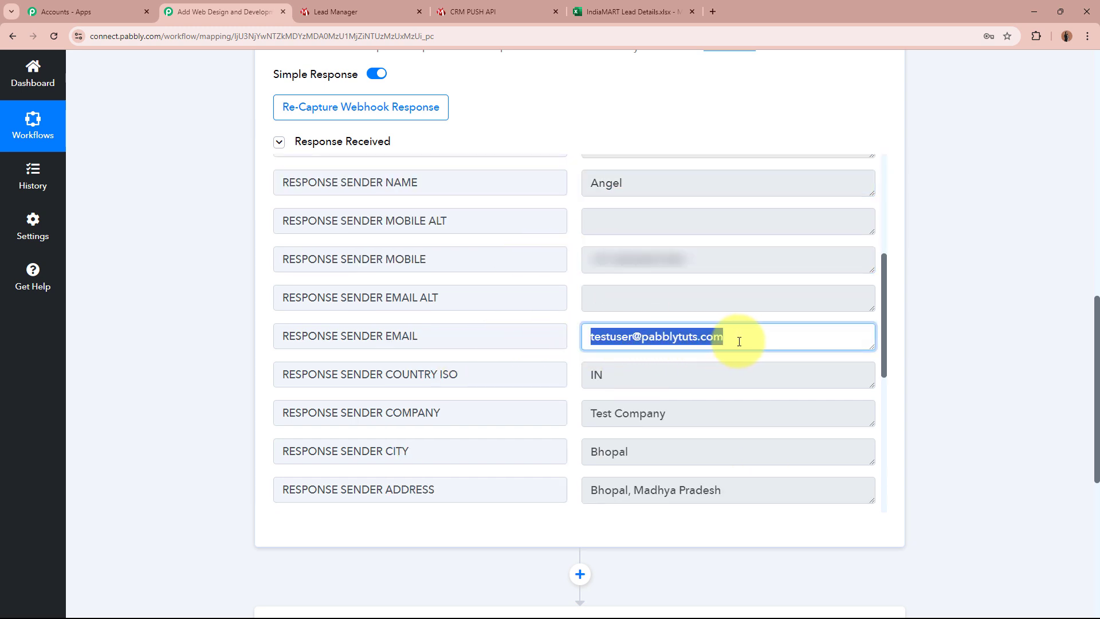
click(737, 341)
drag(633, 373, 523, 381)
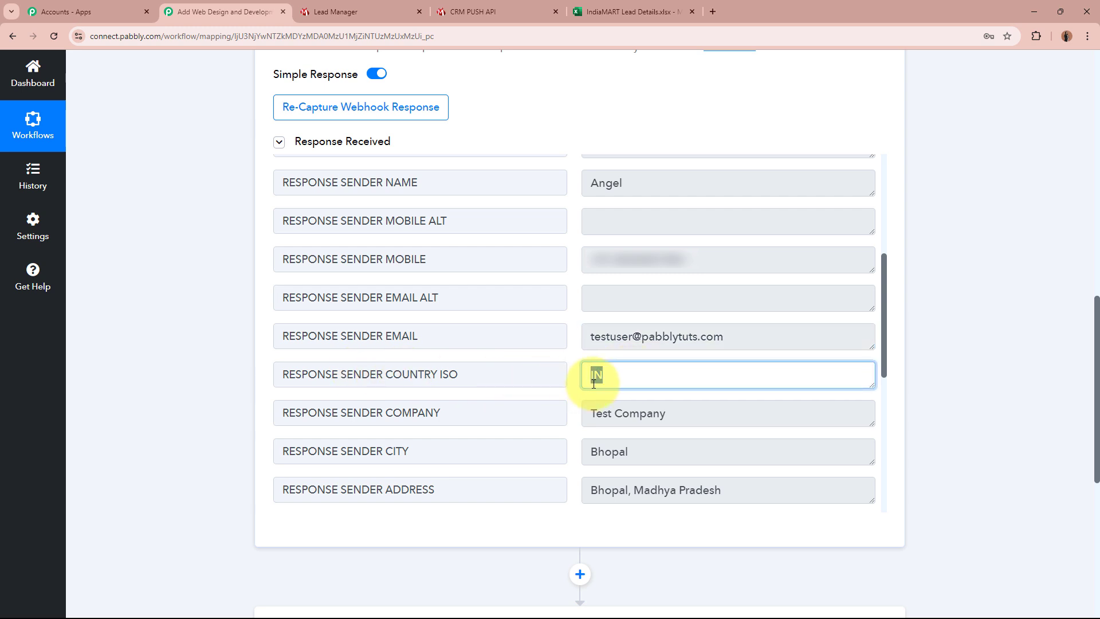
drag(589, 413, 623, 437)
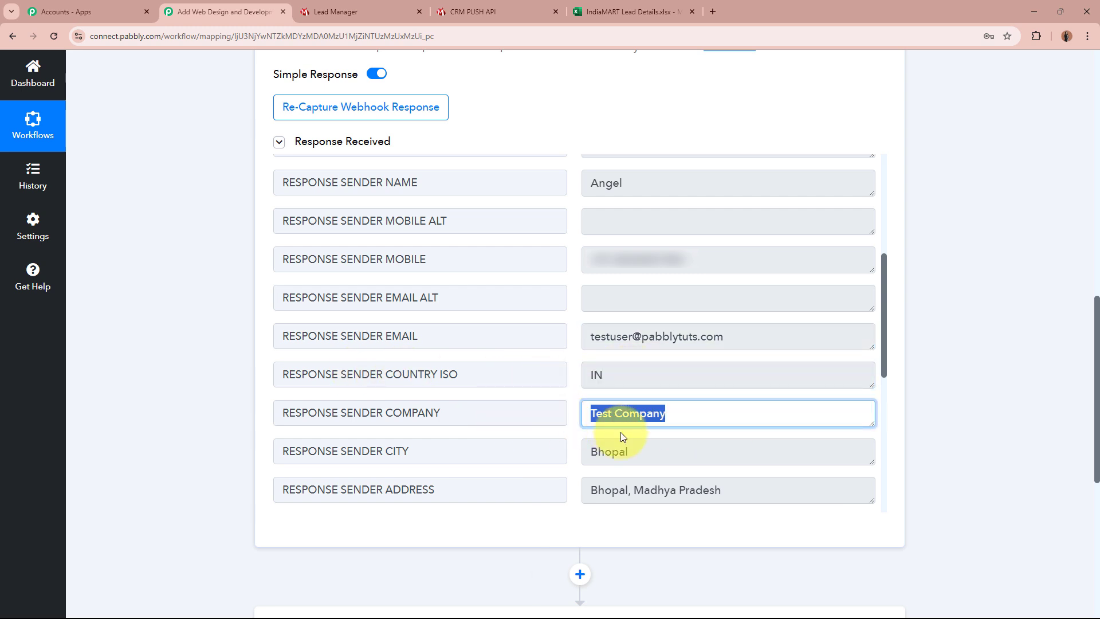
double_click(672, 457)
drag(592, 491, 723, 491)
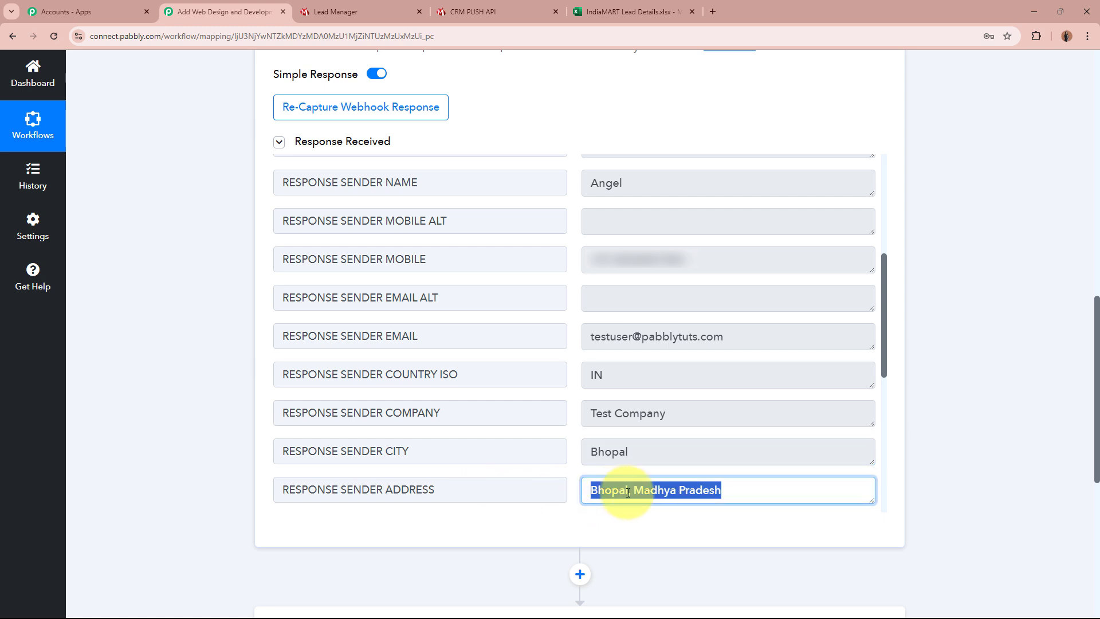
click(724, 492)
scroll(724, 492, down, 5)
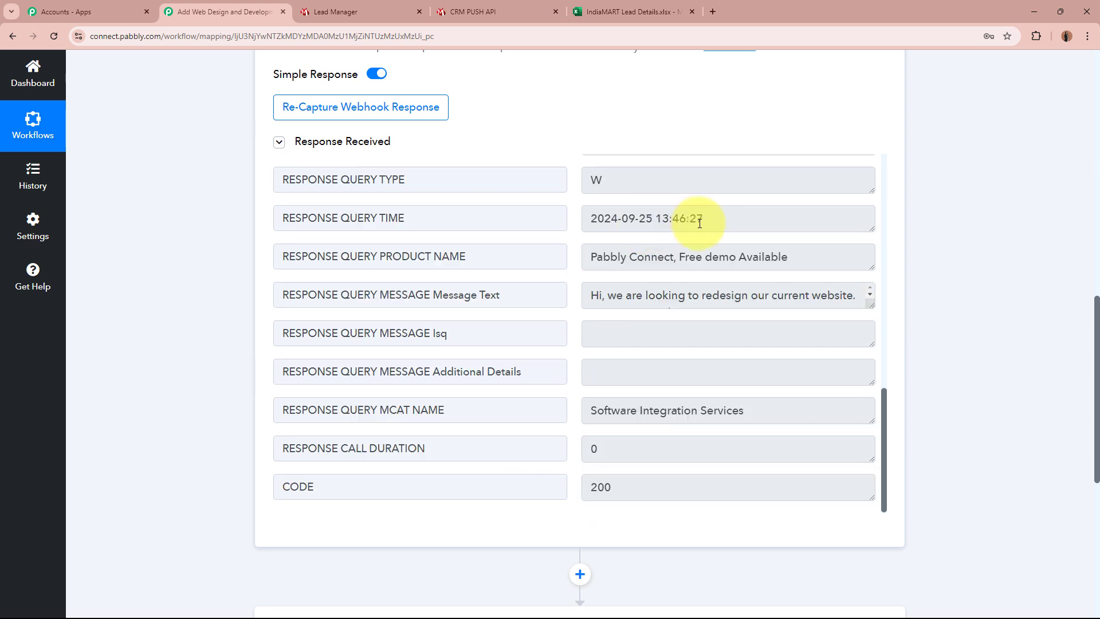
drag(701, 219, 523, 216)
drag(595, 262, 848, 256)
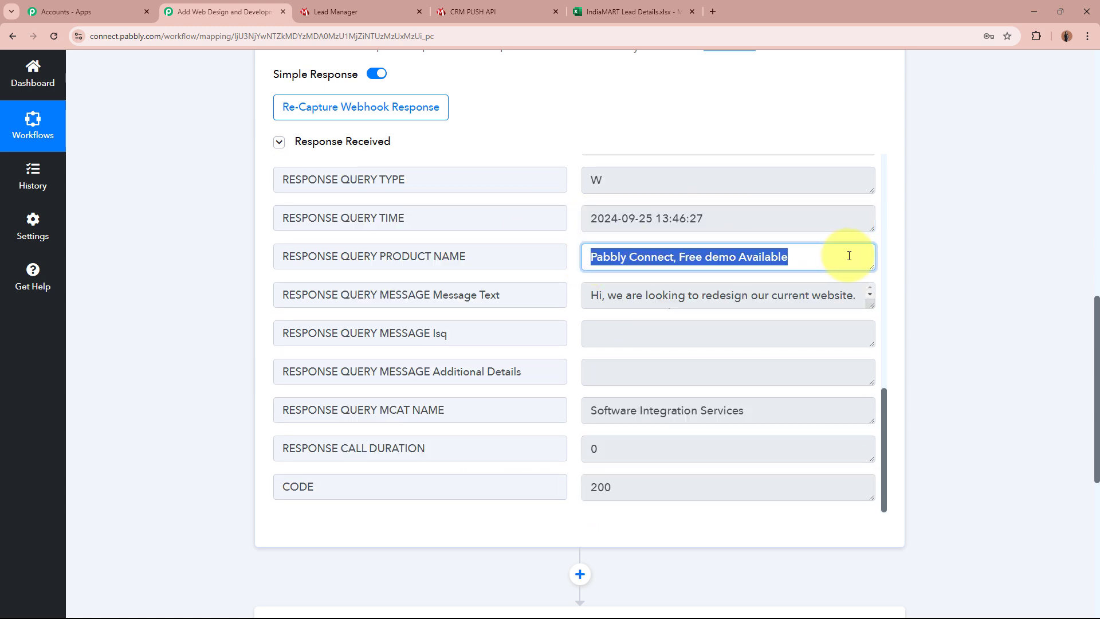
click(609, 293)
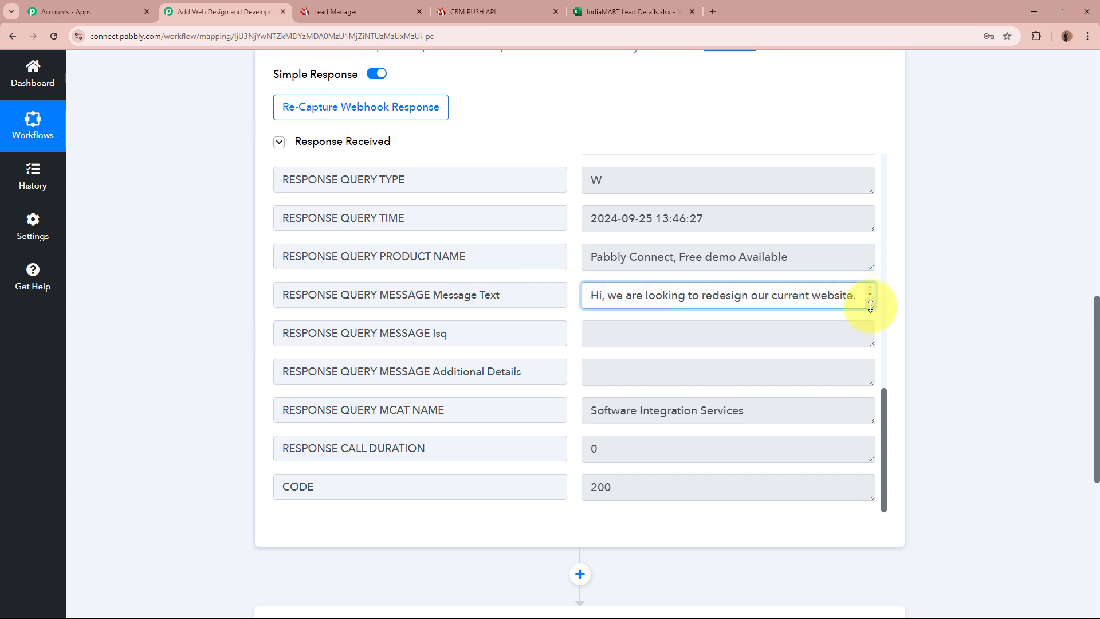
drag(871, 305, 870, 345)
drag(592, 295, 717, 311)
click(710, 307)
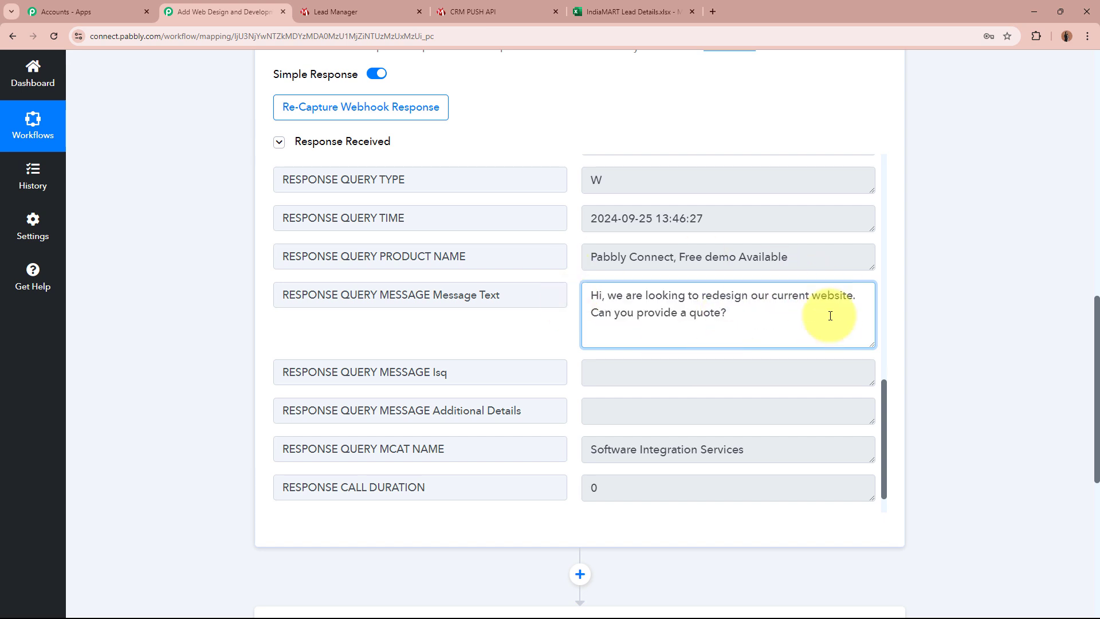
click(983, 342)
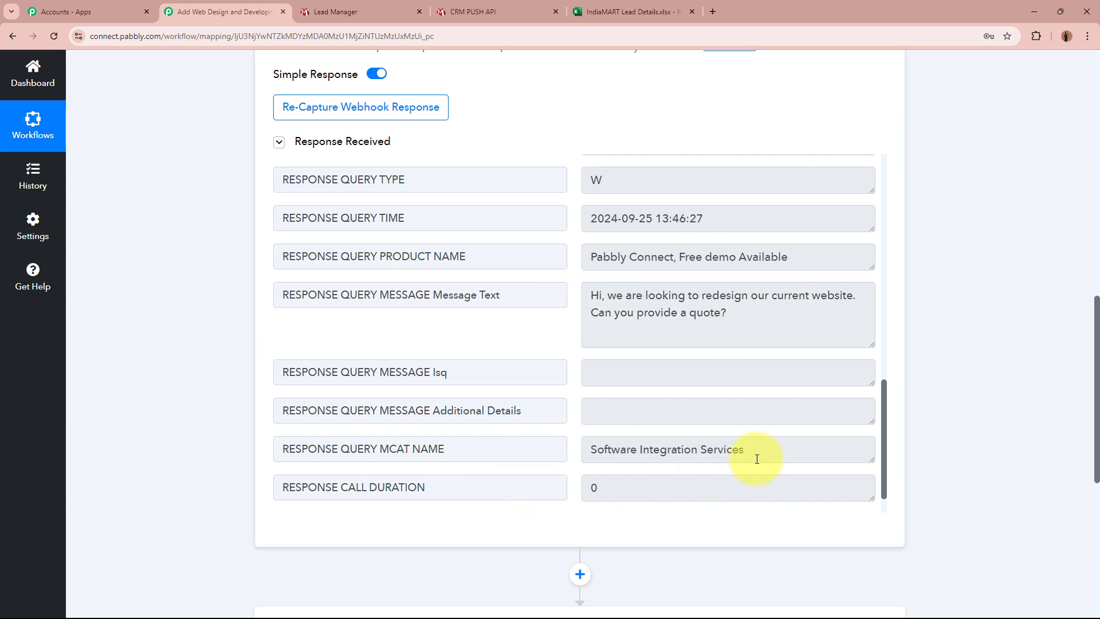
drag(761, 449, 562, 445)
click(1016, 392)
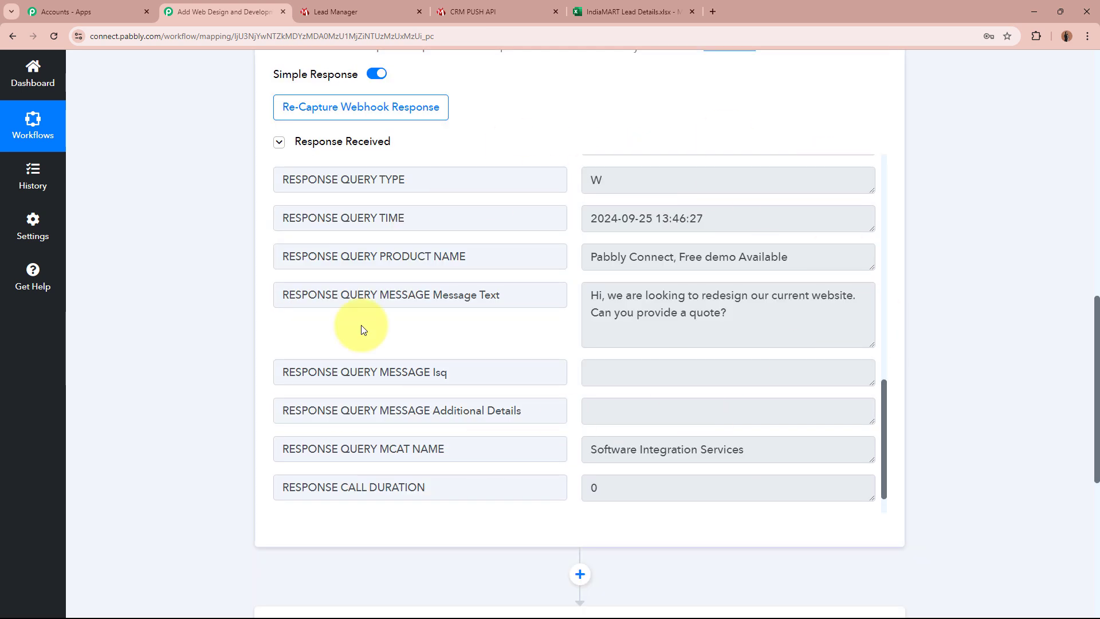
scroll(943, 332, up, 4)
scroll(943, 331, up, 8)
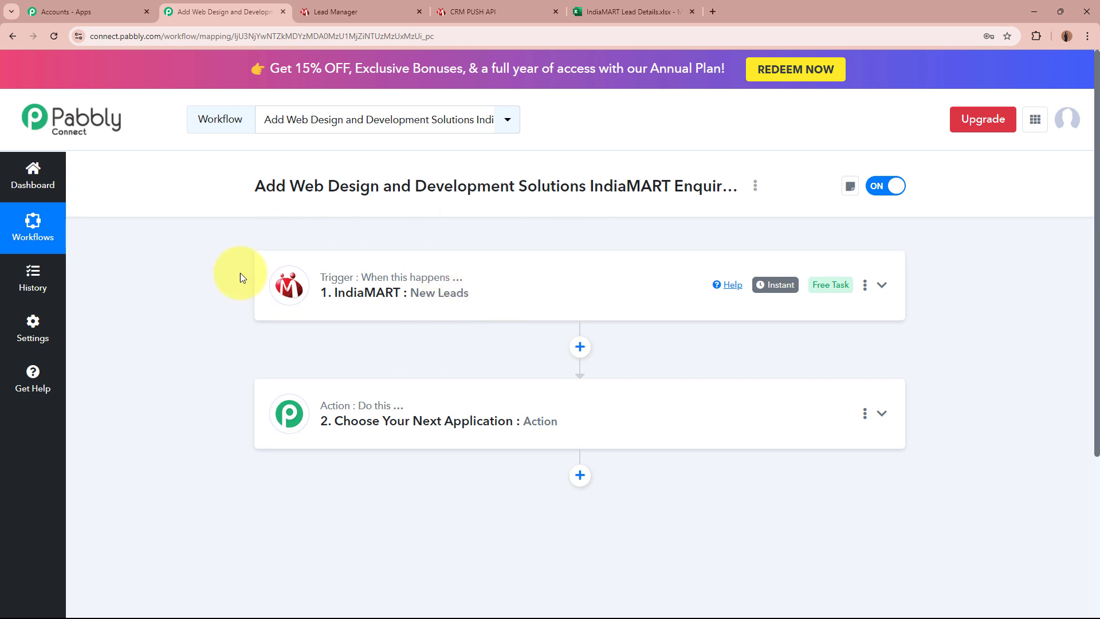
Step: Choose Microsoft Excel as the action app by searching 'Micro'
click(695, 422)
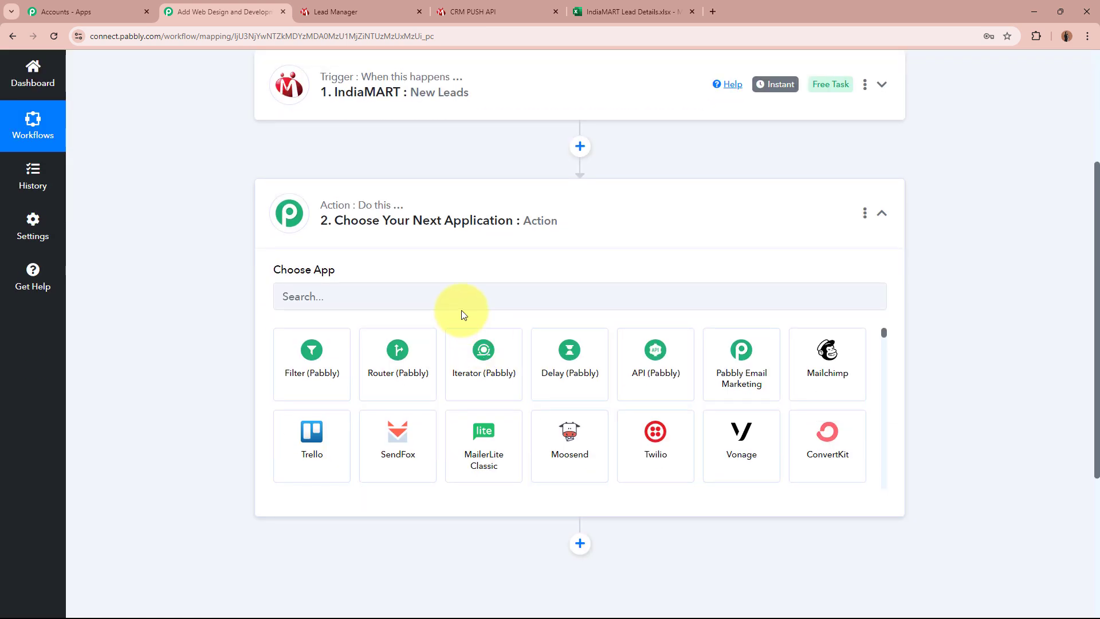
click(482, 299)
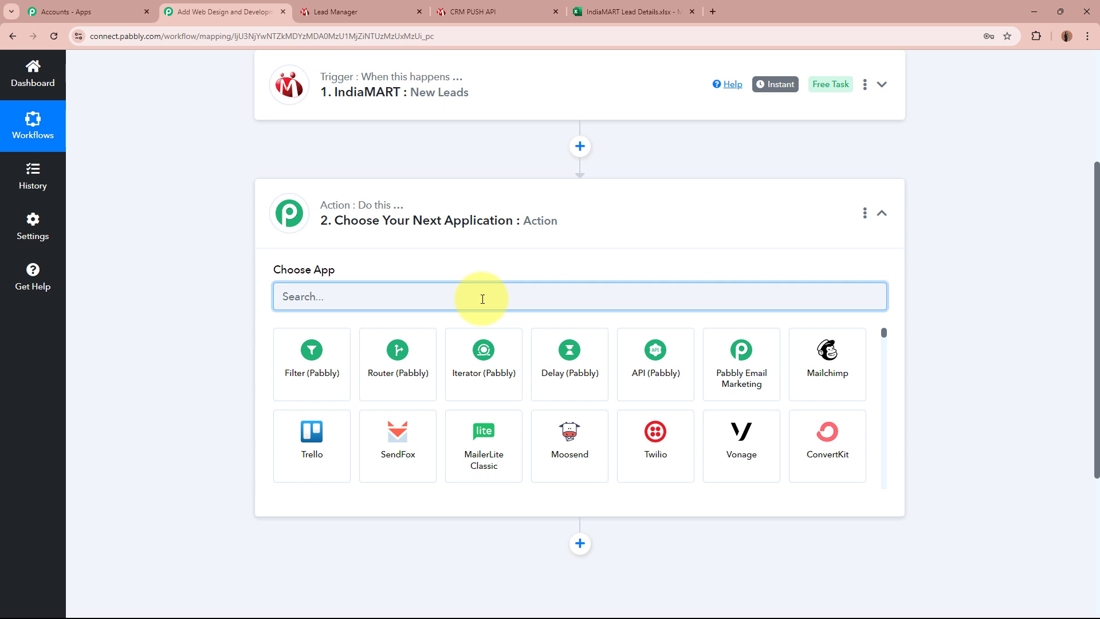
scroll(483, 299, up, 4)
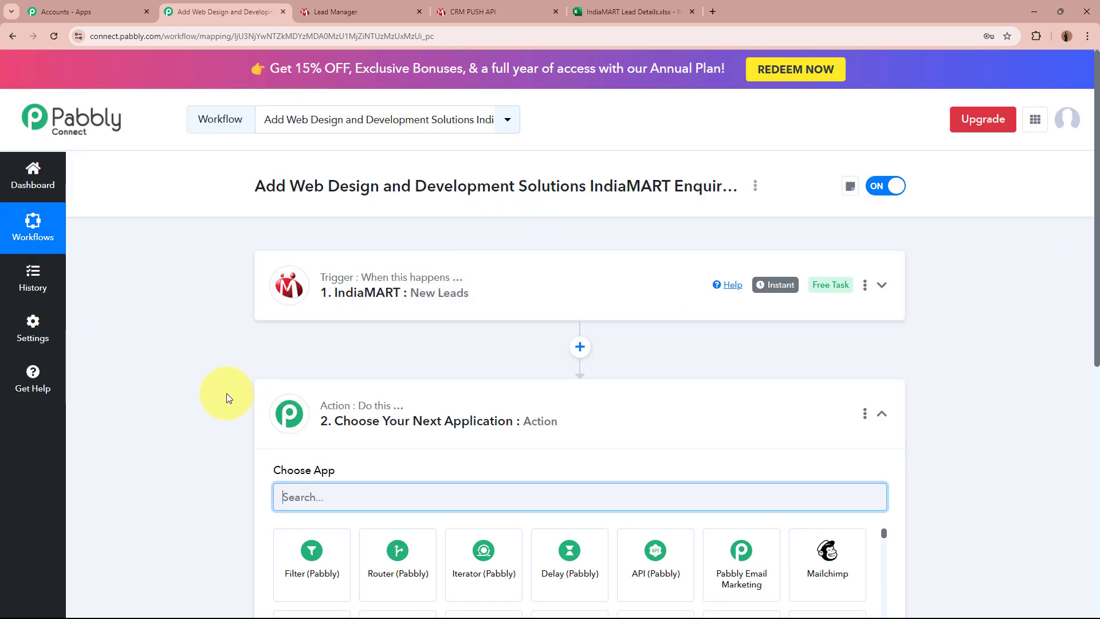
scroll(226, 393, down, 4)
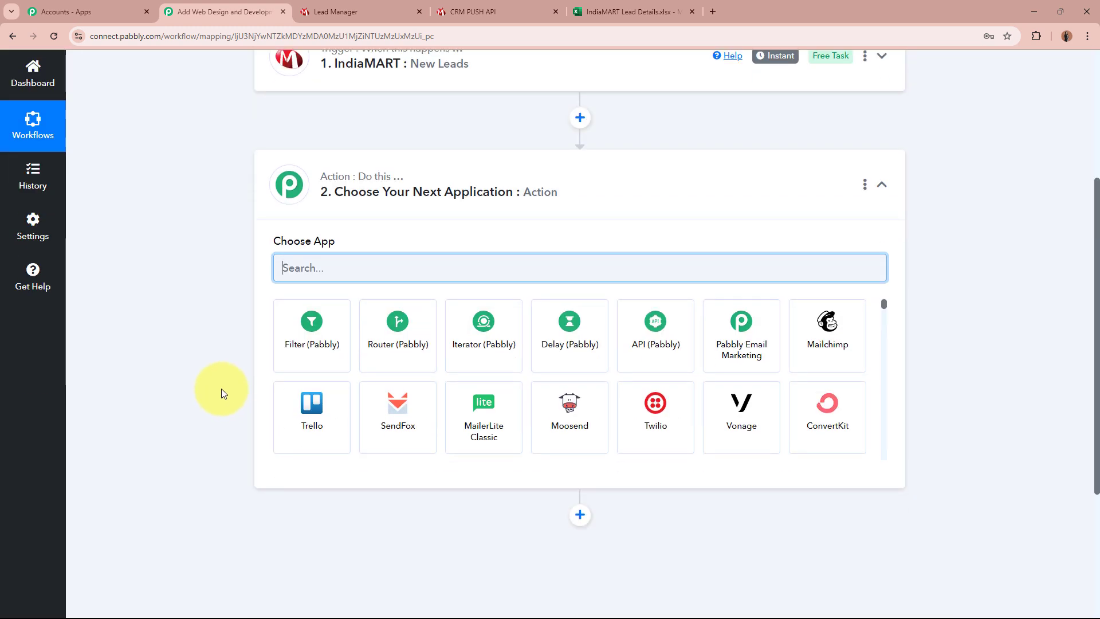
text(Micro)
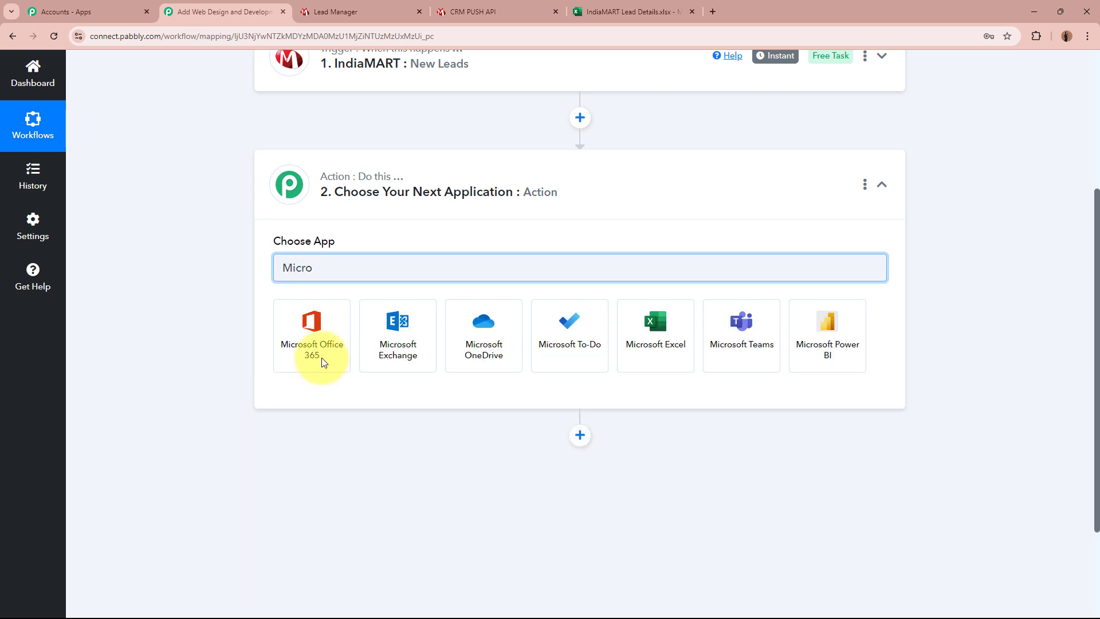
click(656, 332)
click(641, 12)
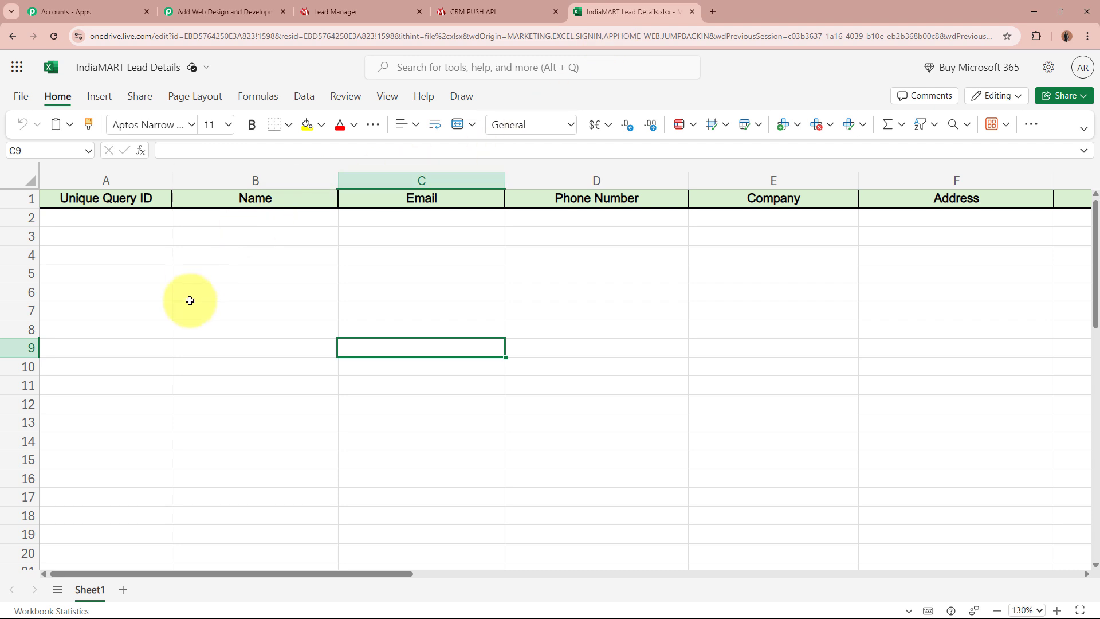
drag(314, 575, 69, 565)
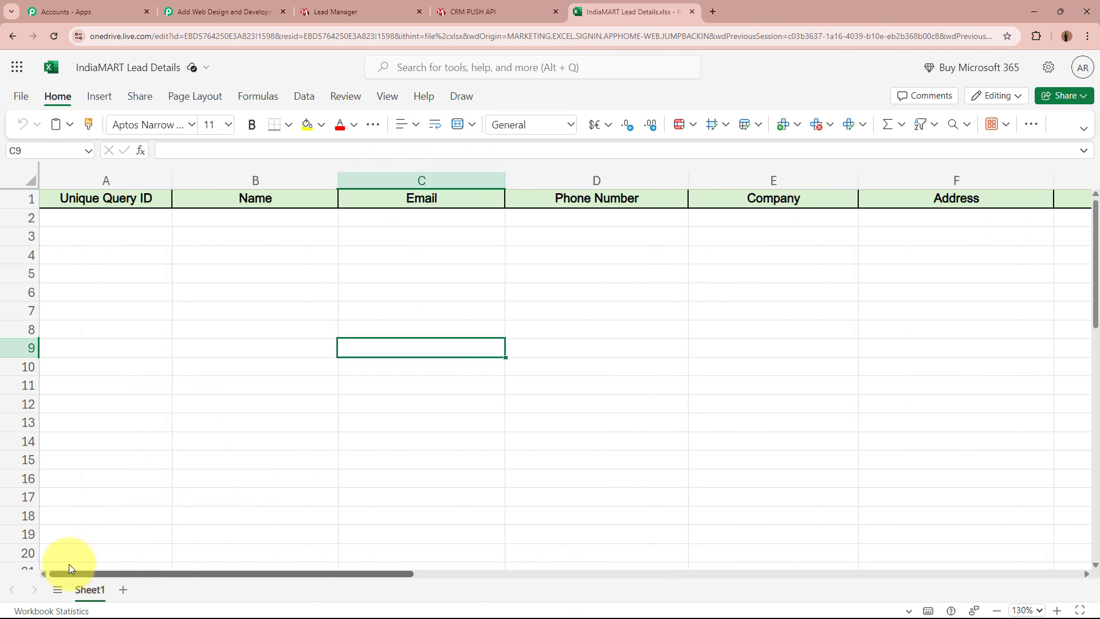
click(238, 4)
Step: Set the action event to Add Row To Worksheet and begin connecting the Excel account
click(388, 333)
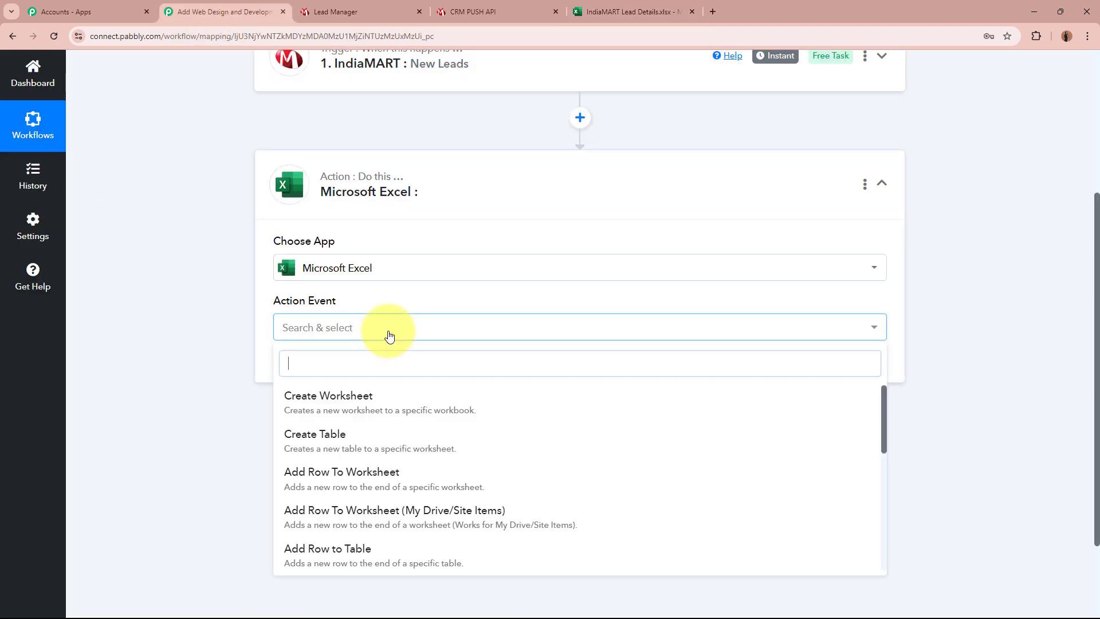
click(399, 487)
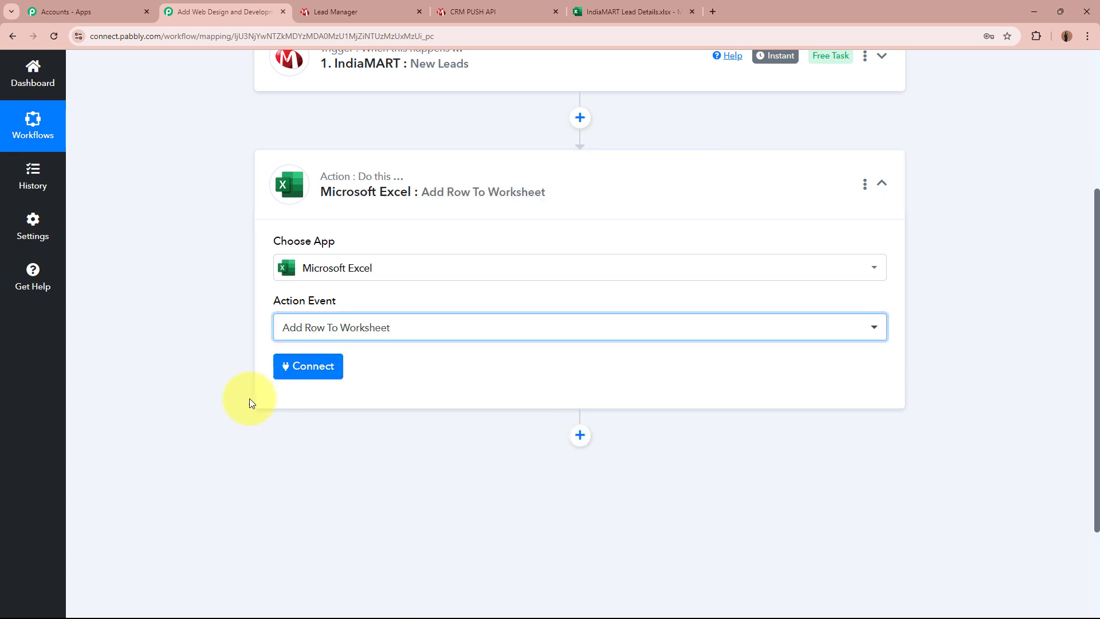
click(630, 11)
click(120, 221)
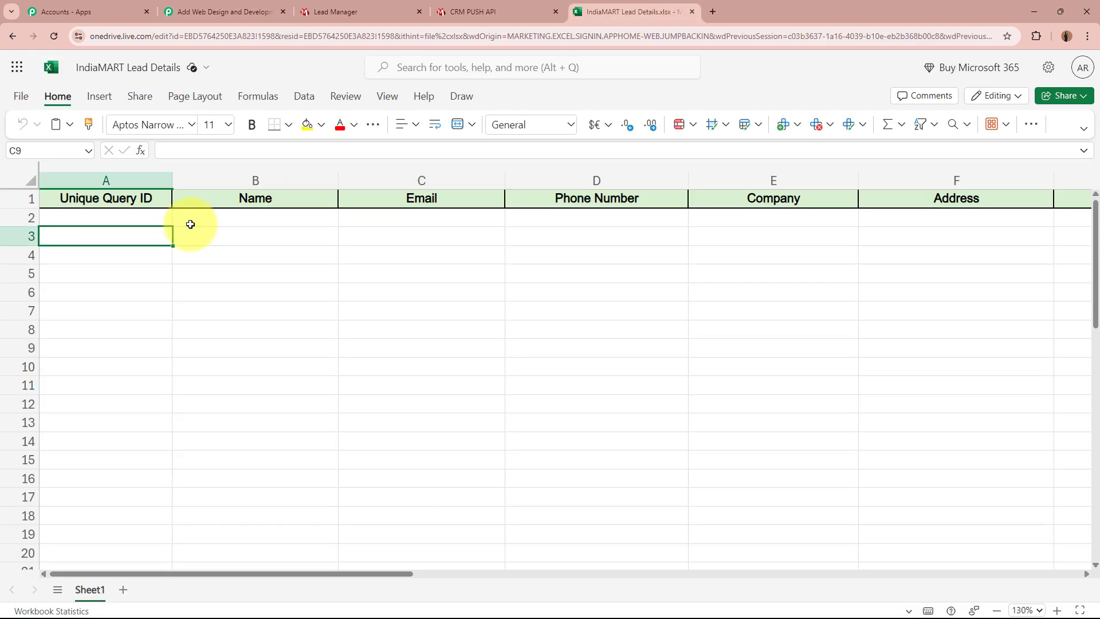
click(255, 220)
click(417, 221)
click(240, 7)
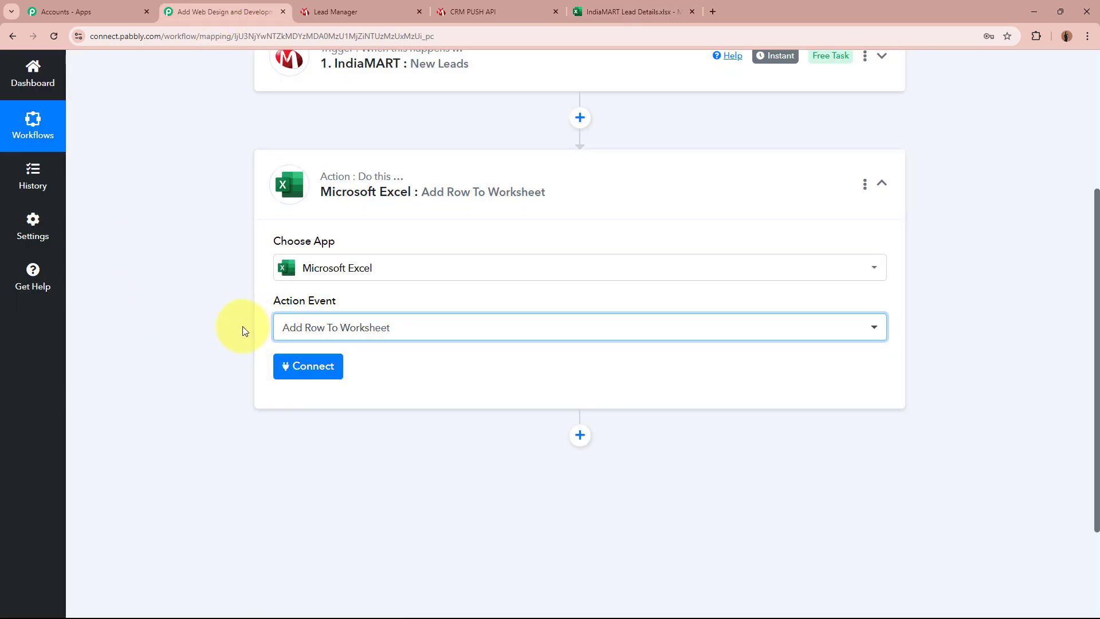
click(324, 367)
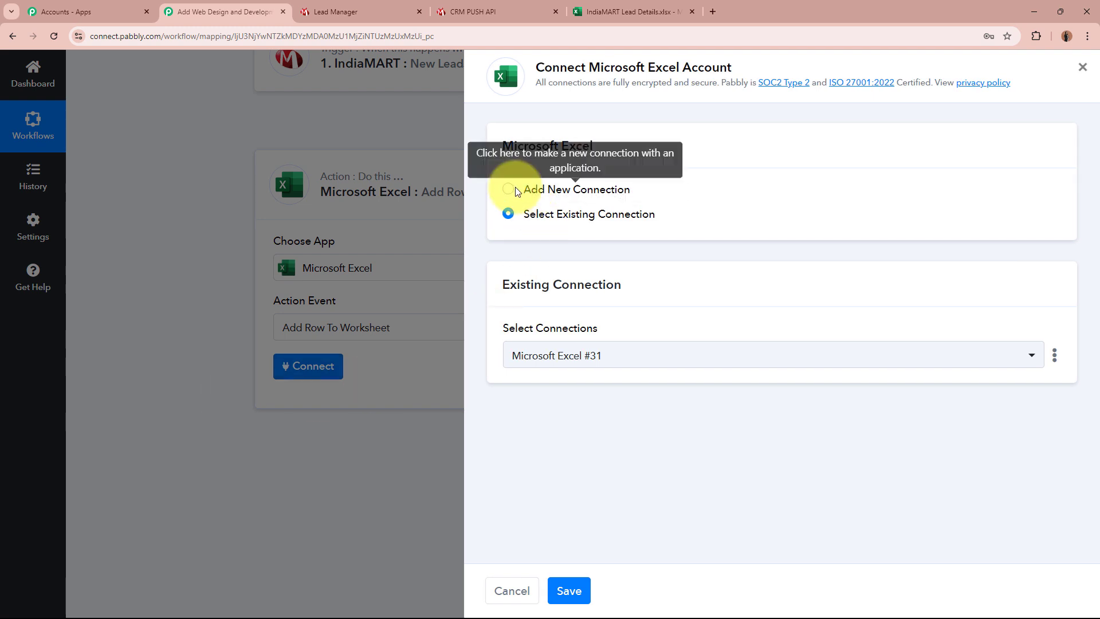
Step: Connect a new Microsoft Excel account to the action step and accept Microsoft's access request
click(508, 190)
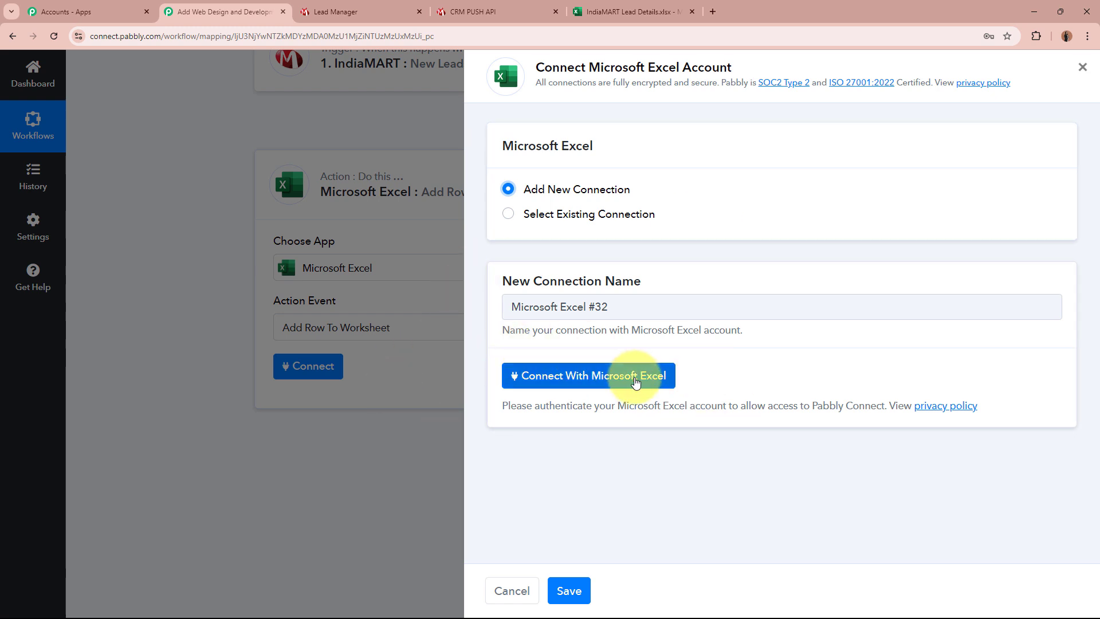
click(635, 381)
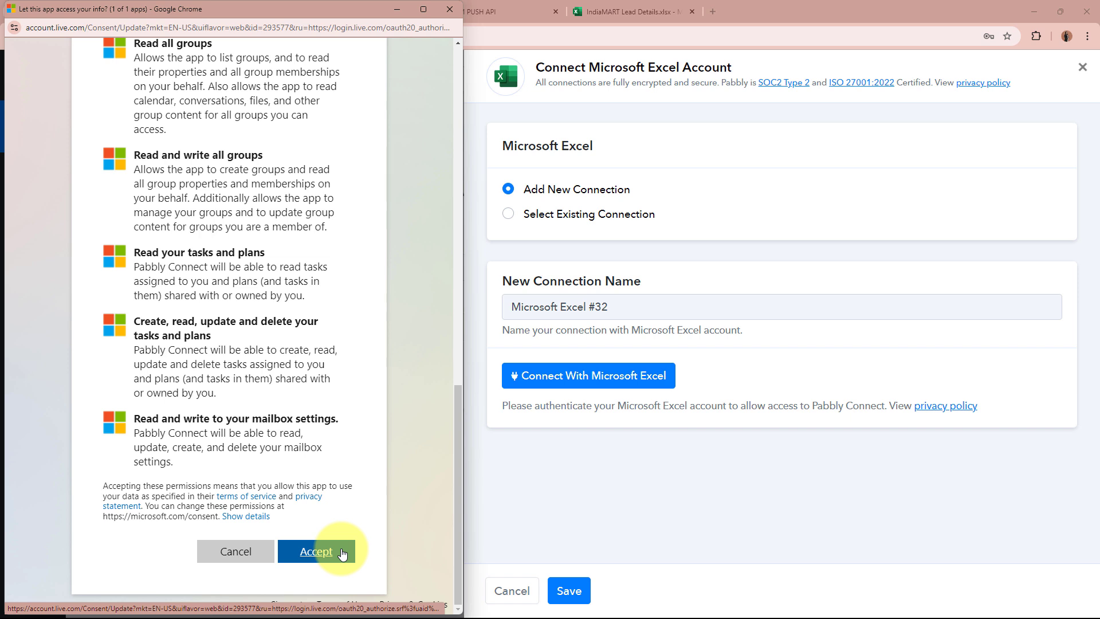
click(342, 553)
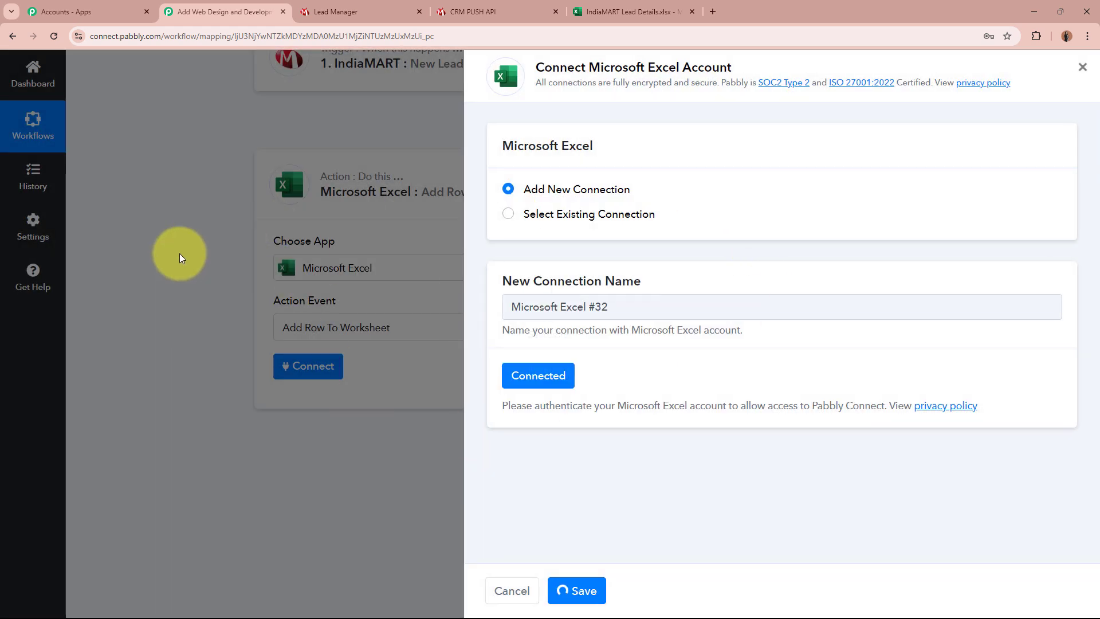
scroll(180, 253, down, 4)
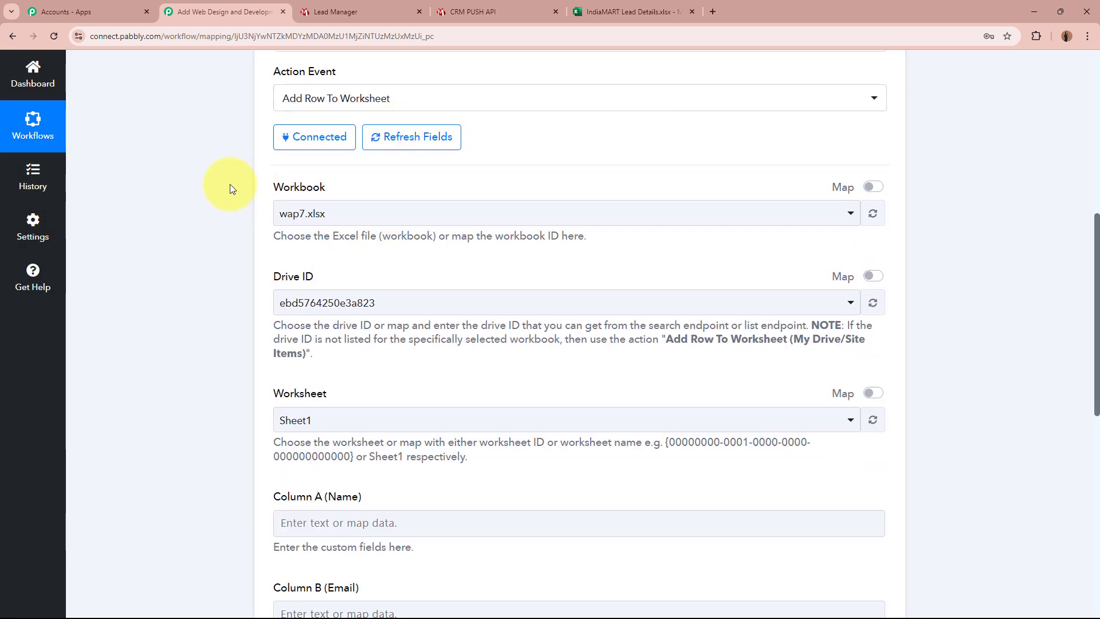
Step: Search 'Indi' in the Workbook dropdown and select IndiaMART Lead Details.xlsx
click(613, 12)
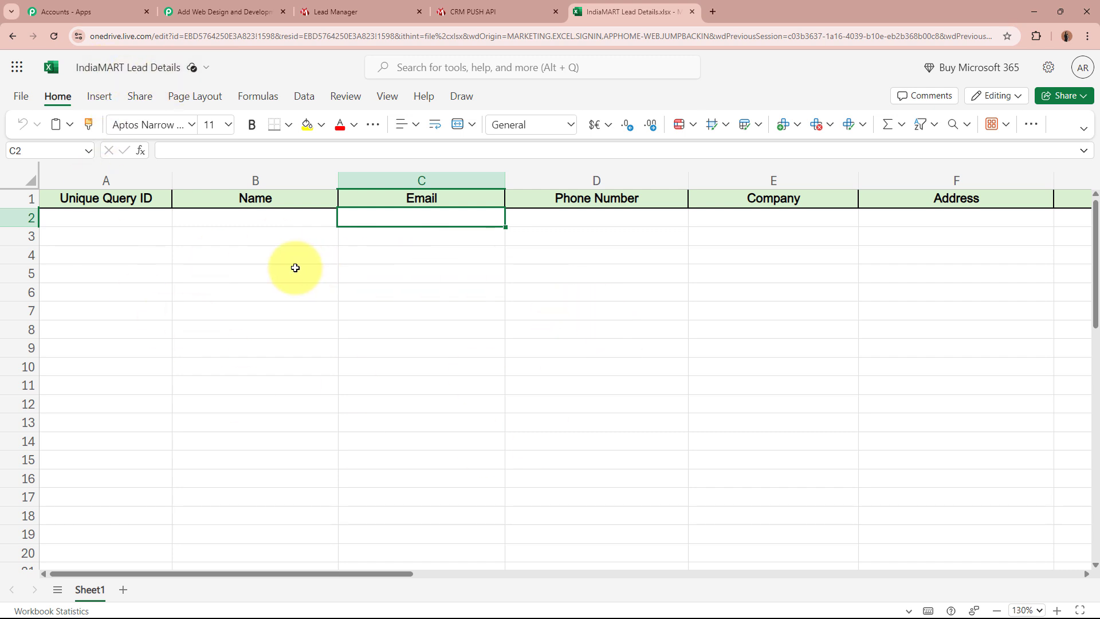
click(218, 11)
click(415, 215)
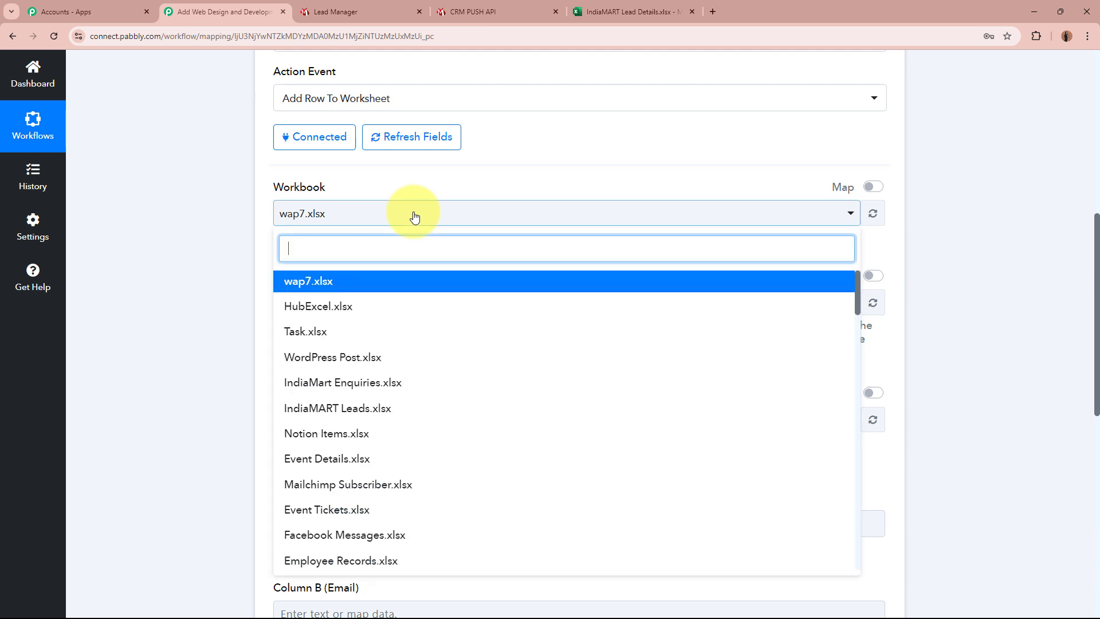
text(Indi)
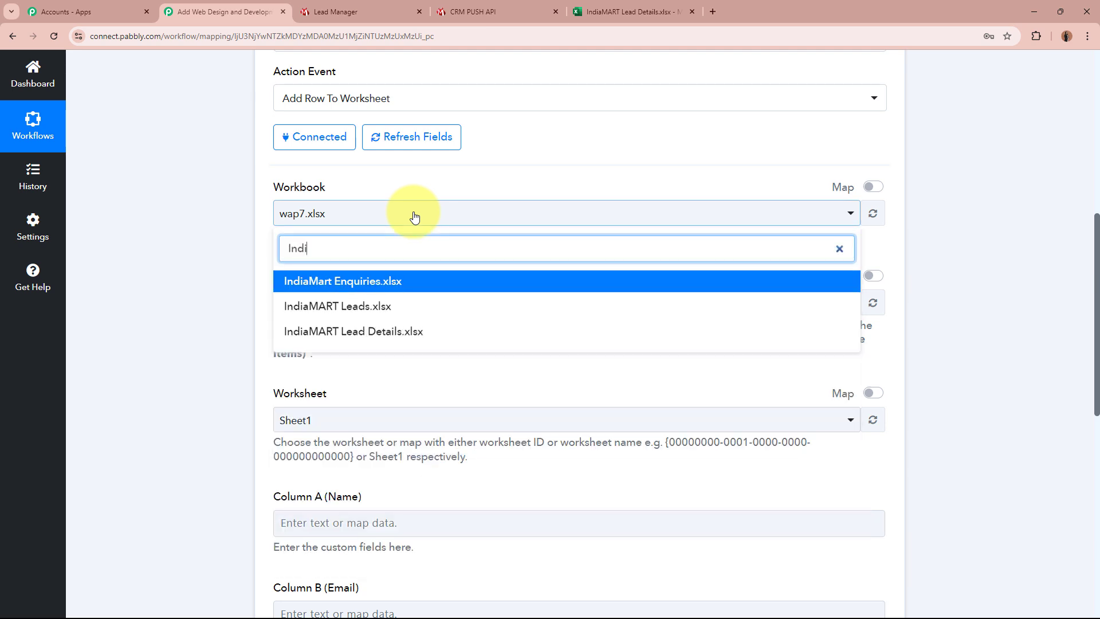
click(418, 335)
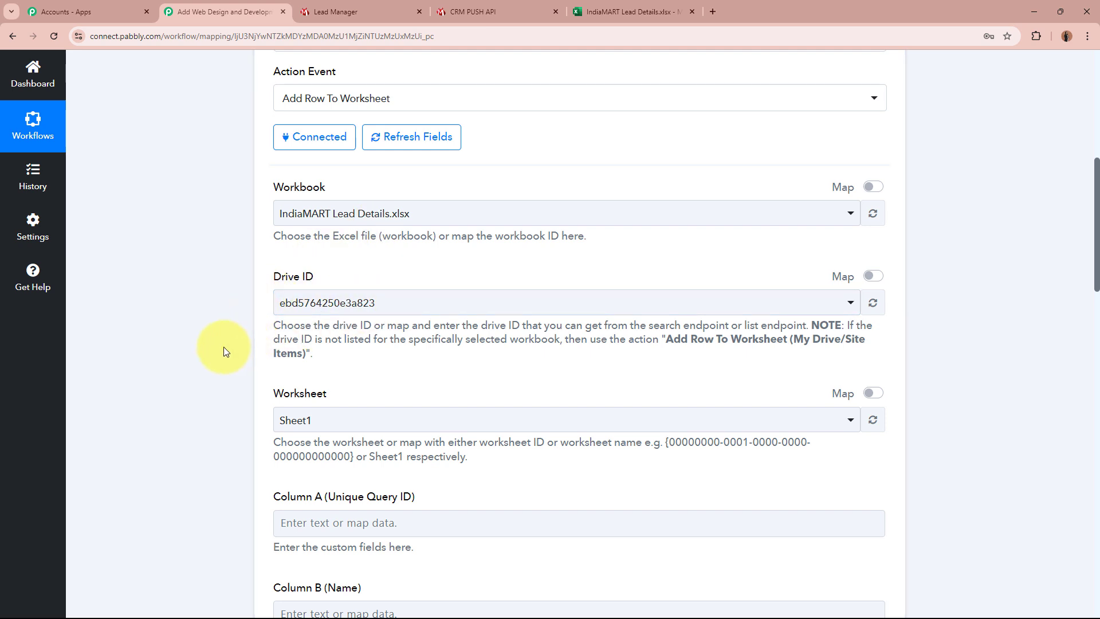
scroll(223, 346, down, 3)
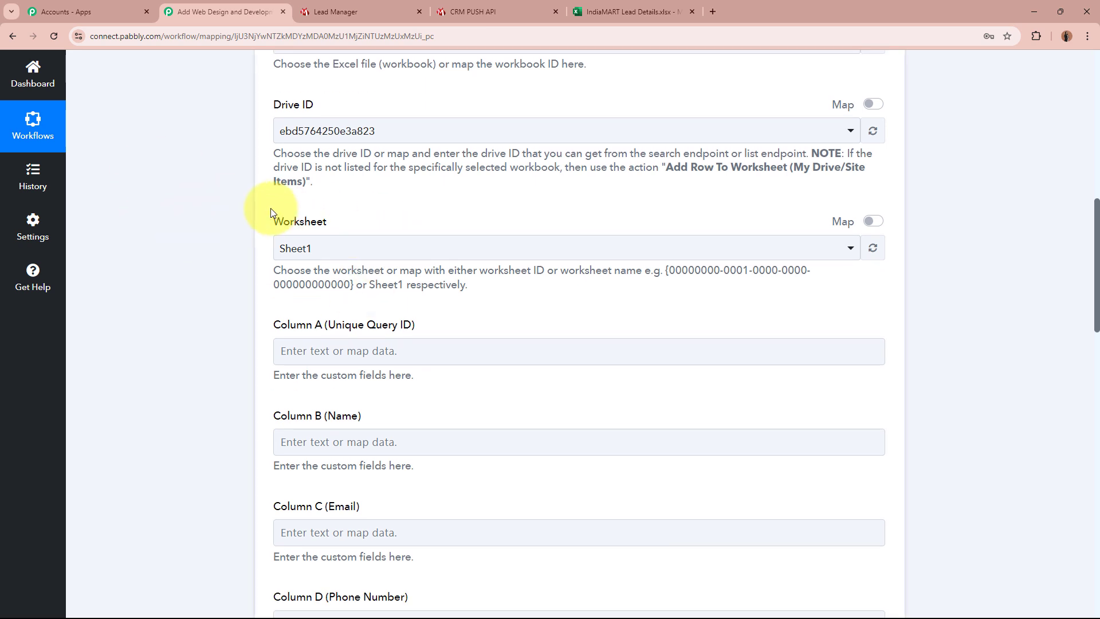
Step: Choose Sheet1 as the target worksheet
click(630, 11)
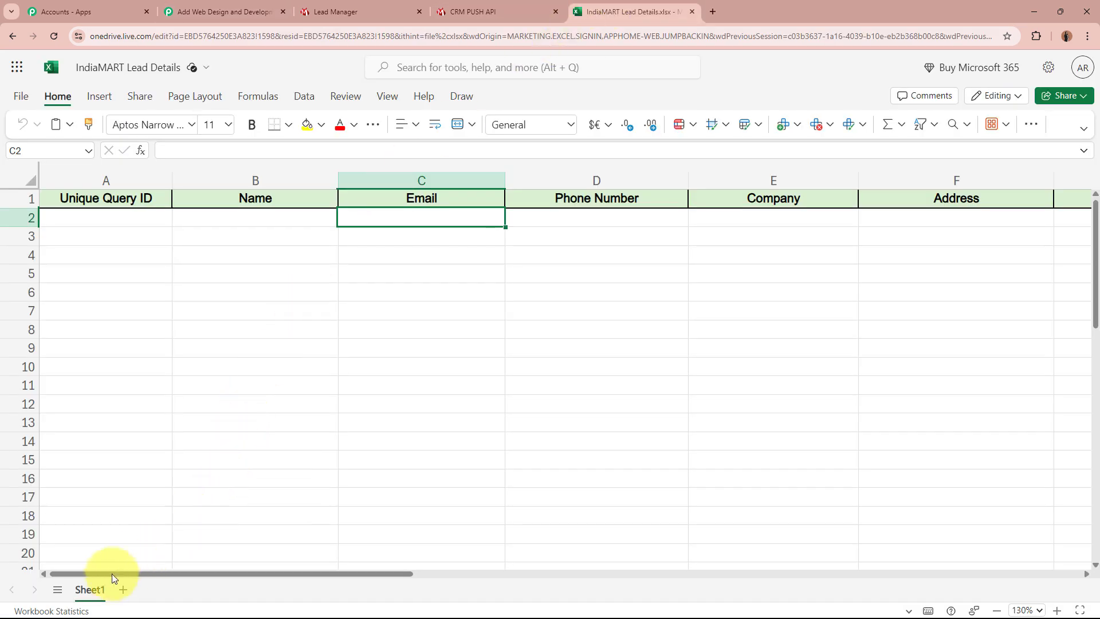
click(229, 5)
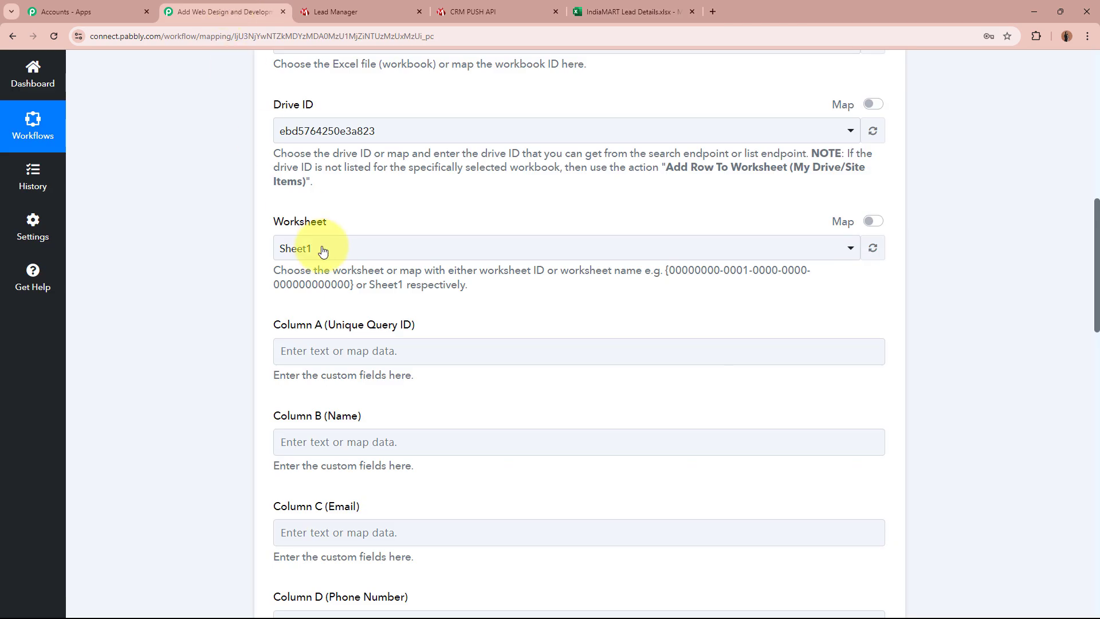
click(364, 256)
click(369, 314)
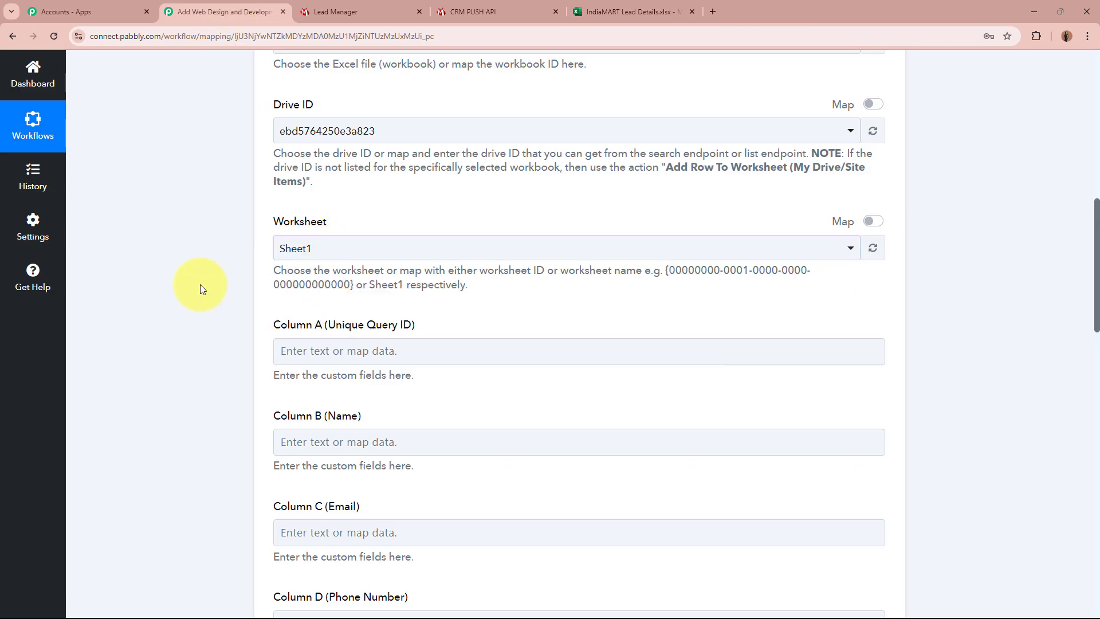
Step: Compare the Column A–F mapping fields with the spreadsheet headers, starting with Unique Query ID
scroll(201, 289, down, 3)
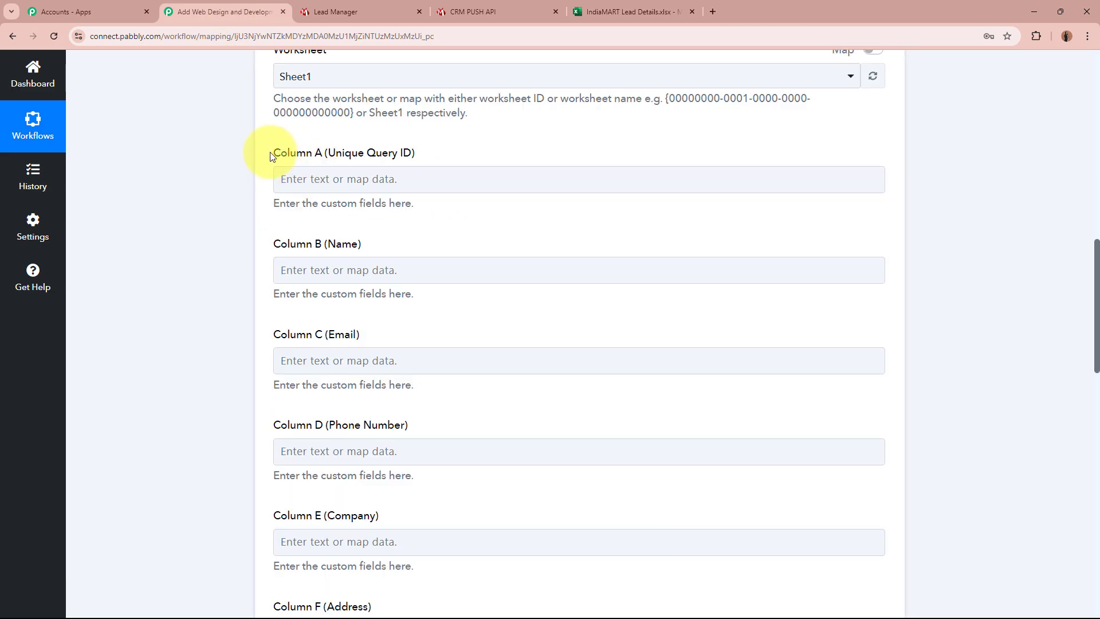
drag(270, 153, 451, 151)
triple_click(349, 249)
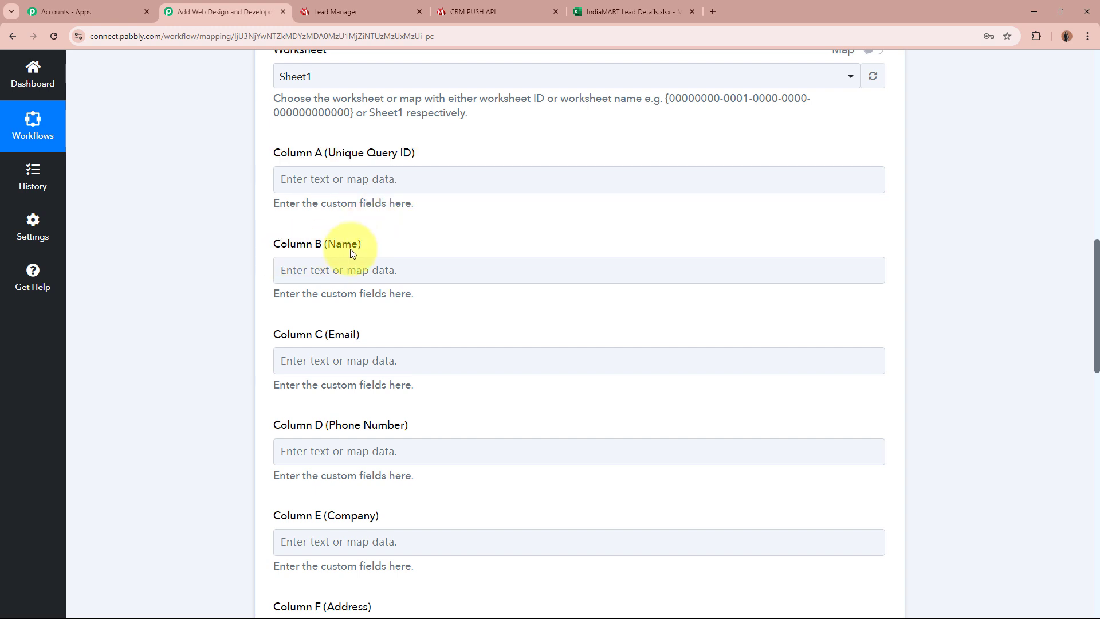
triple_click(297, 337)
drag(280, 425, 411, 433)
scroll(249, 415, down, 7)
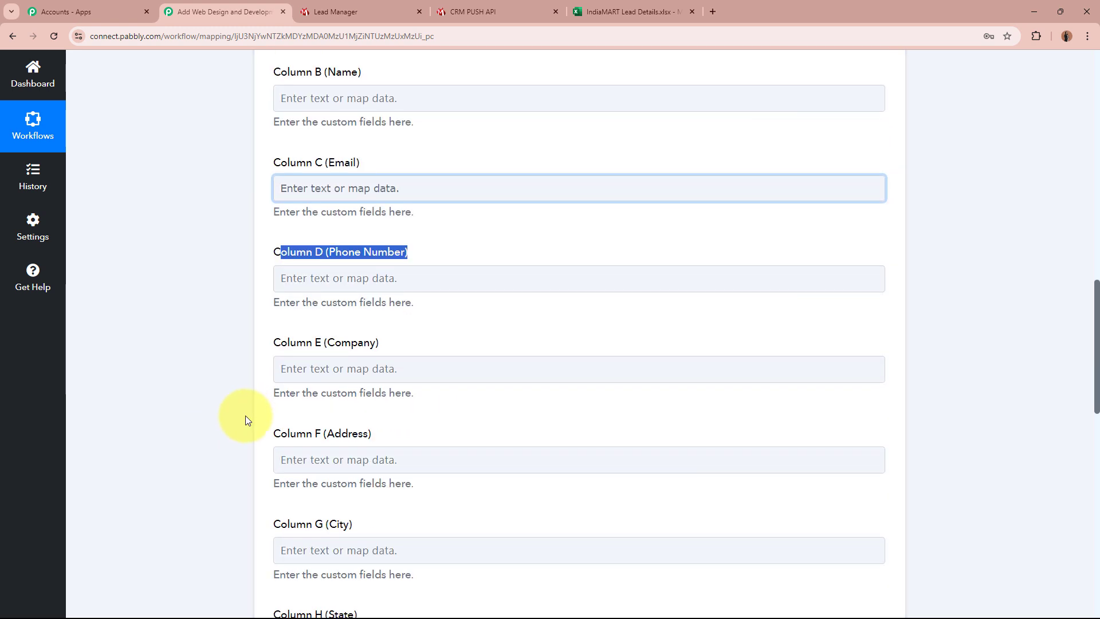
scroll(239, 411, down, 5)
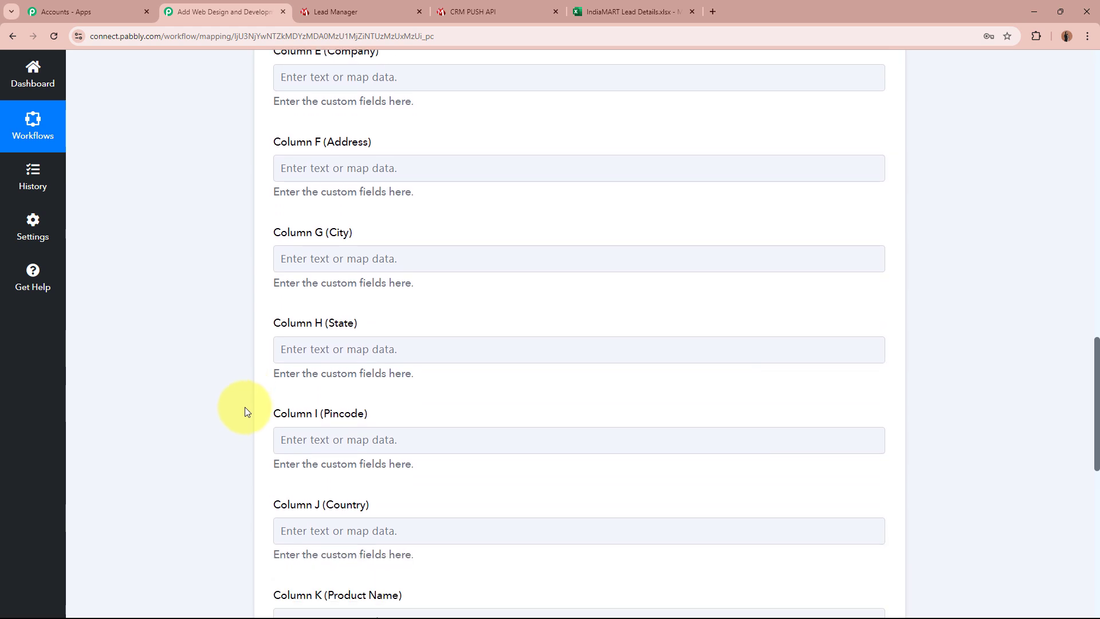
scroll(237, 410, up, 12)
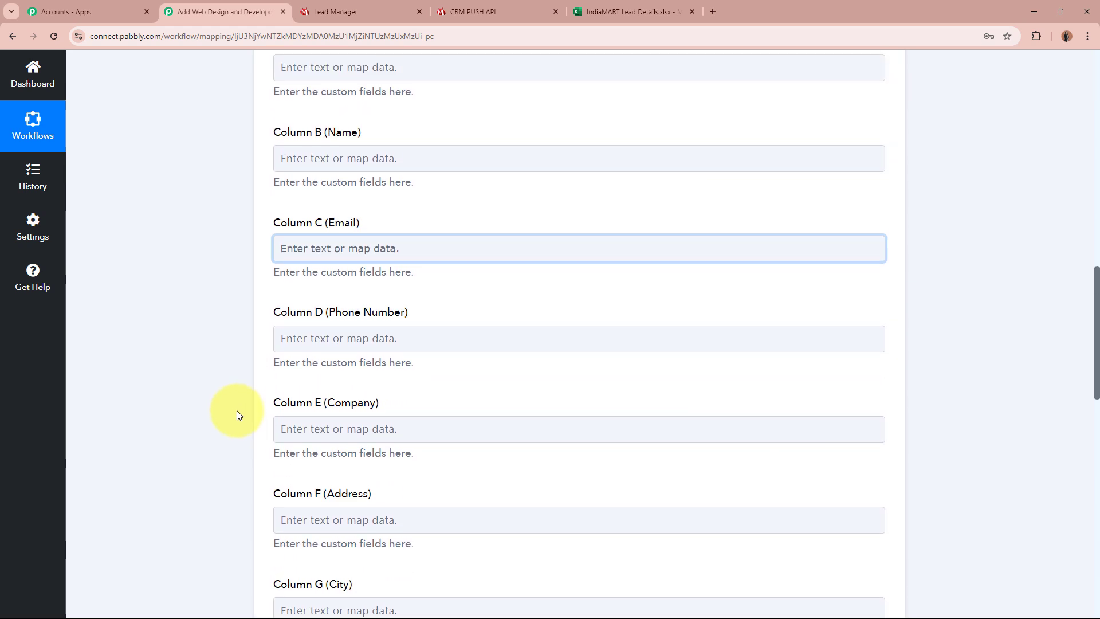
click(630, 12)
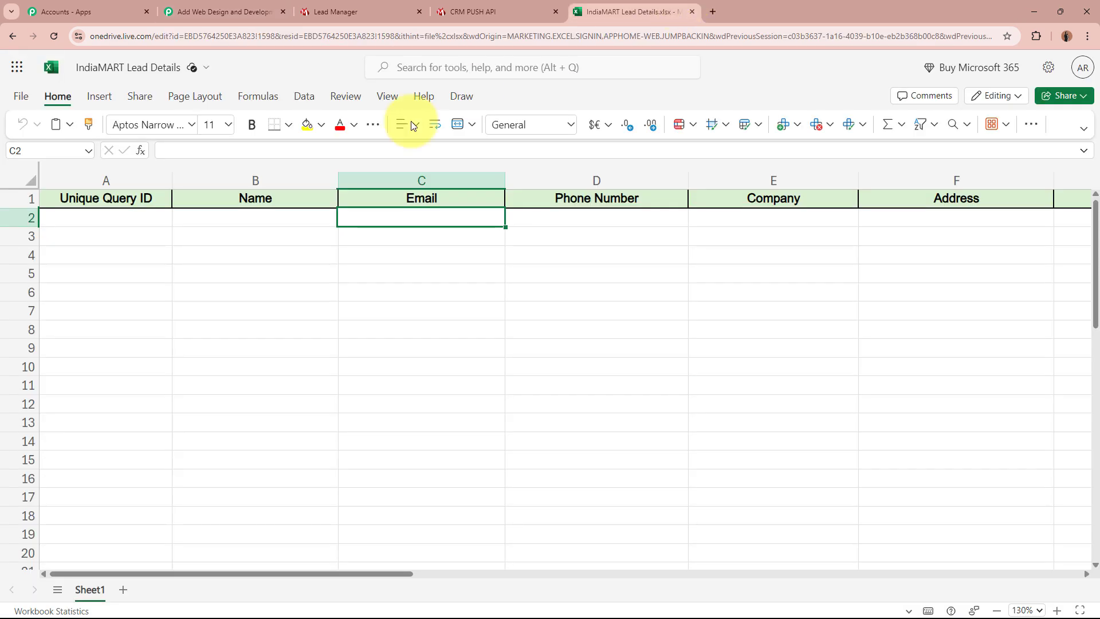
click(131, 201)
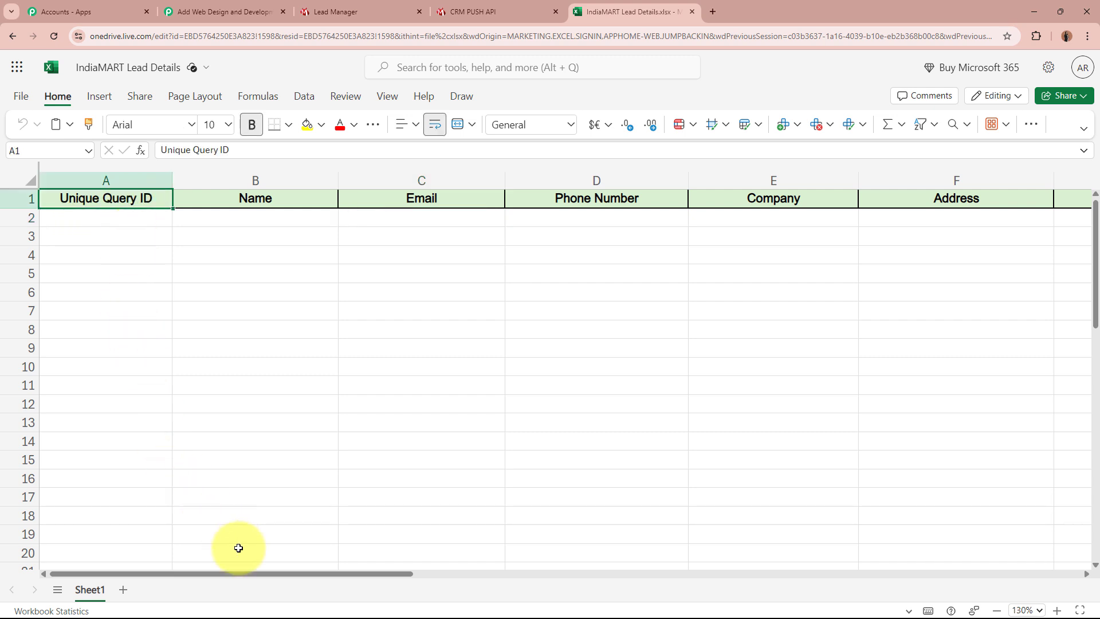
drag(253, 575, 124, 555)
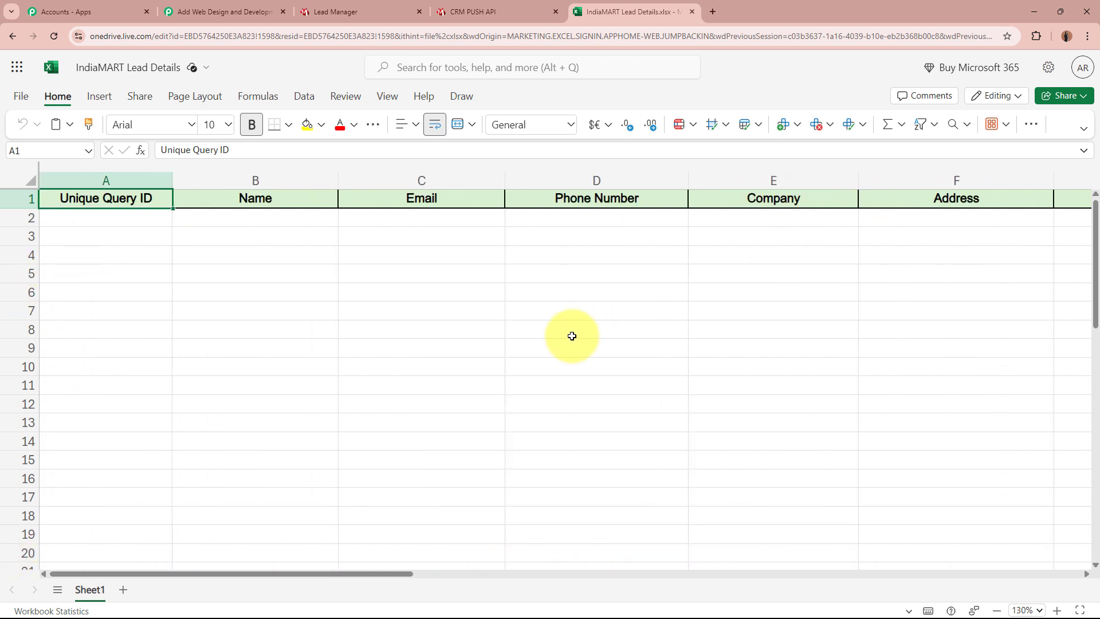
click(232, 12)
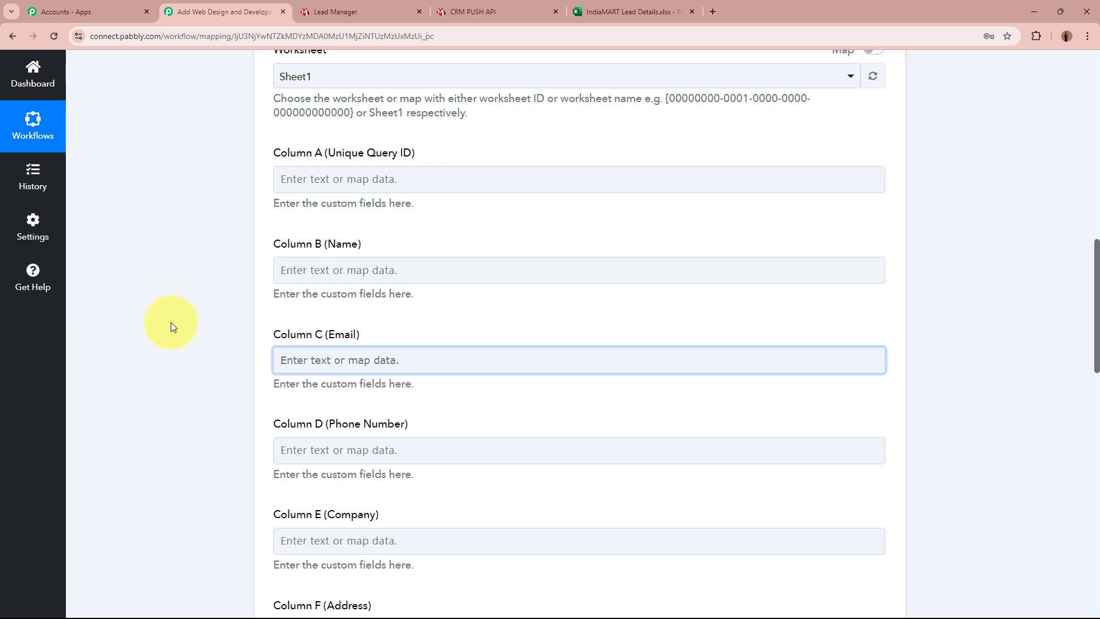
Step: Map the lead's unique query ID from IndiaMART New Leads into Column A
click(329, 181)
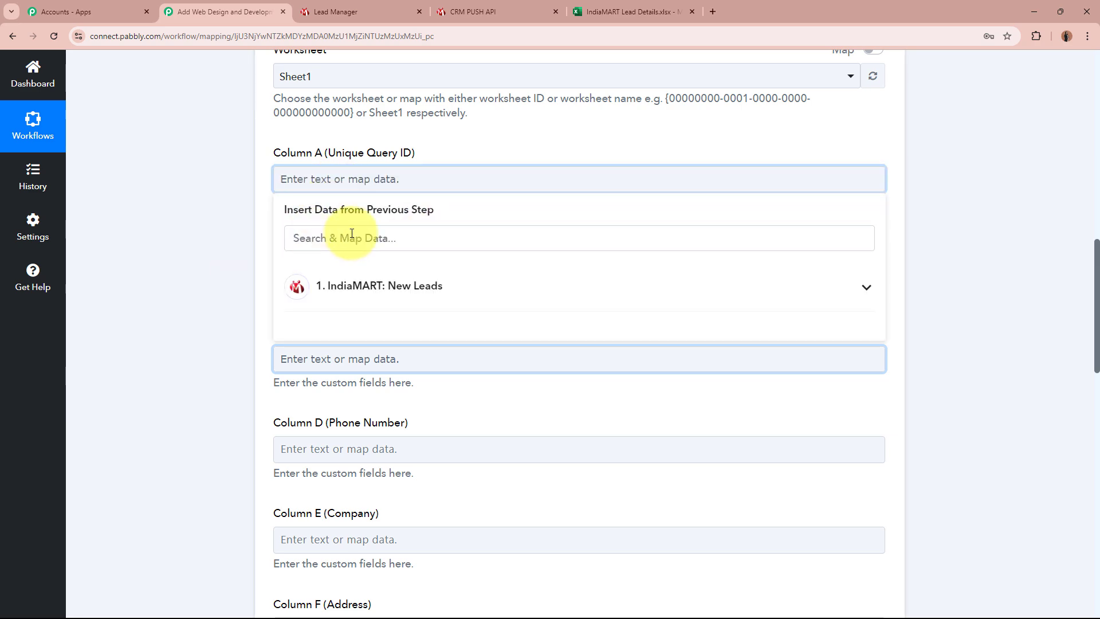
scroll(190, 262, up, 5)
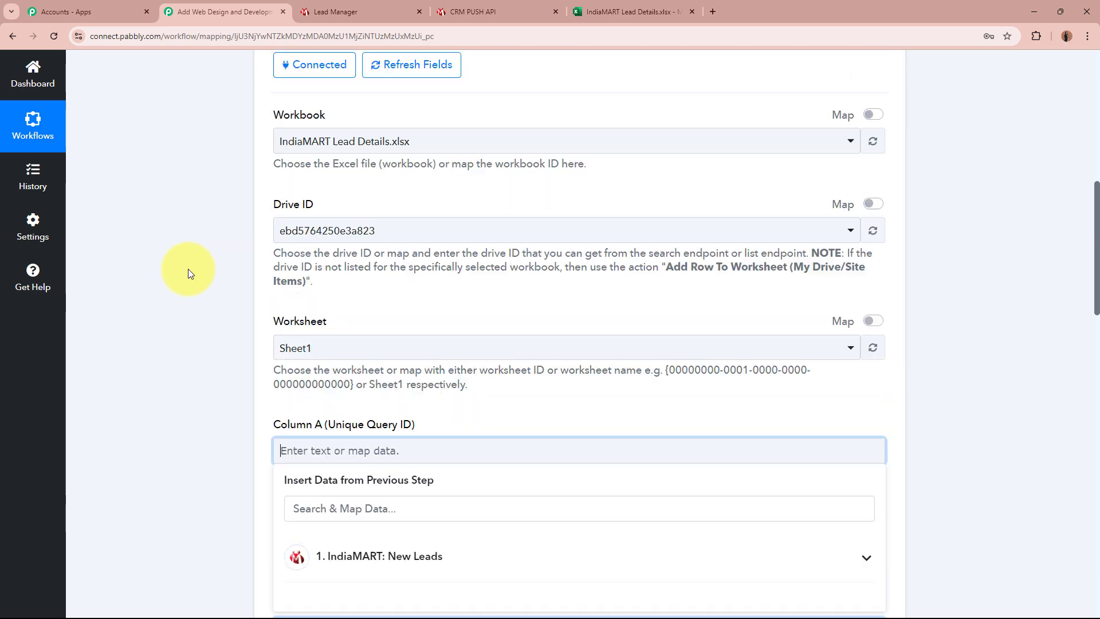
scroll(182, 286, up, 8)
scroll(176, 302, down, 10)
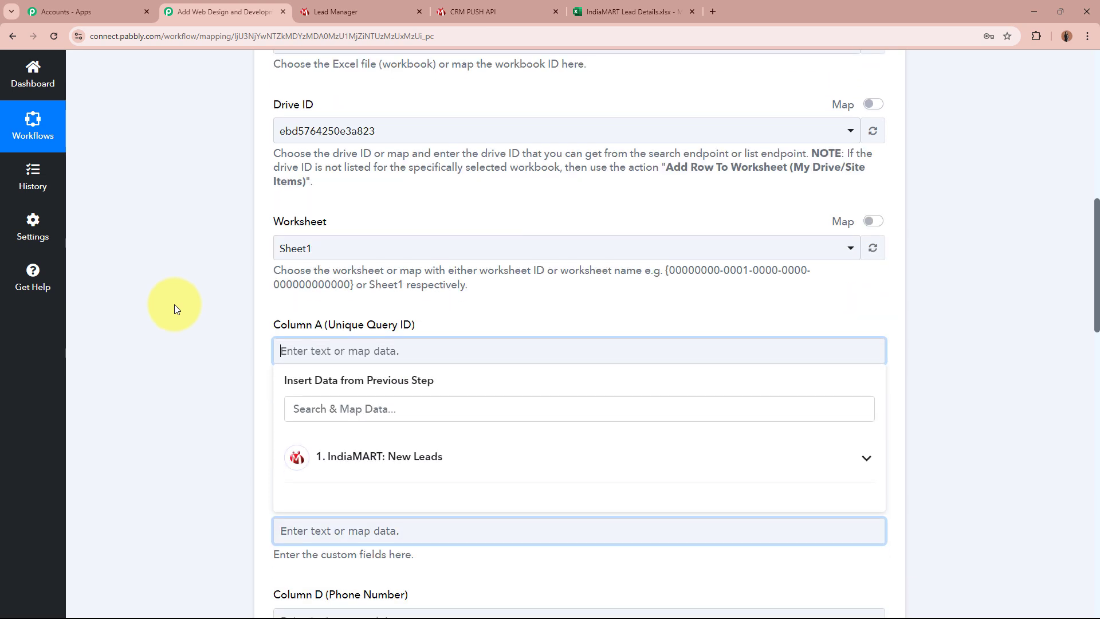
scroll(174, 305, down, 2)
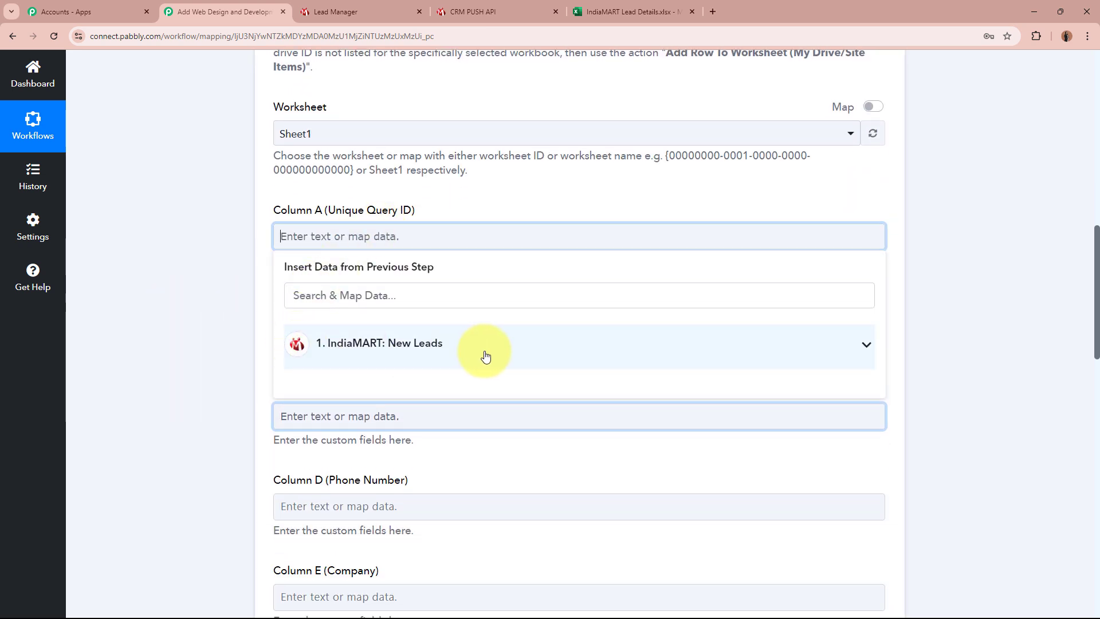
click(431, 352)
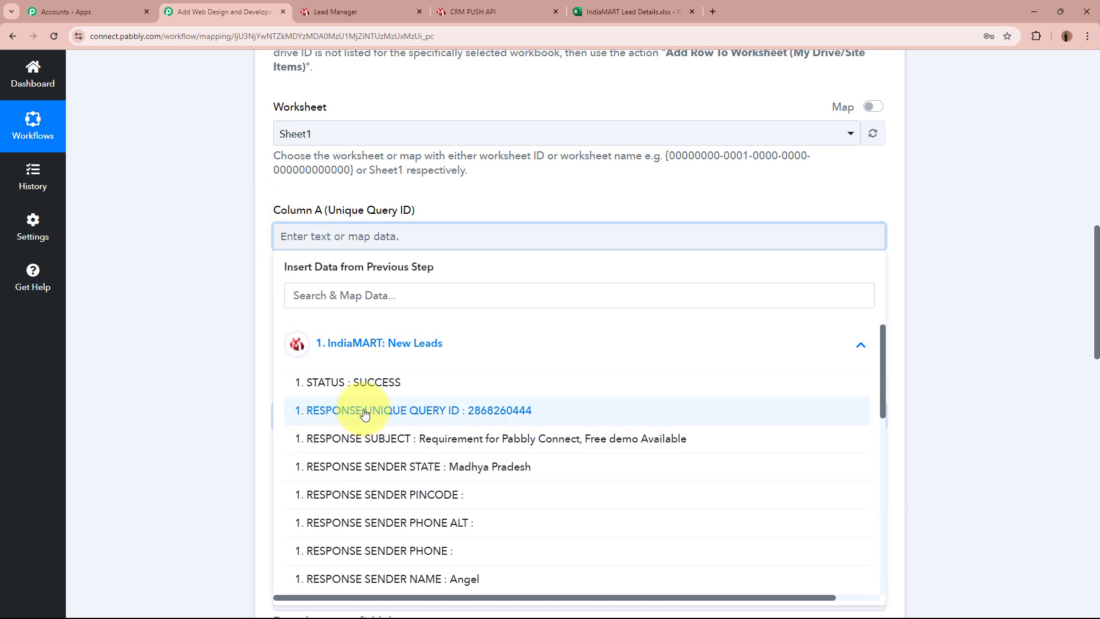
click(592, 412)
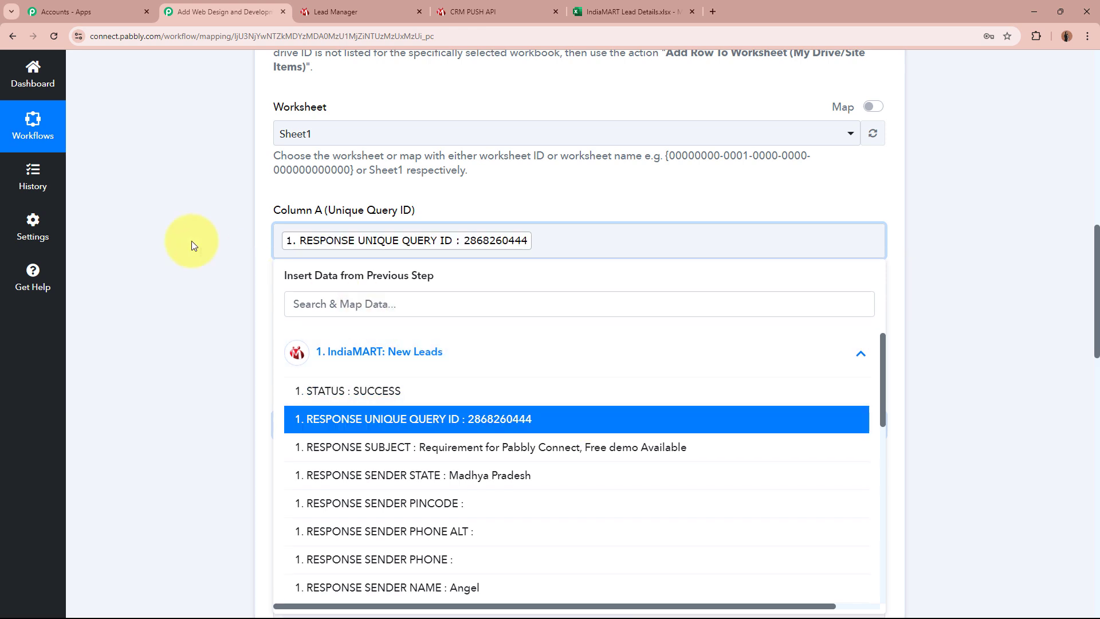
click(181, 256)
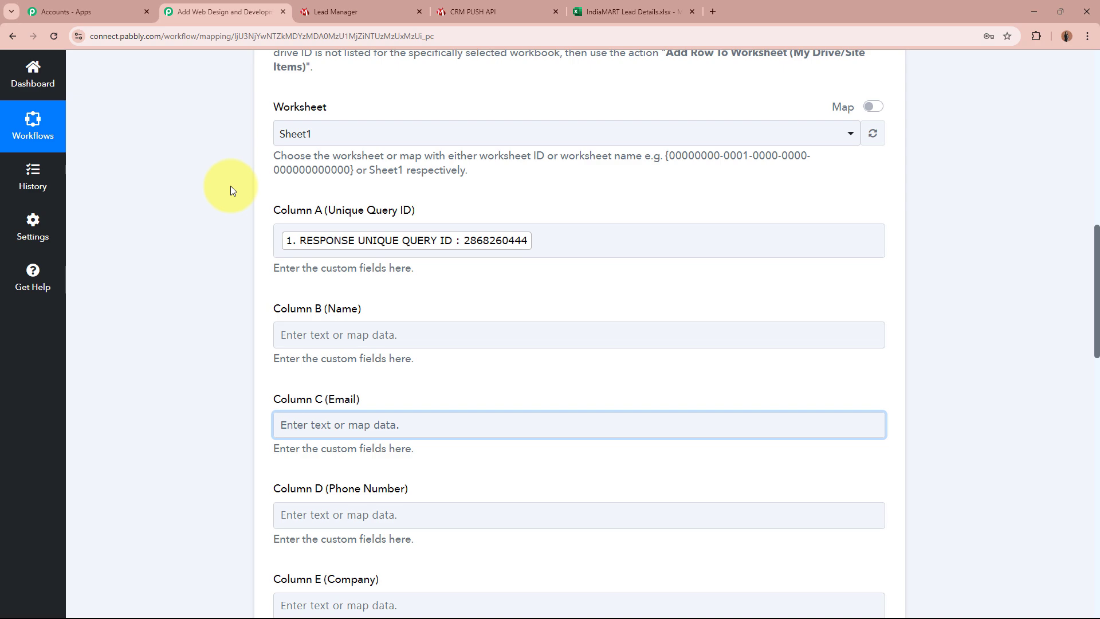
Step: Map the sender's name into Column B and email into Column C
scroll(230, 187, up, 10)
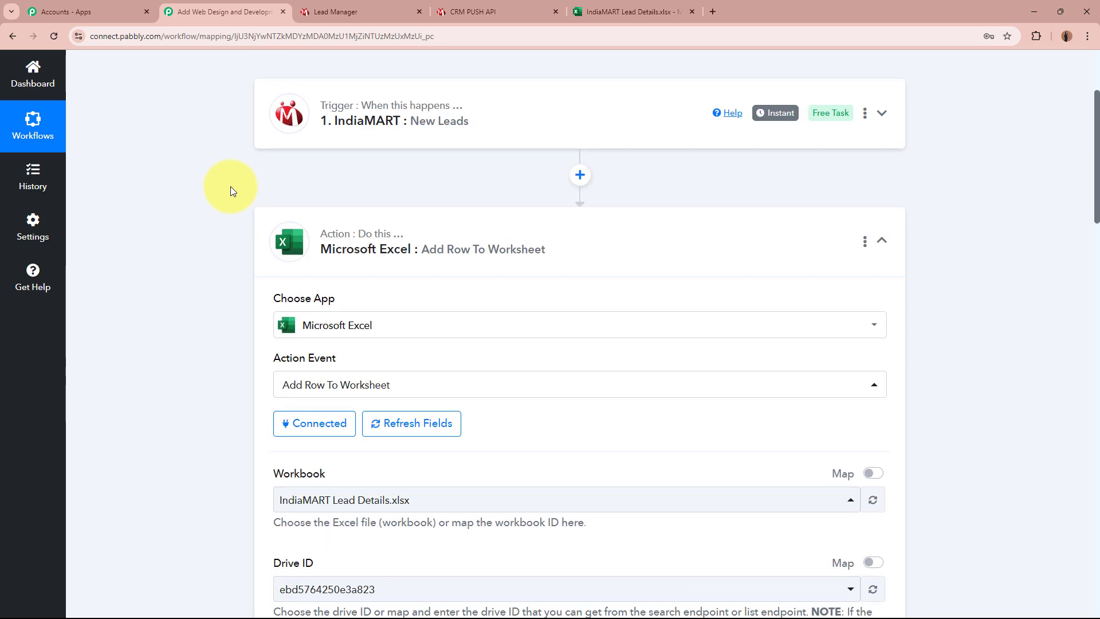
scroll(230, 187, down, 7)
scroll(230, 187, down, 5)
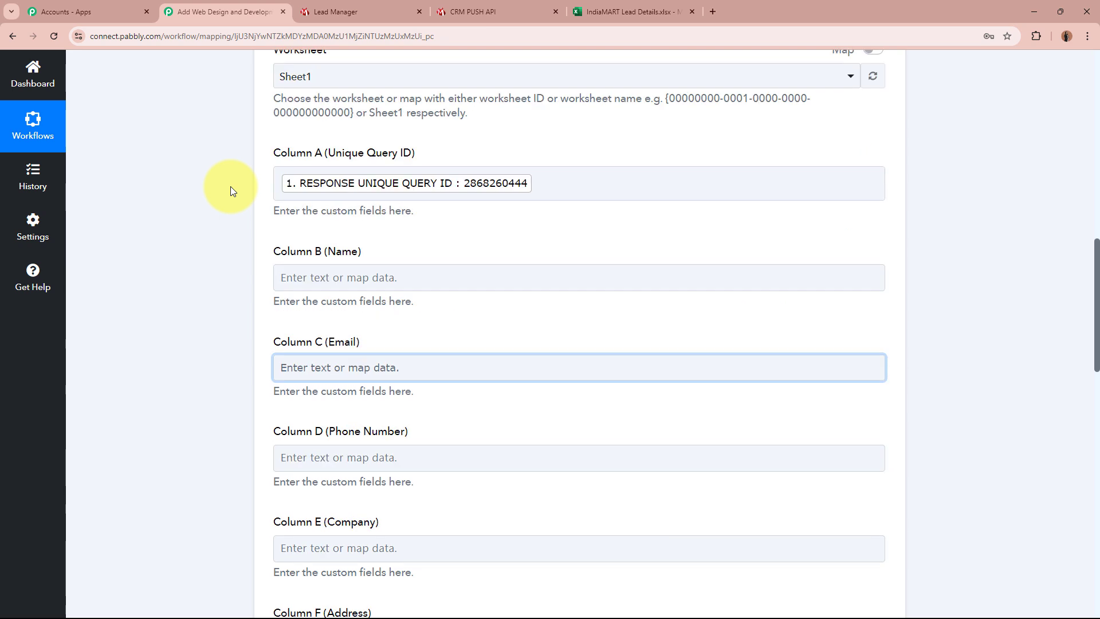
click(319, 277)
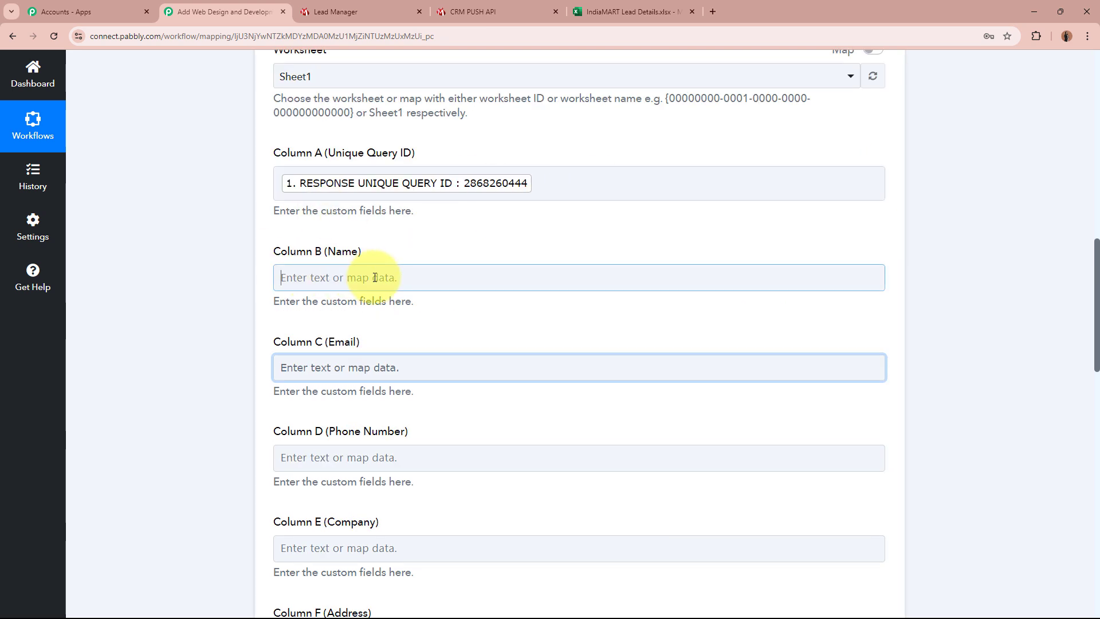
click(425, 380)
scroll(457, 458, up, 1)
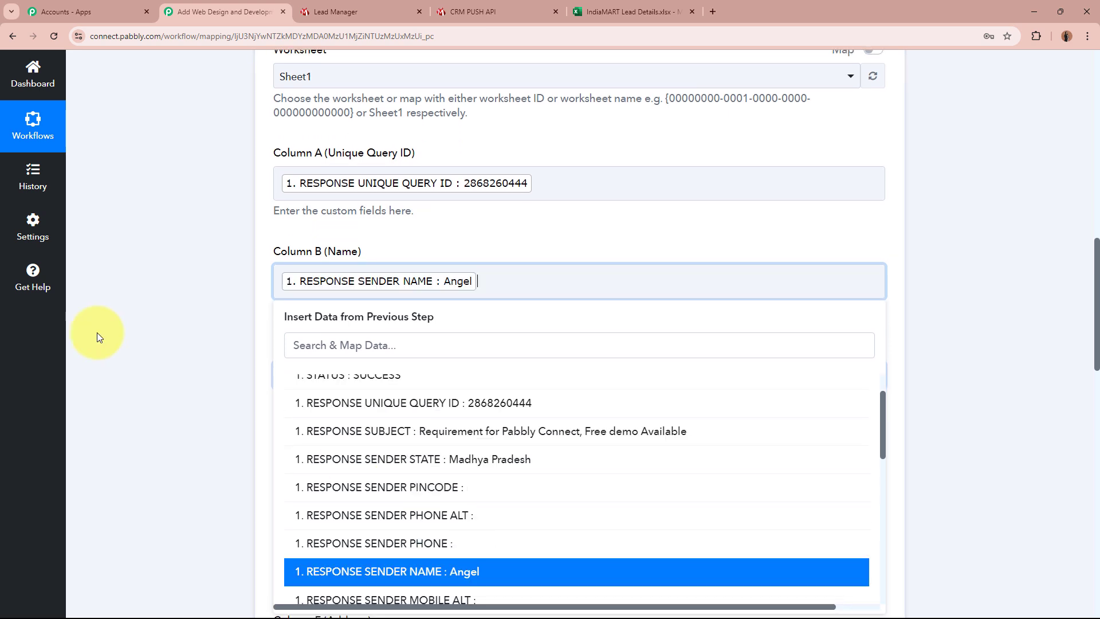
key(Tab)
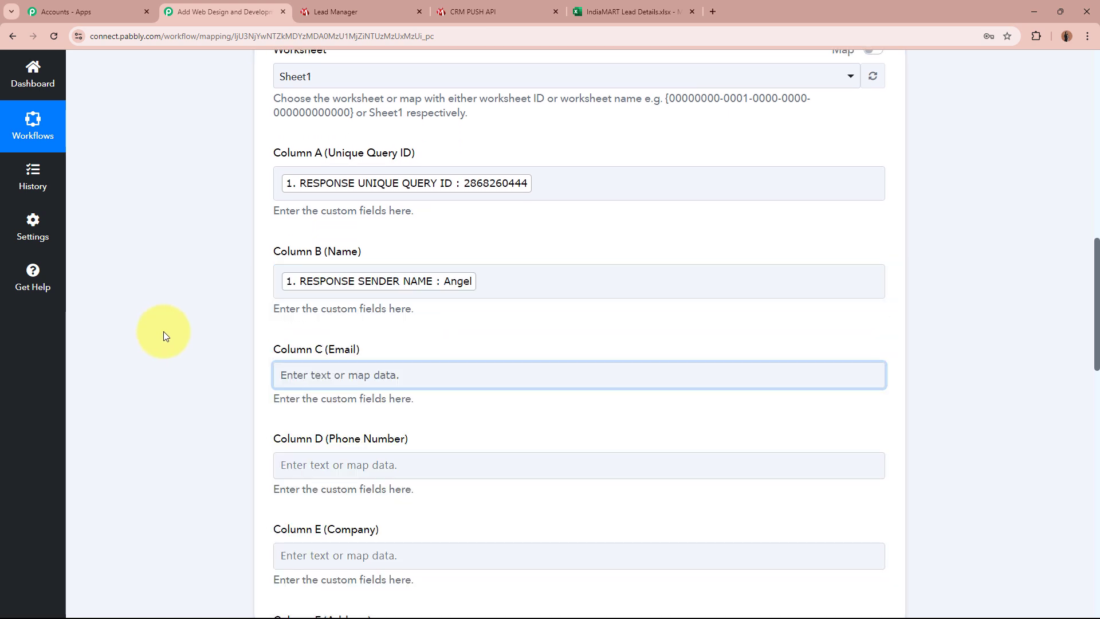
scroll(388, 256, down, 2)
click(389, 255)
click(403, 327)
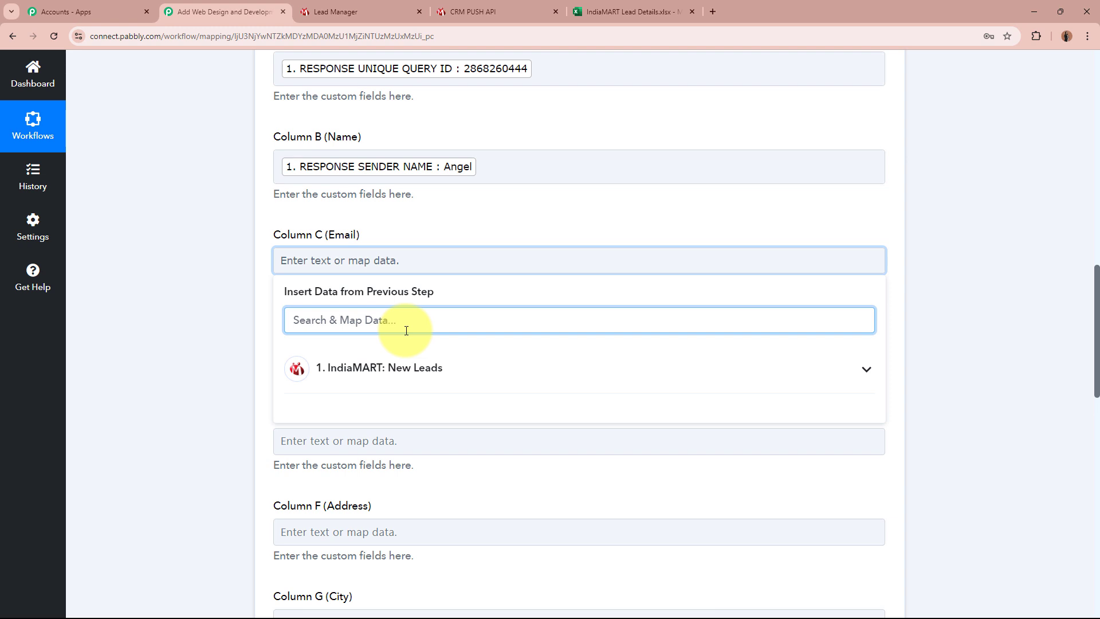
text(email)
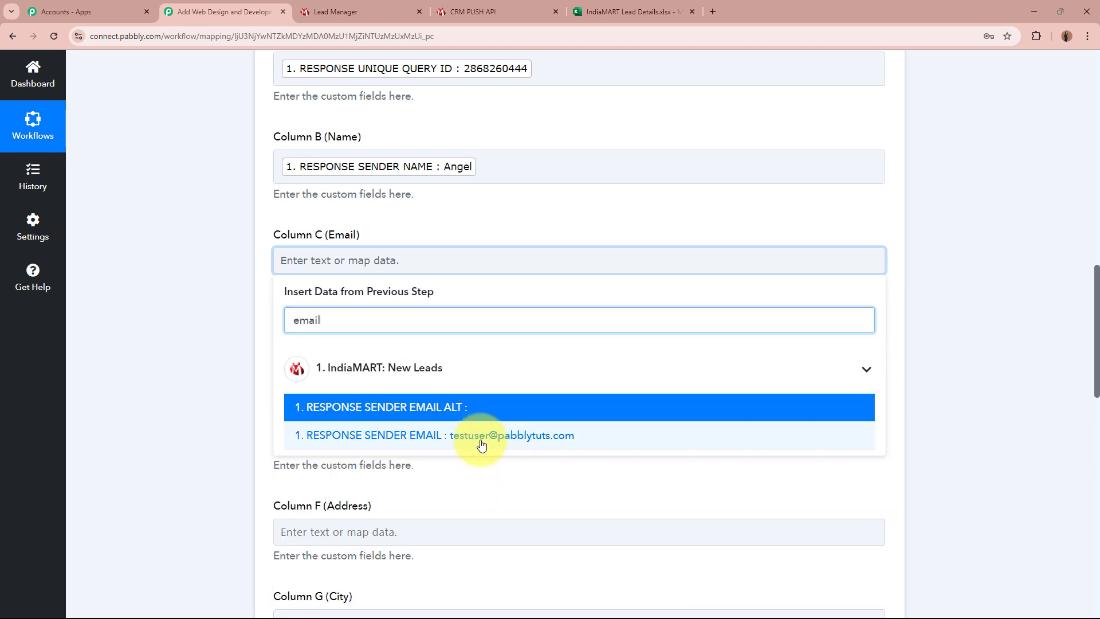
click(479, 434)
click(184, 340)
Step: Map the sender's mobile number into Column D and company into Column E
scroll(184, 339, down, 3)
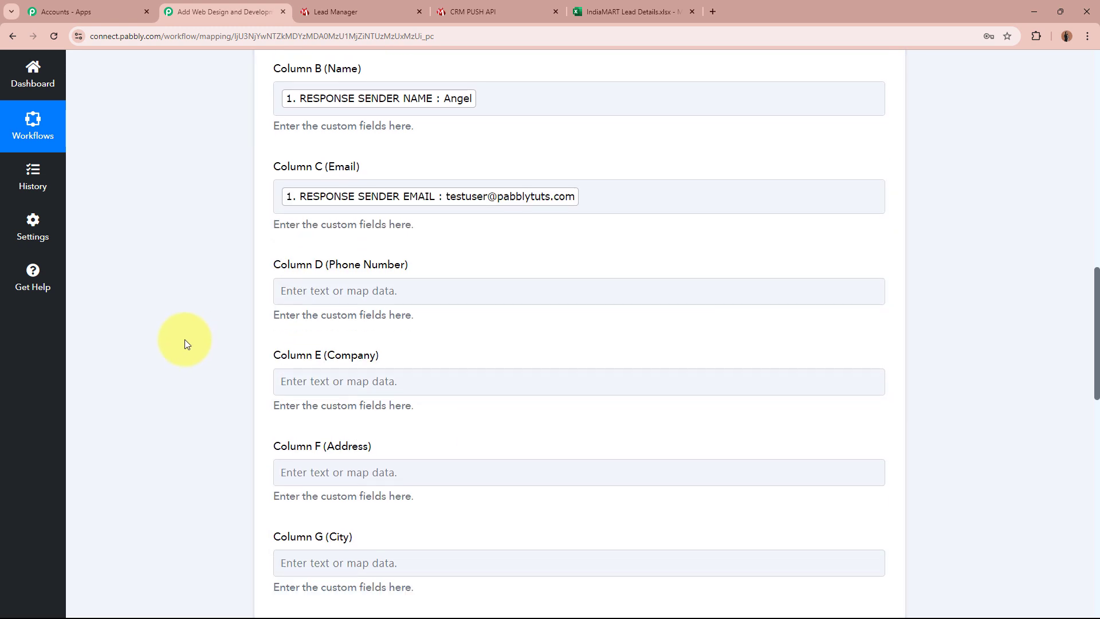
click(385, 188)
click(379, 238)
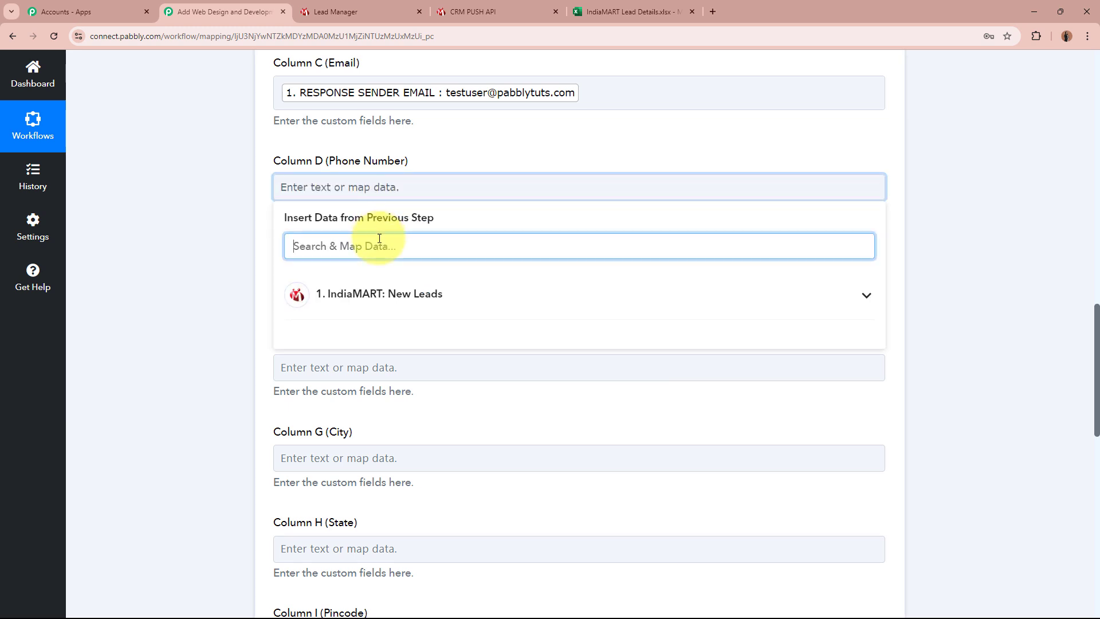
text(Mob)
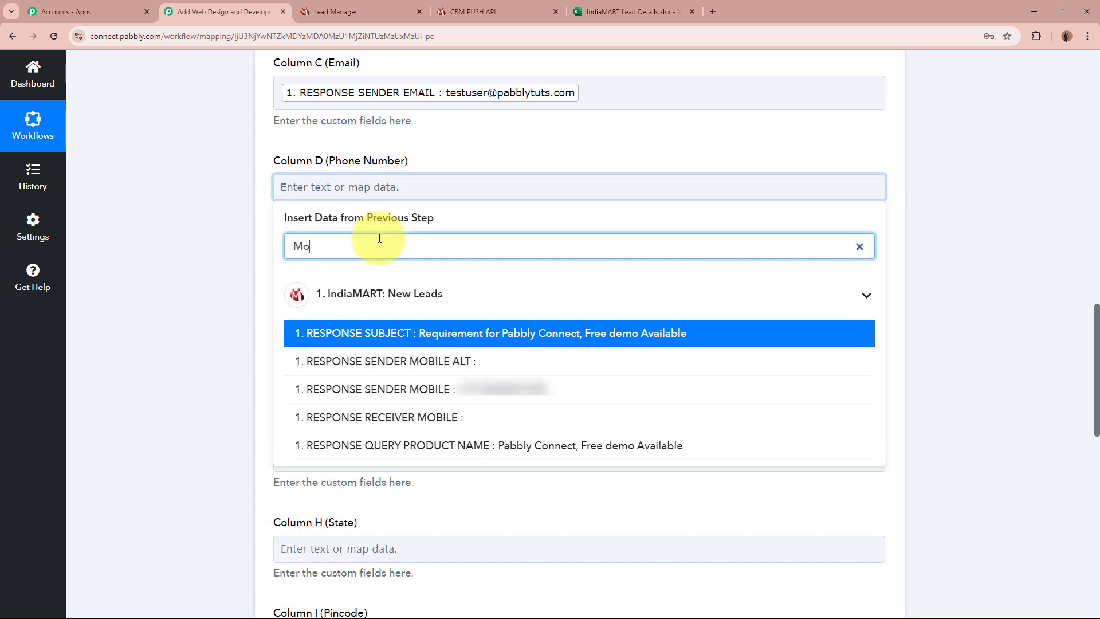
click(379, 371)
click(195, 253)
scroll(195, 252, down, 3)
click(344, 113)
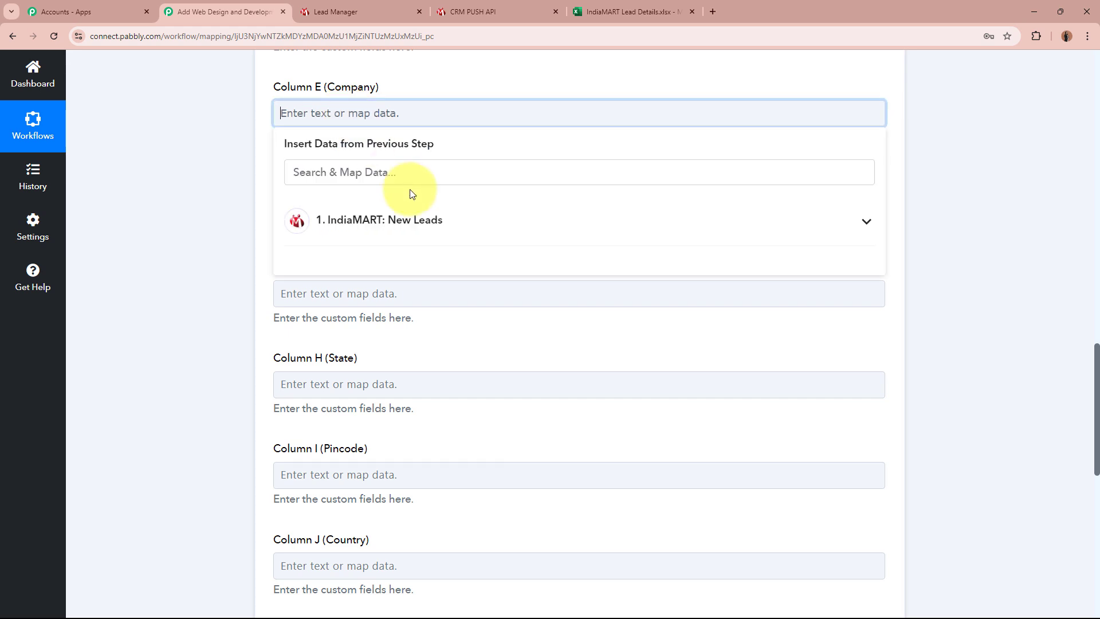
click(418, 174)
text(Co)
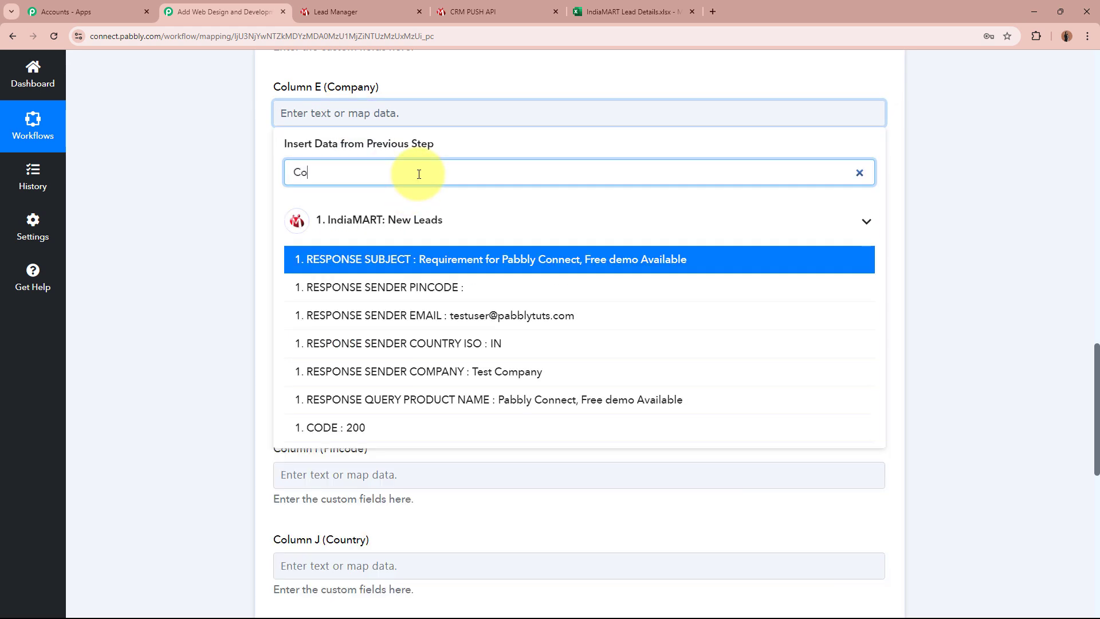
click(550, 372)
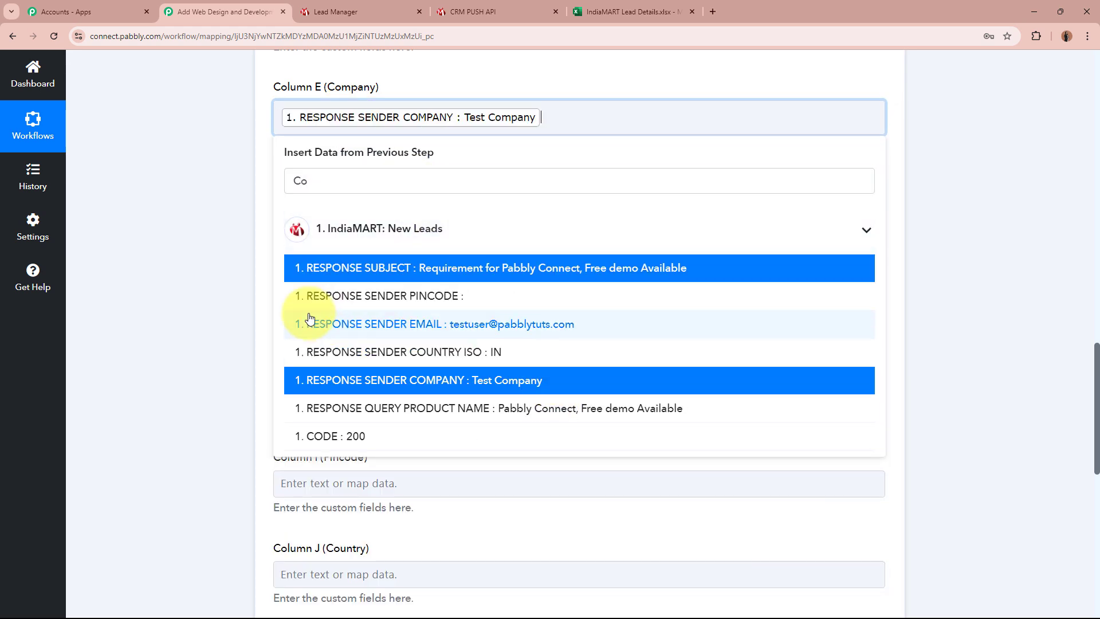
click(184, 294)
Step: Map the sender's address into Column F and city into Column G
scroll(362, 168, down, 1)
click(362, 166)
click(410, 215)
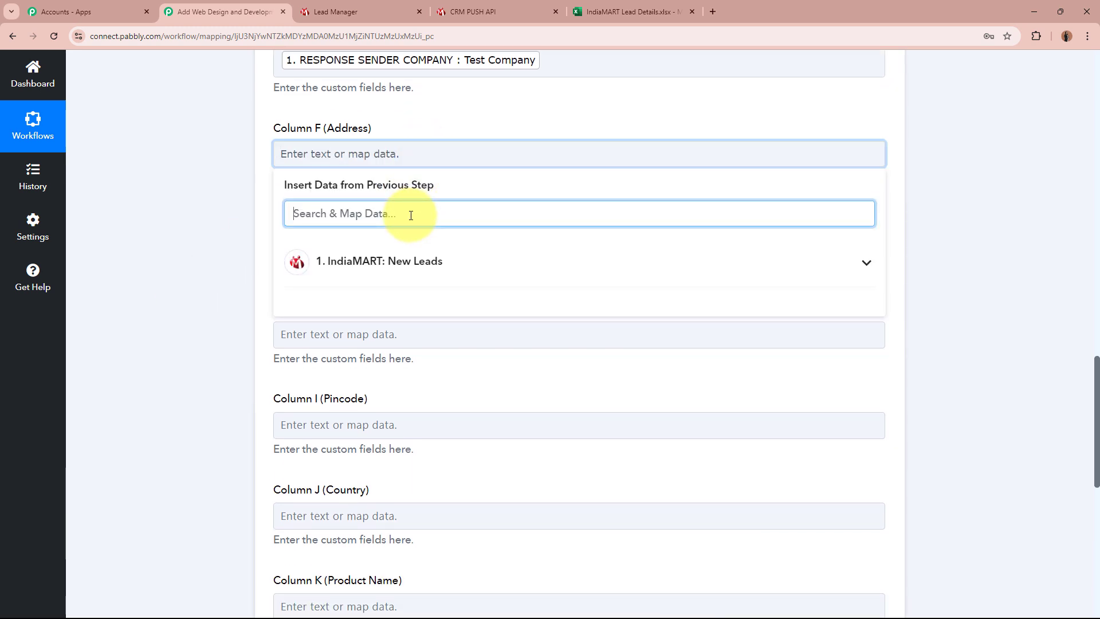
text(Addr)
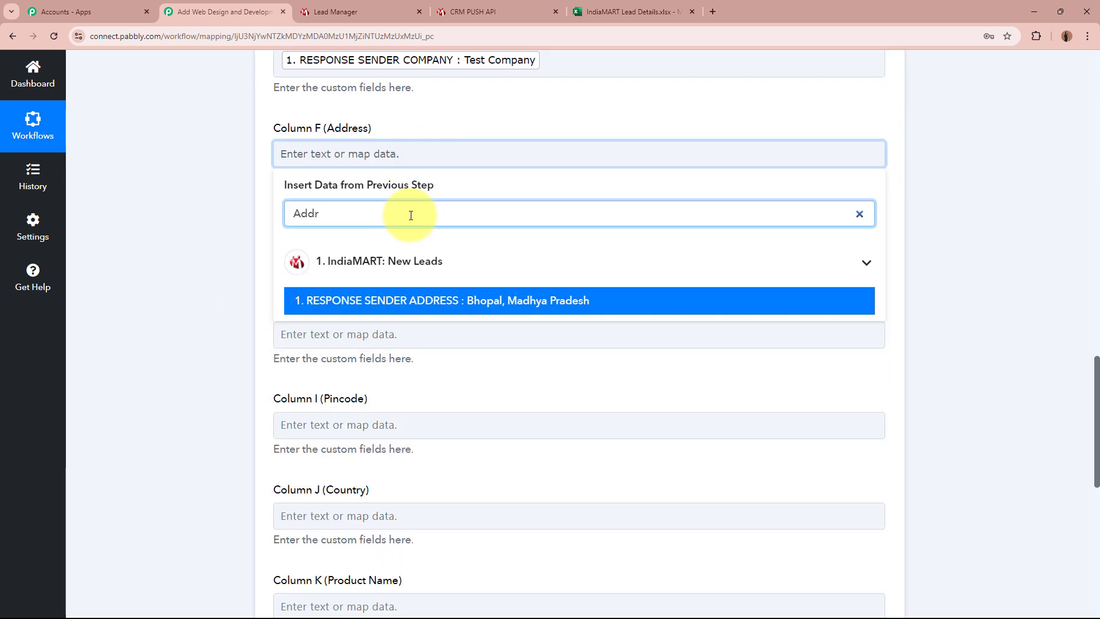
click(456, 293)
click(258, 283)
click(402, 246)
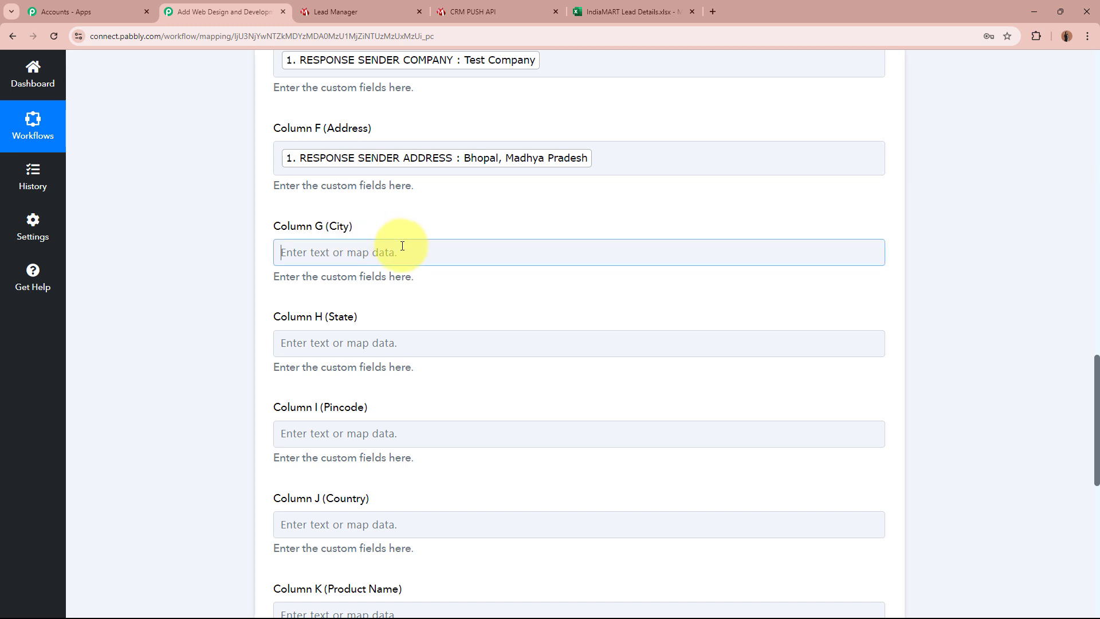
click(371, 309)
text(Cit)
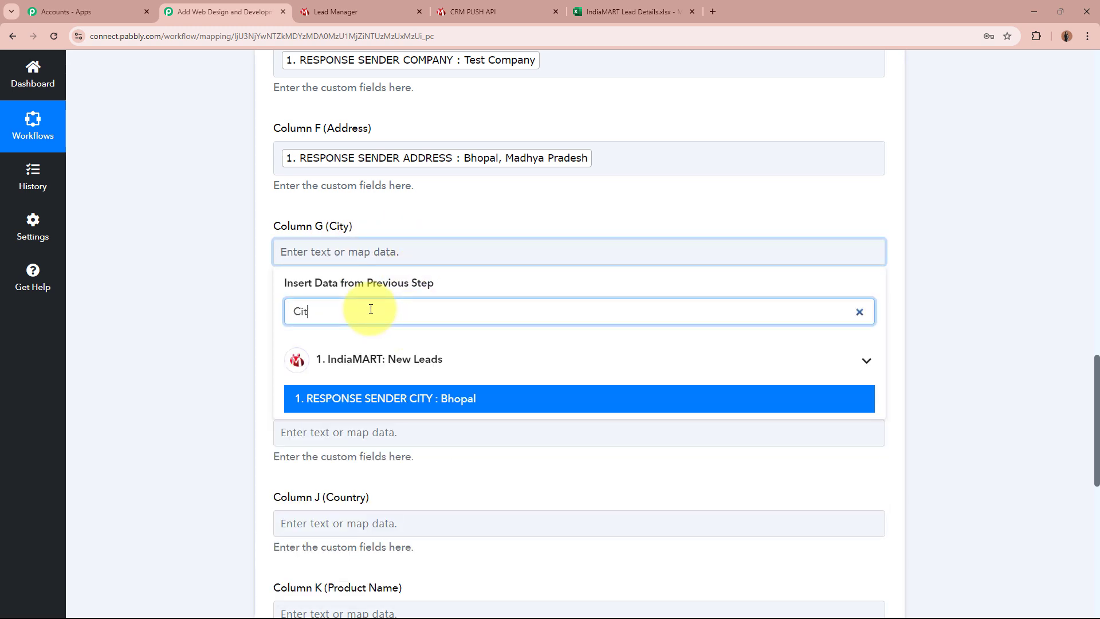
click(455, 399)
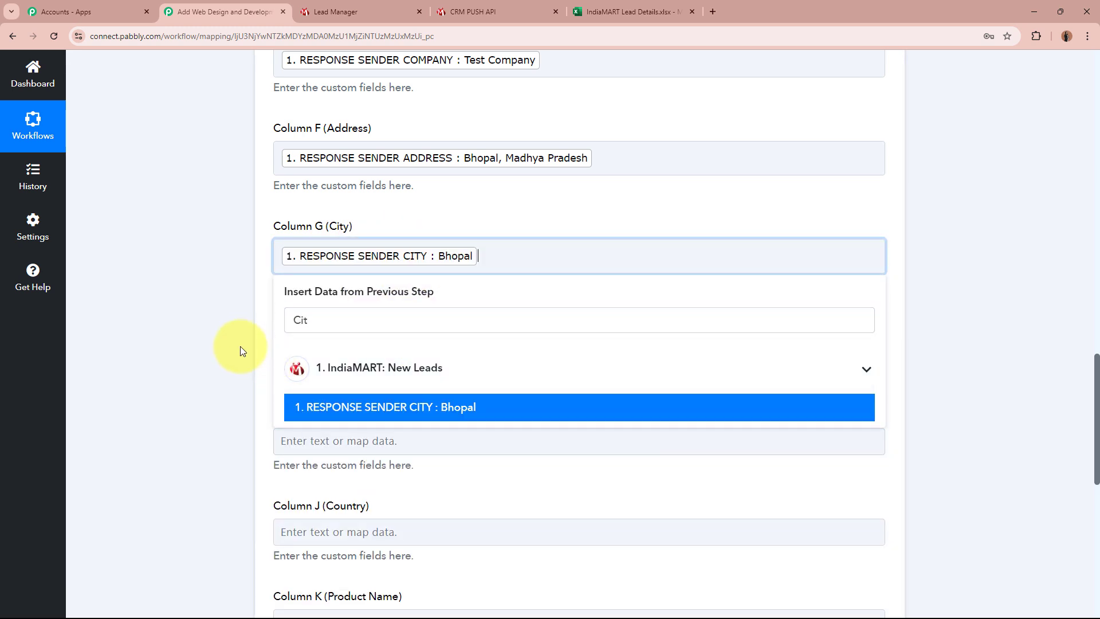
click(240, 348)
Step: Map the sender's state into Column H and pincode into Column I
scroll(272, 314, down, 2)
click(401, 233)
click(393, 291)
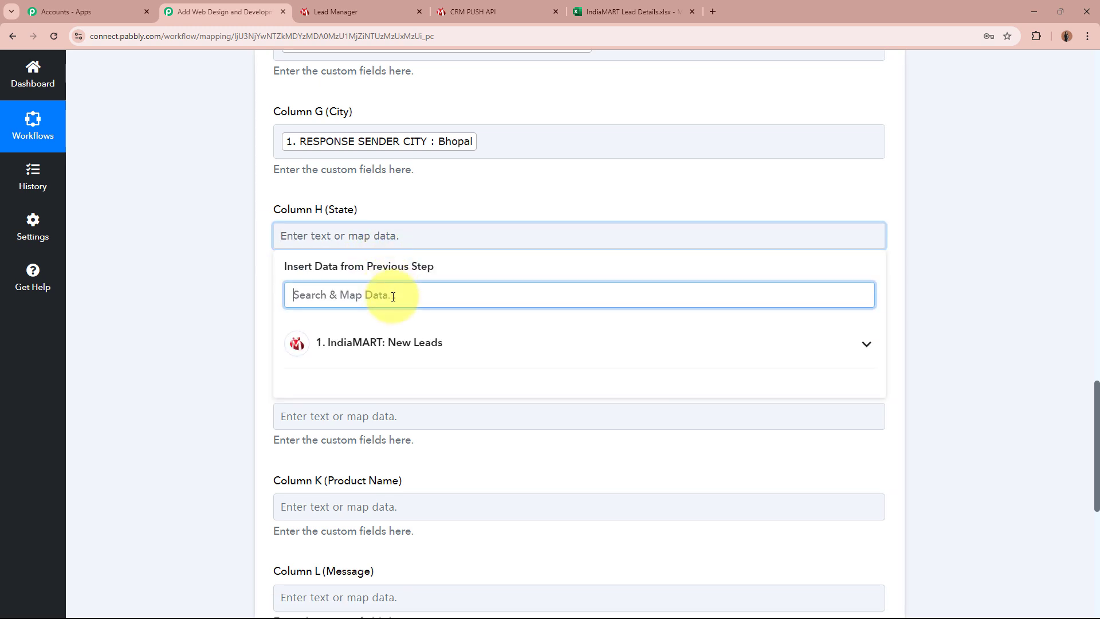
text(Sta)
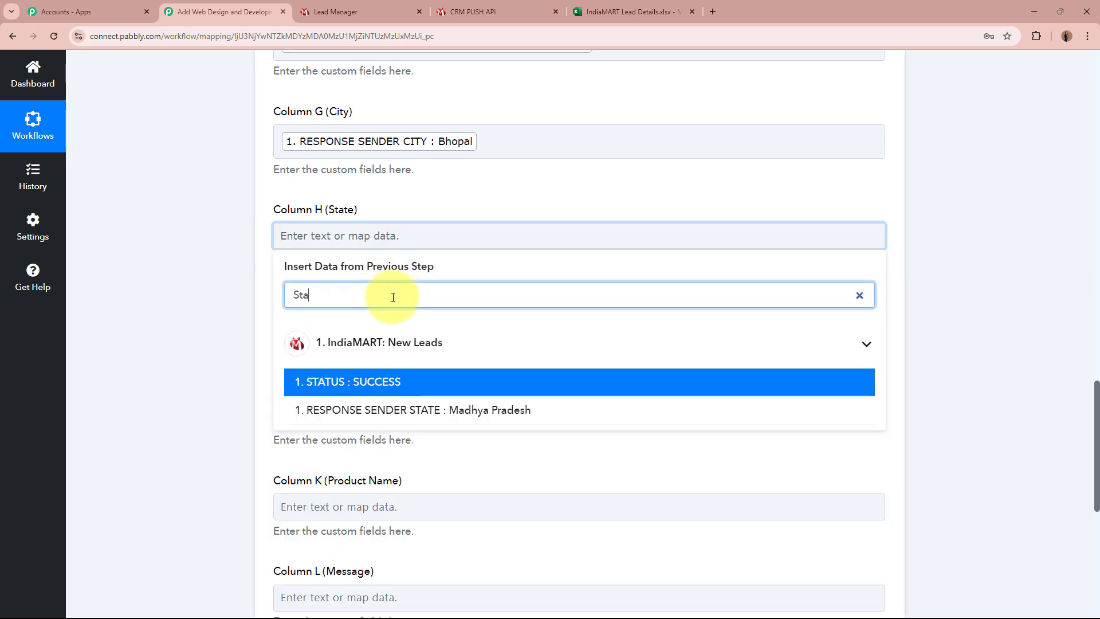
click(401, 410)
scroll(295, 270, down, 2)
click(385, 219)
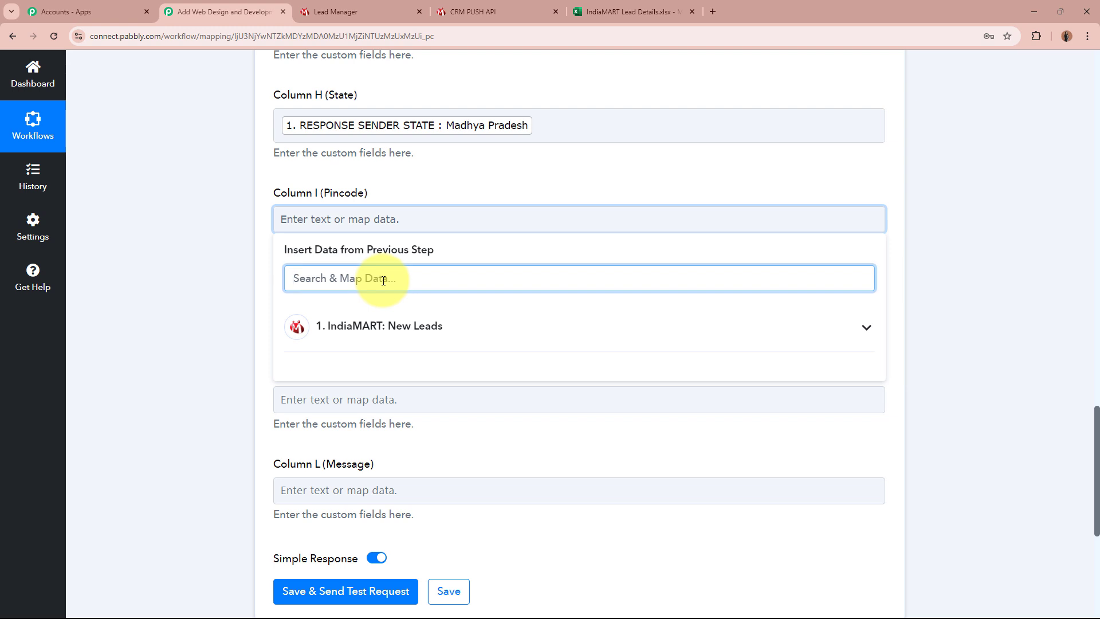
text(Pin)
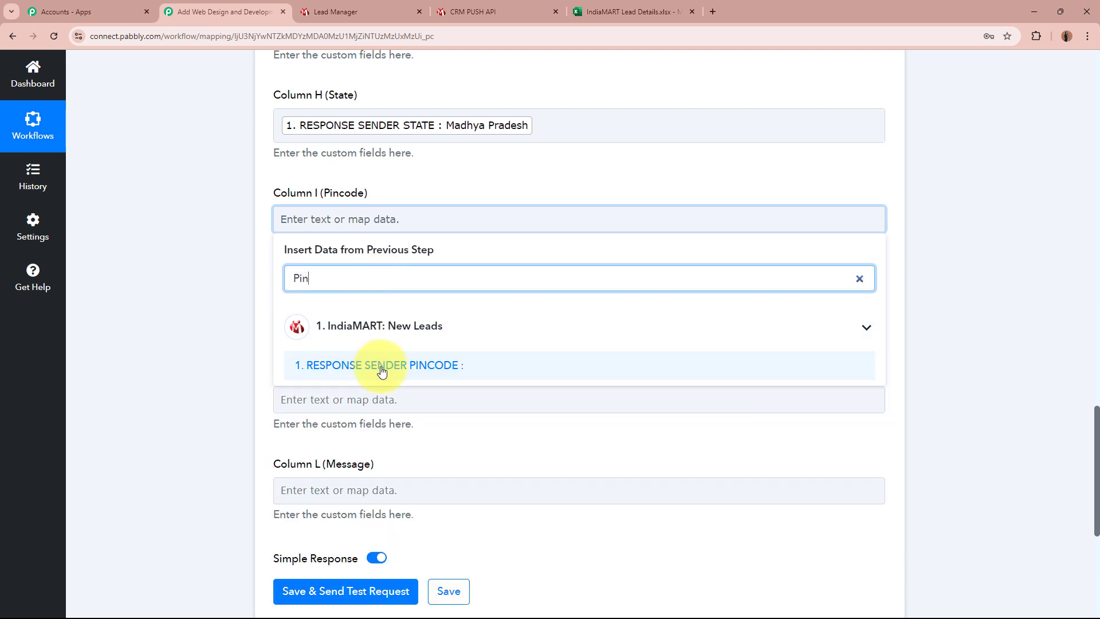
click(346, 370)
click(187, 301)
Step: Map the country code, product name and query message into Columns J, K and L
scroll(261, 252, down, 2)
click(295, 207)
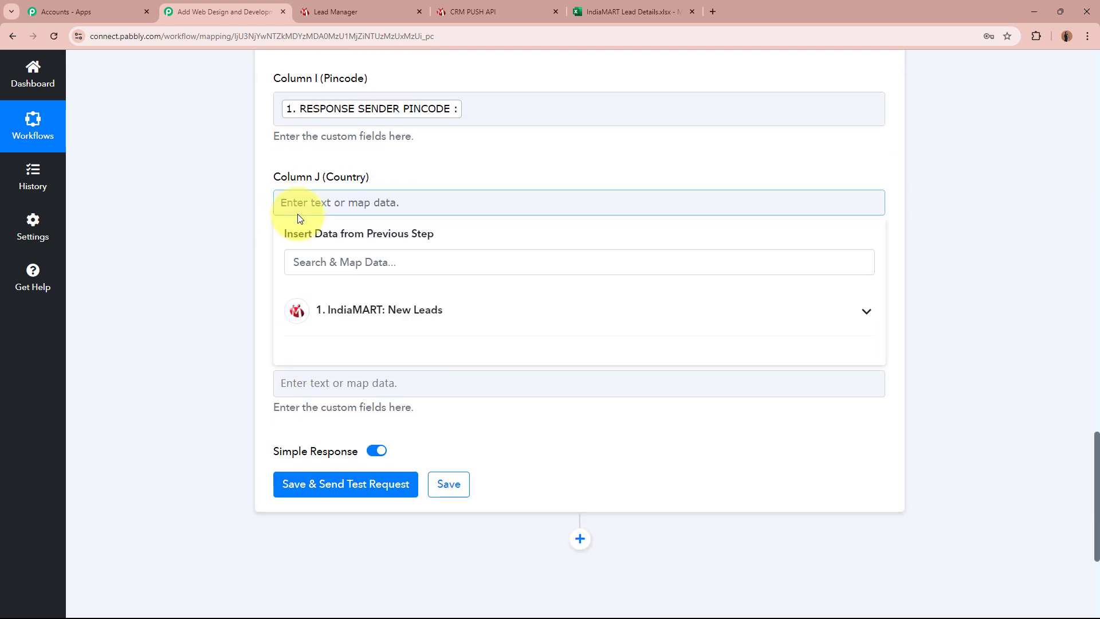
text(Co)
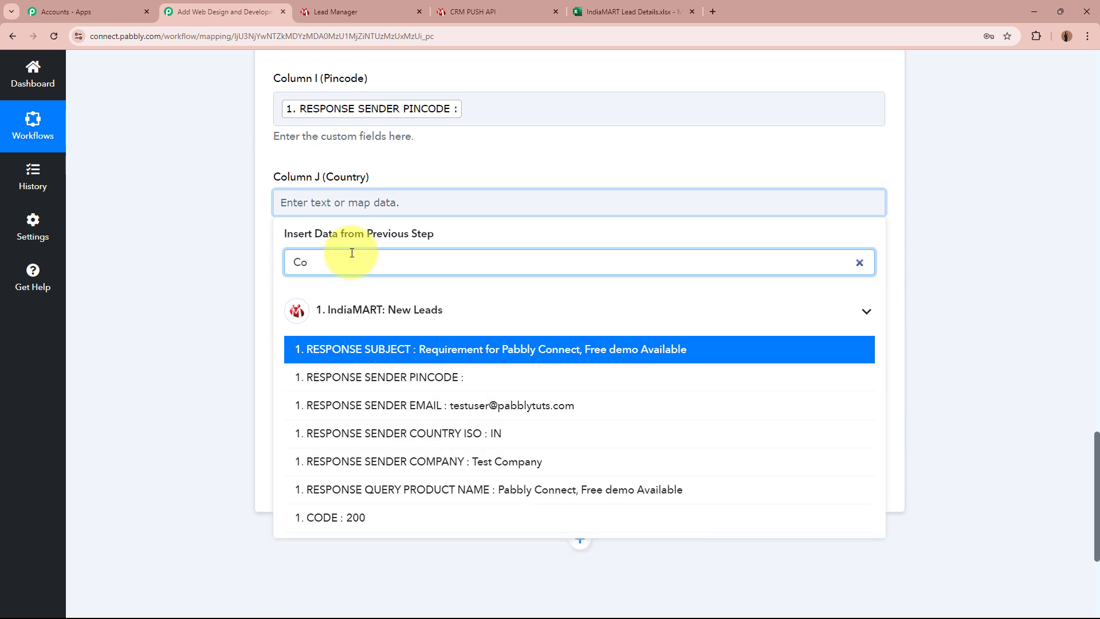
click(489, 436)
click(192, 339)
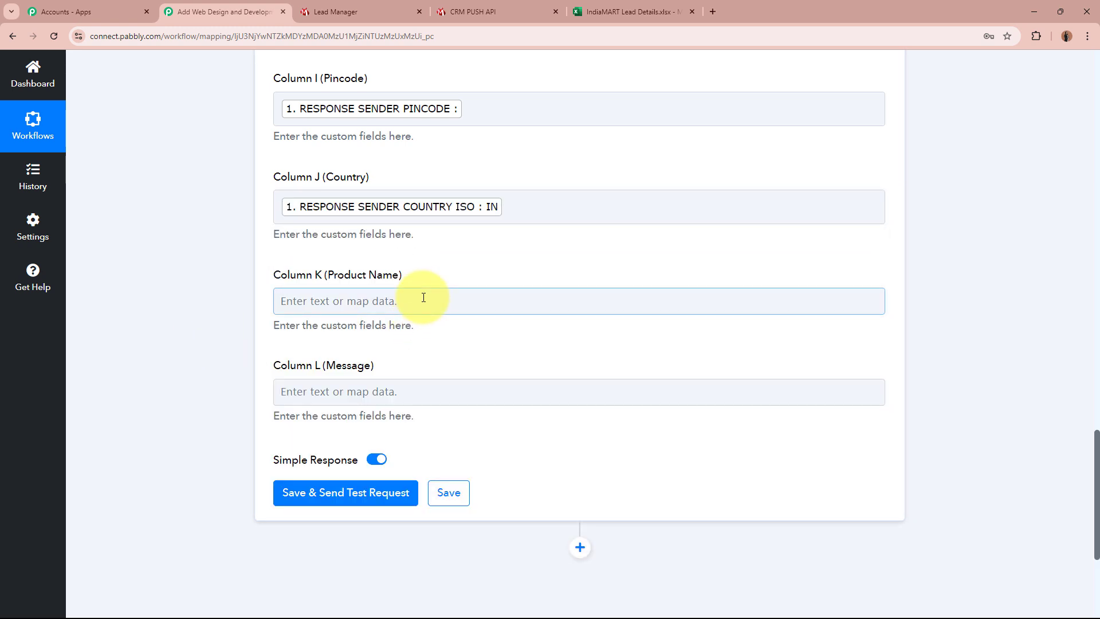
click(423, 298)
text(Pr)
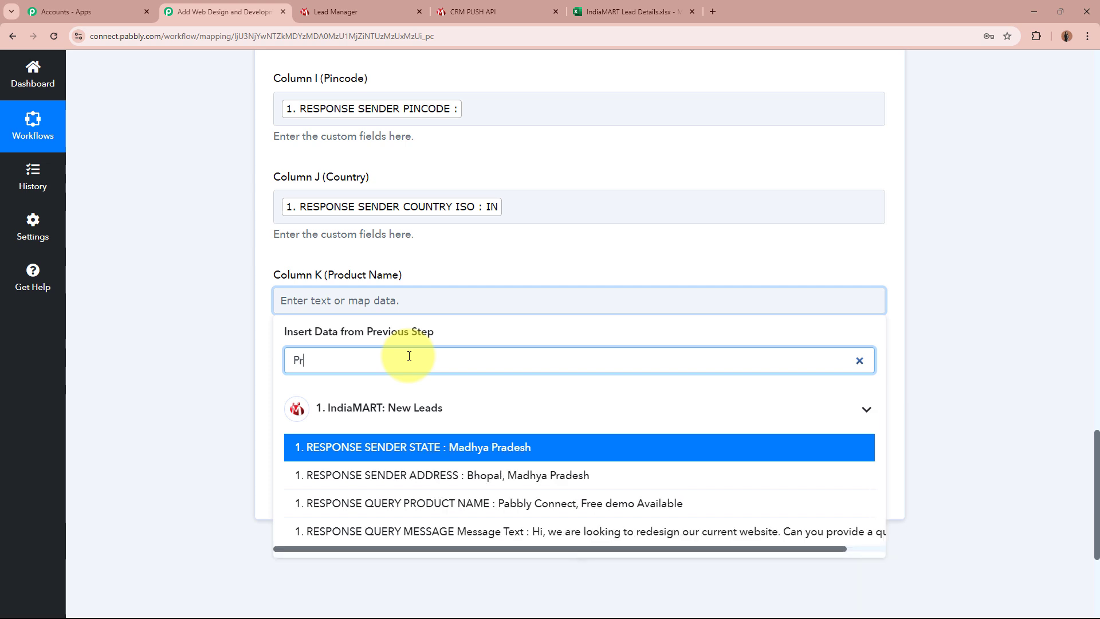
click(430, 503)
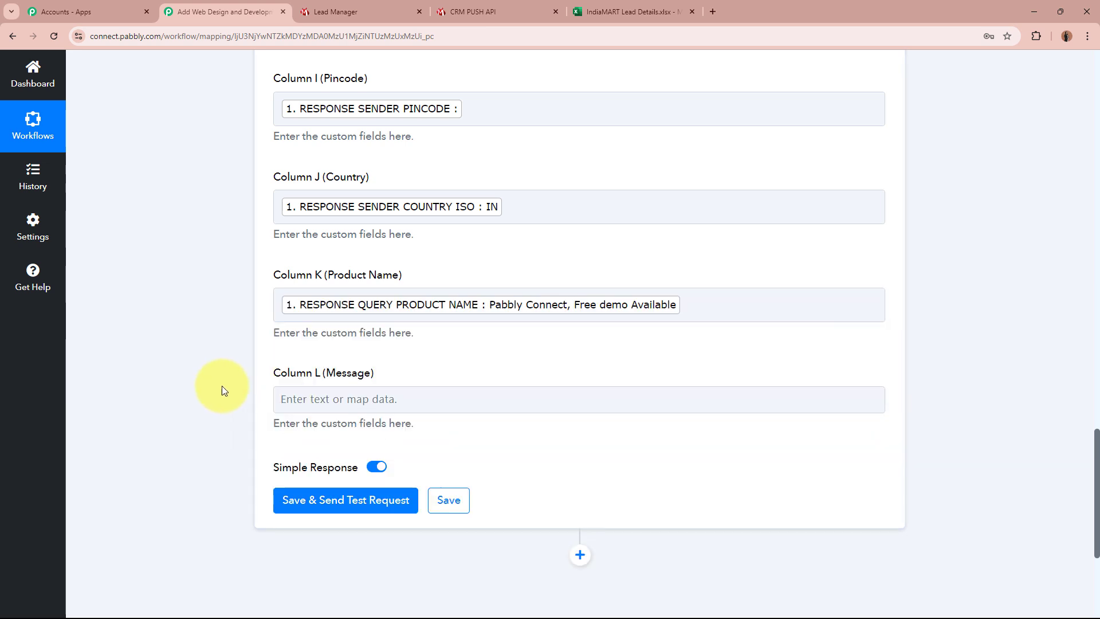
click(387, 401)
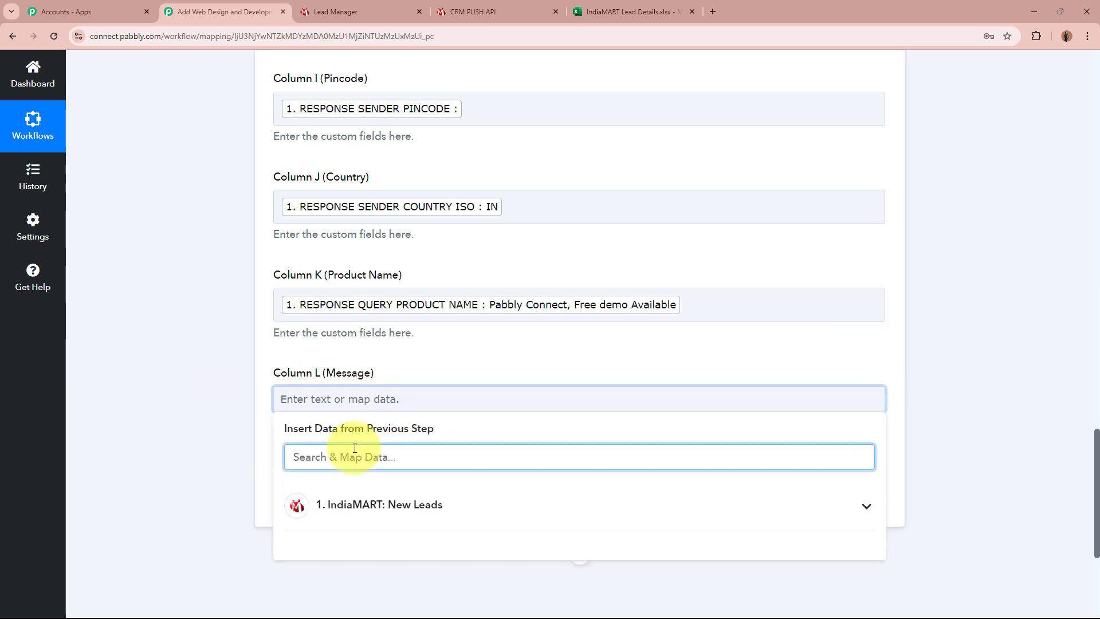
text(Me)
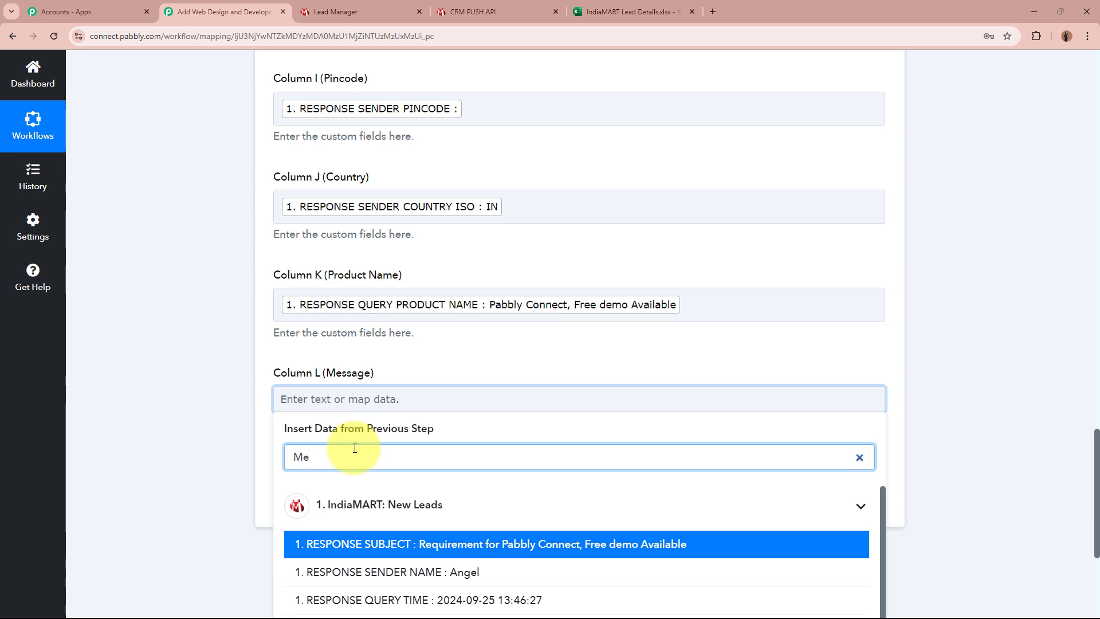
text(ss)
key(Return)
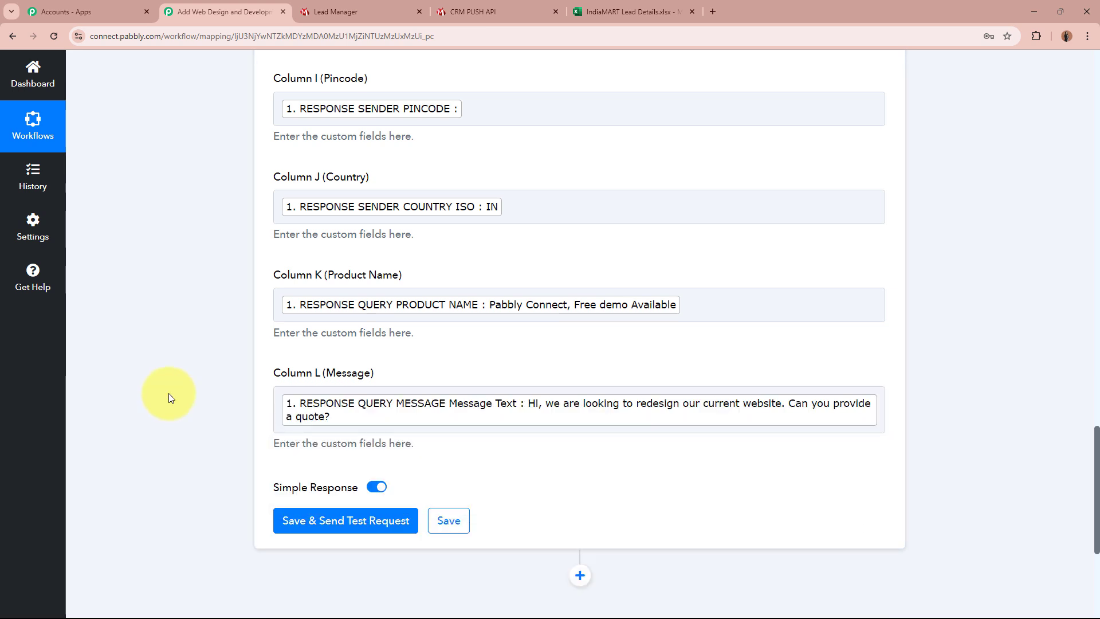
Step: Save the Excel step, send a test row, and bring up the IndiaMART Lead Details workbook
scroll(169, 393, down, 2)
click(341, 407)
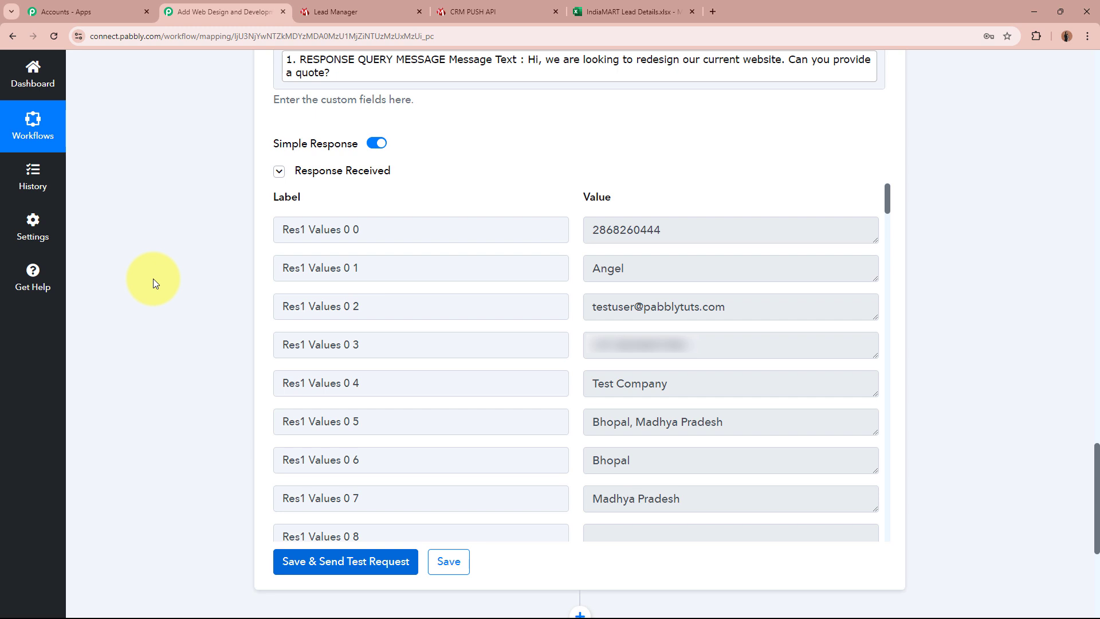
click(630, 12)
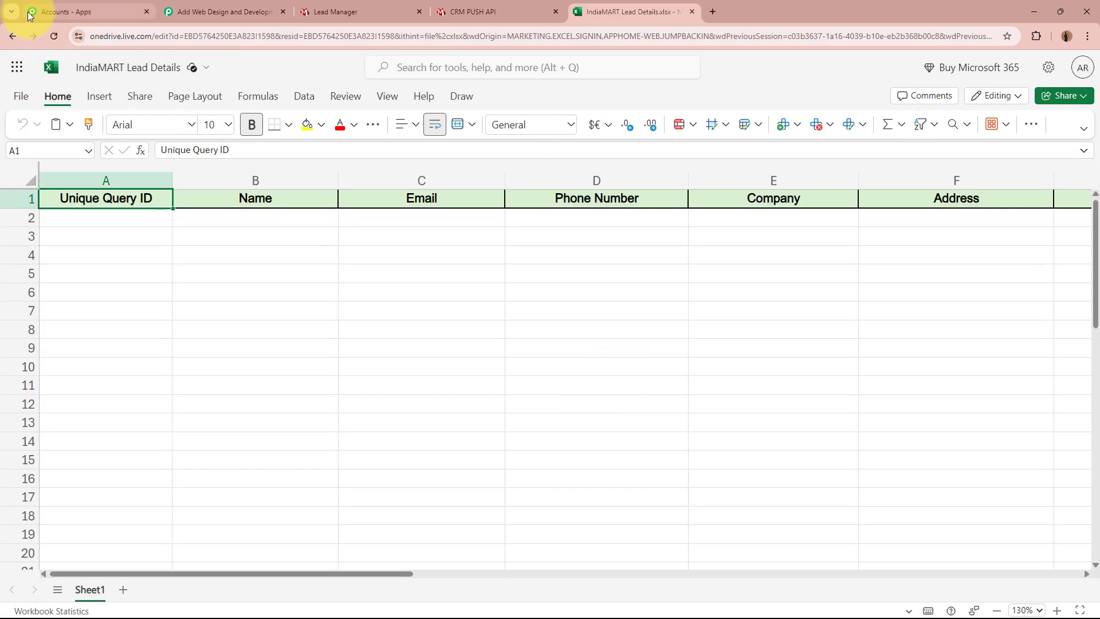
Step: Reload the sheet and check the test lead's values across row 2, A2 through J2
click(55, 39)
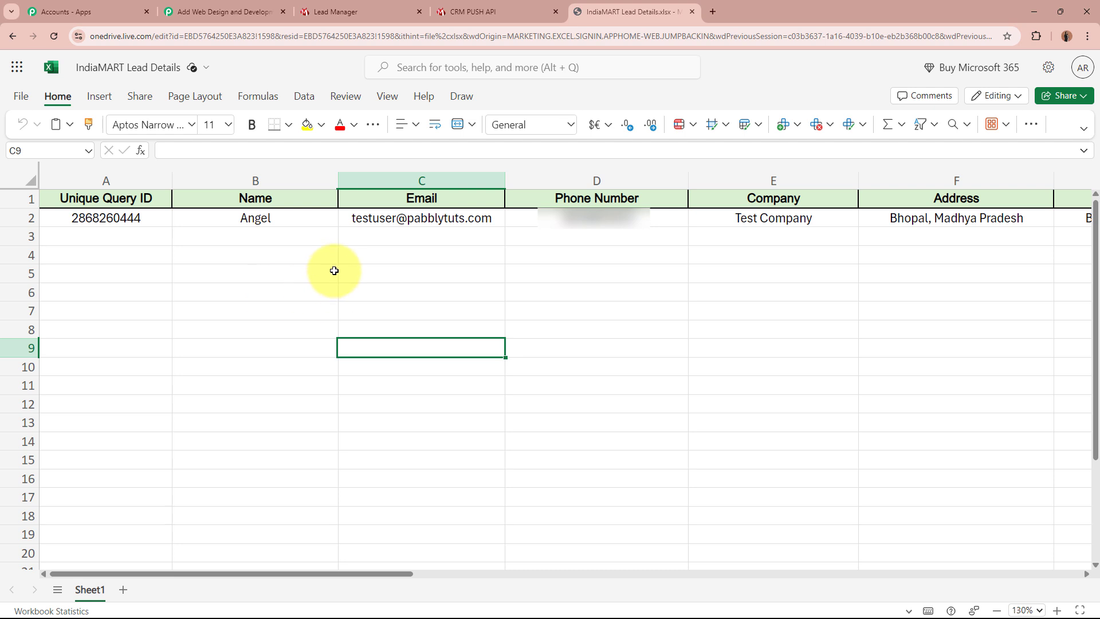
click(151, 220)
click(200, 221)
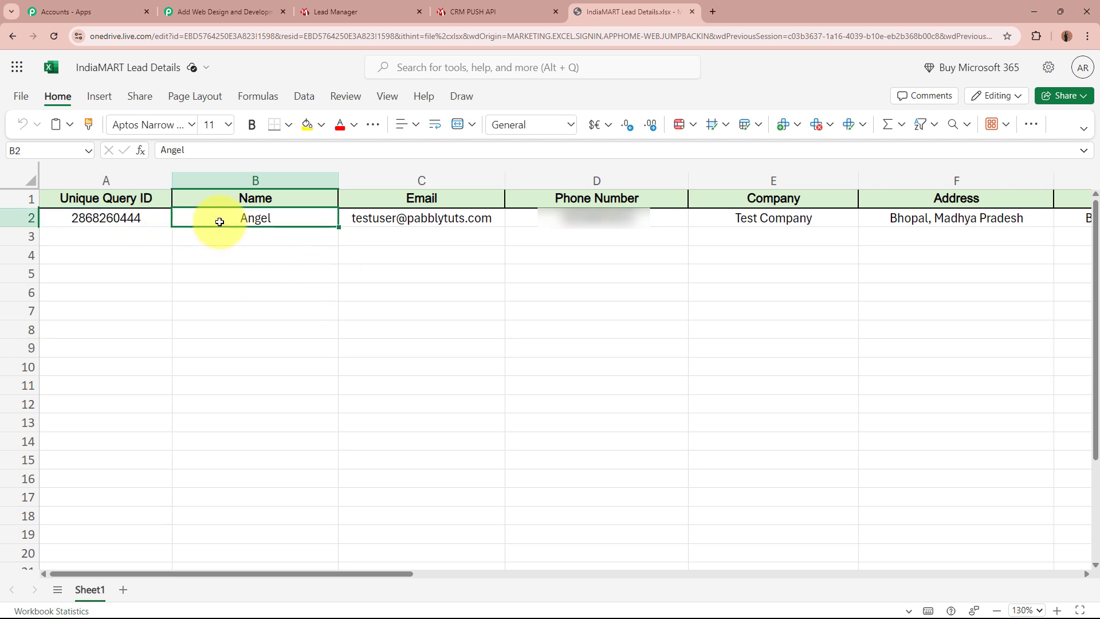
click(406, 224)
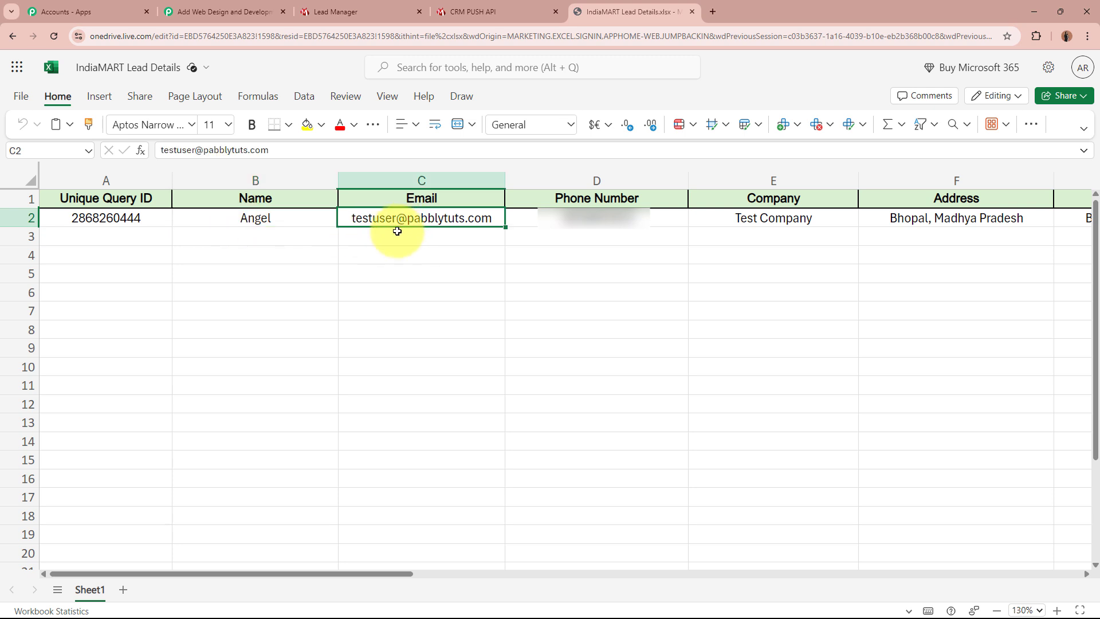
click(564, 221)
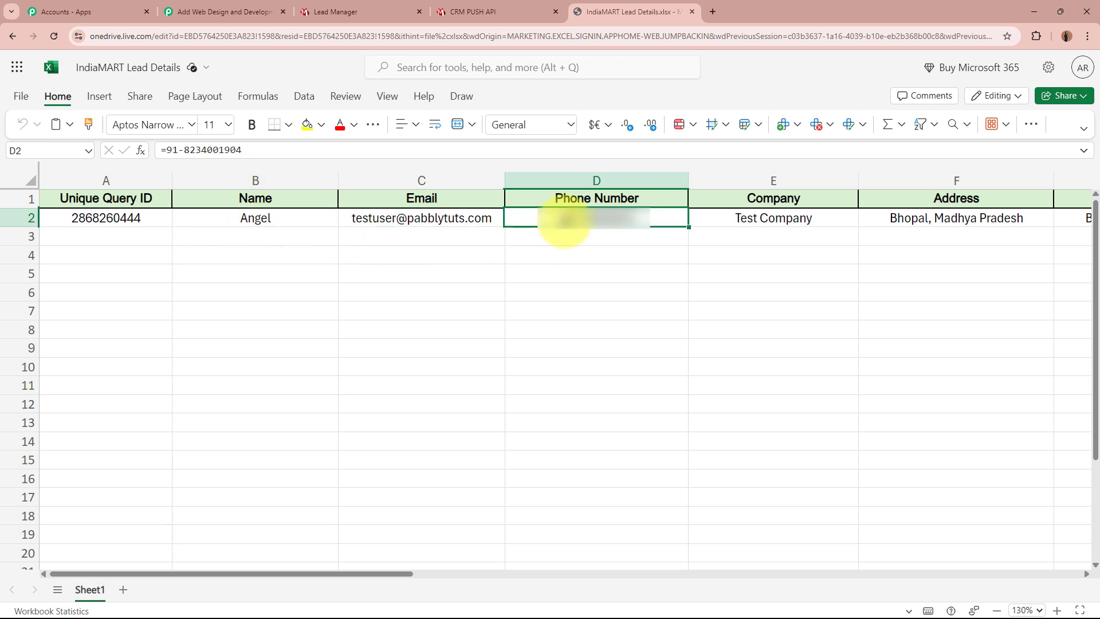
click(768, 223)
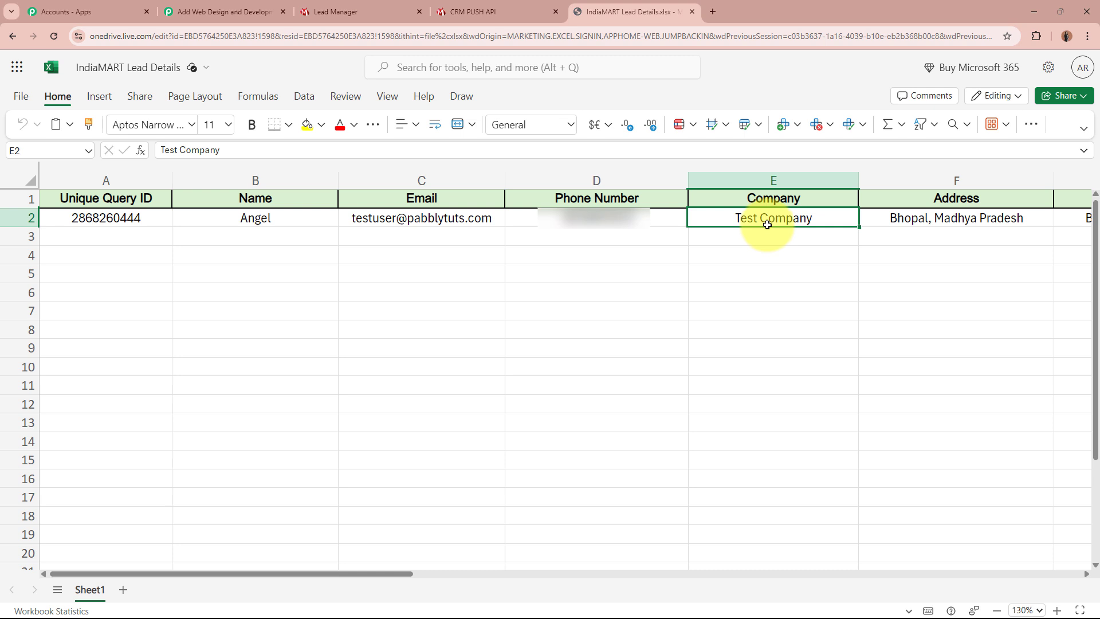
click(937, 225)
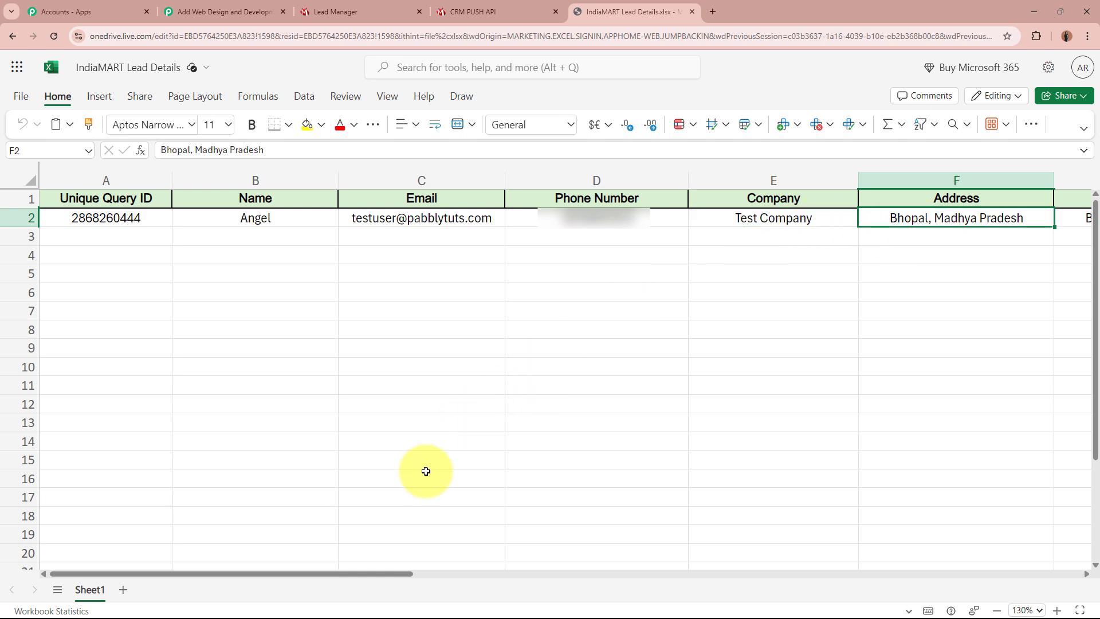
drag(383, 574, 578, 576)
click(657, 222)
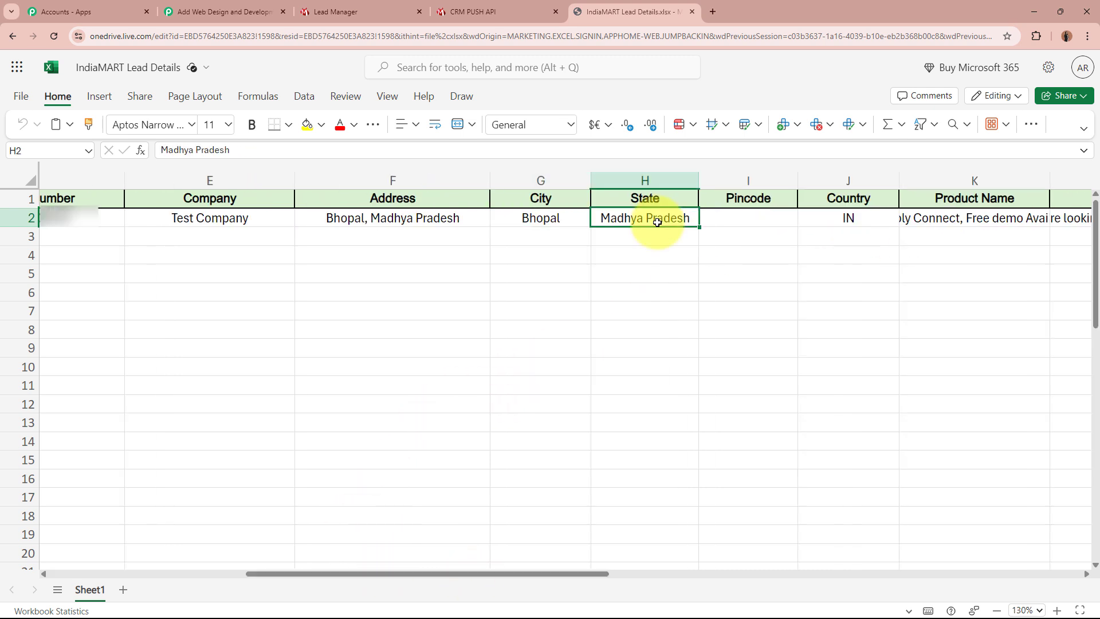
click(738, 217)
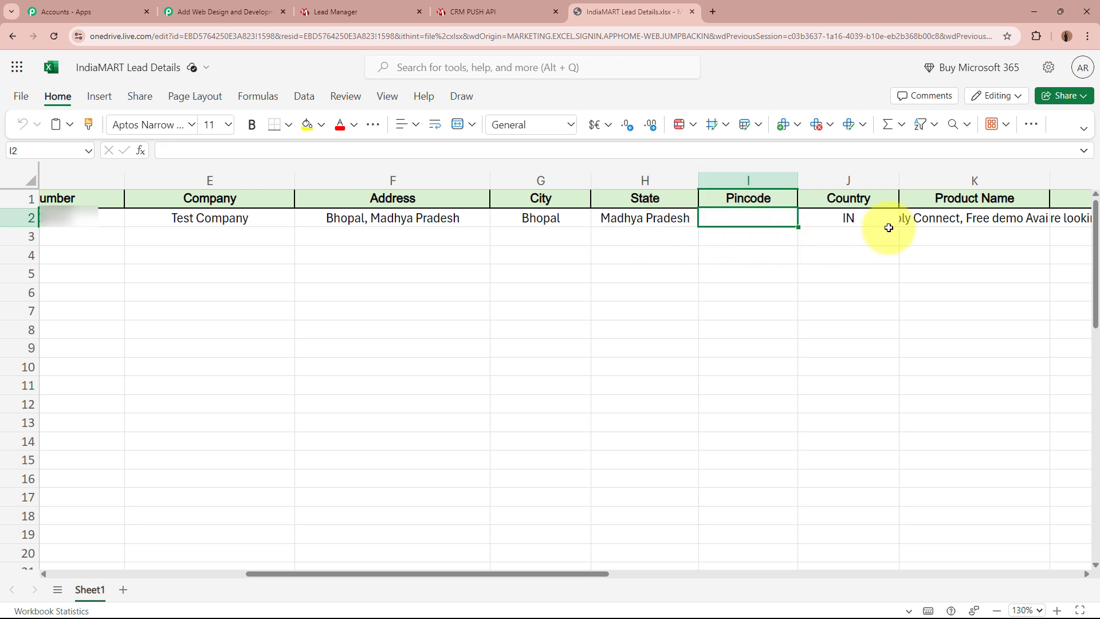
click(847, 215)
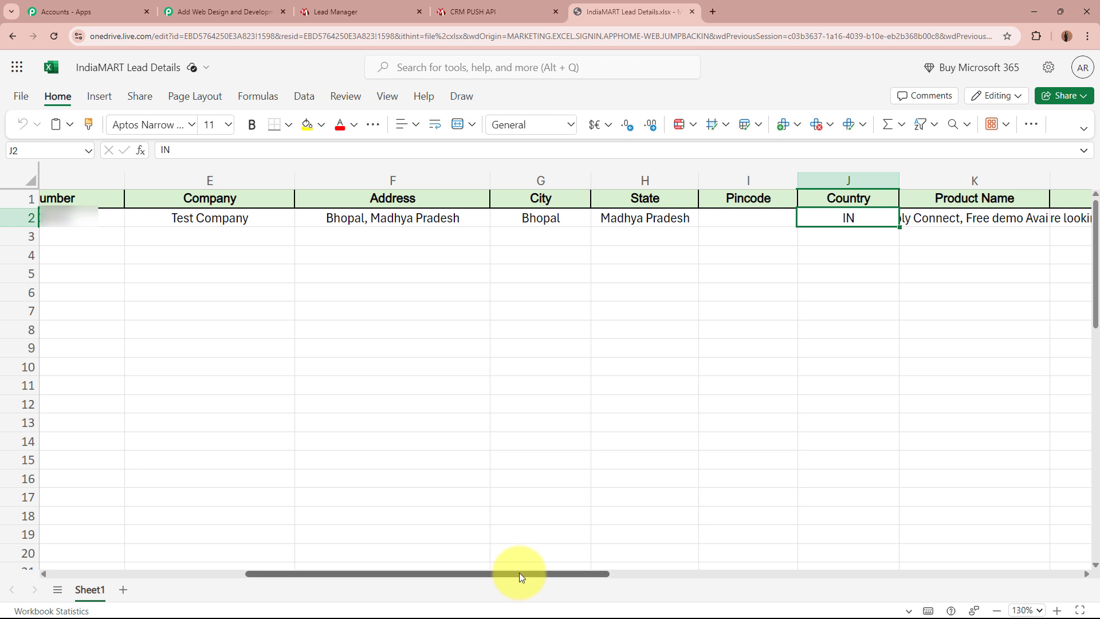
Step: Autofit column K to the product name and widen column L to show the full message
drag(519, 576, 656, 583)
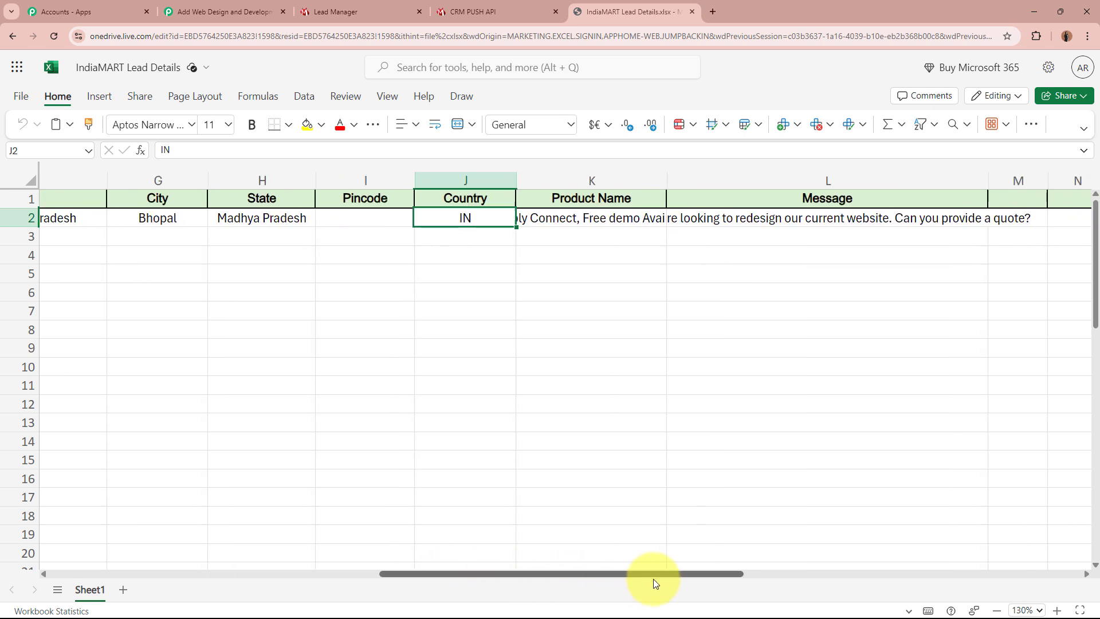
double_click(668, 185)
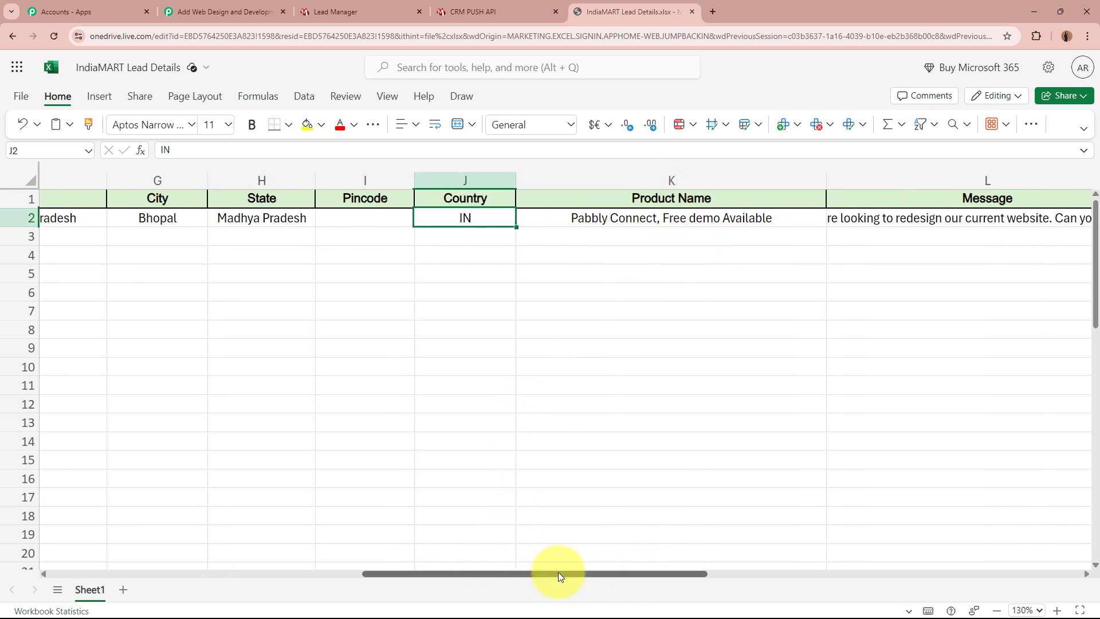
drag(560, 579, 682, 580)
drag(730, 179, 905, 196)
click(480, 218)
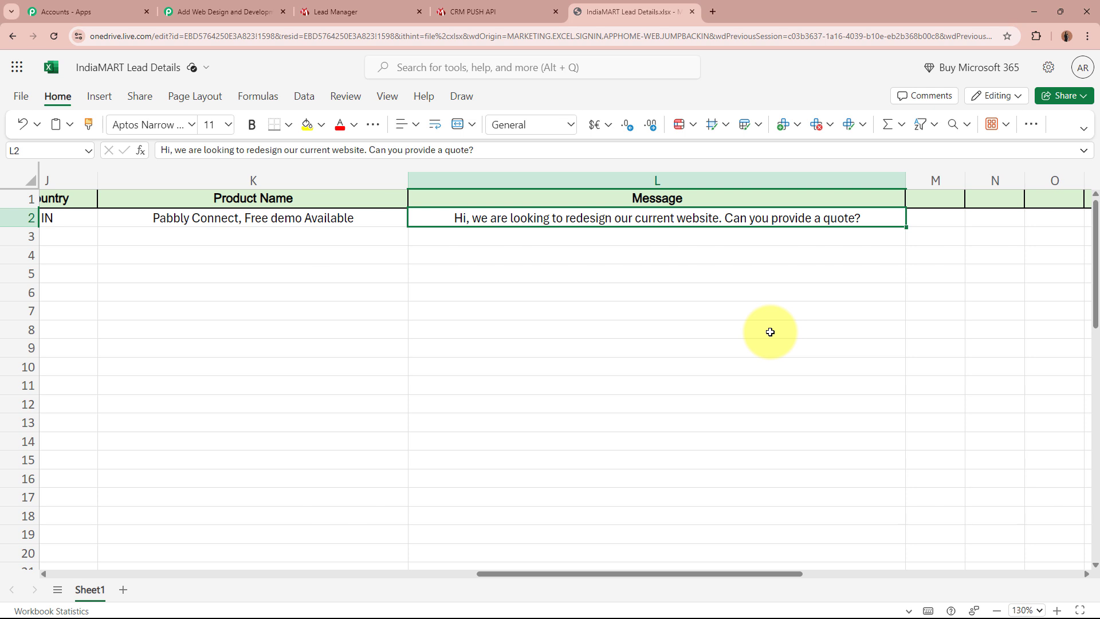
click(230, 11)
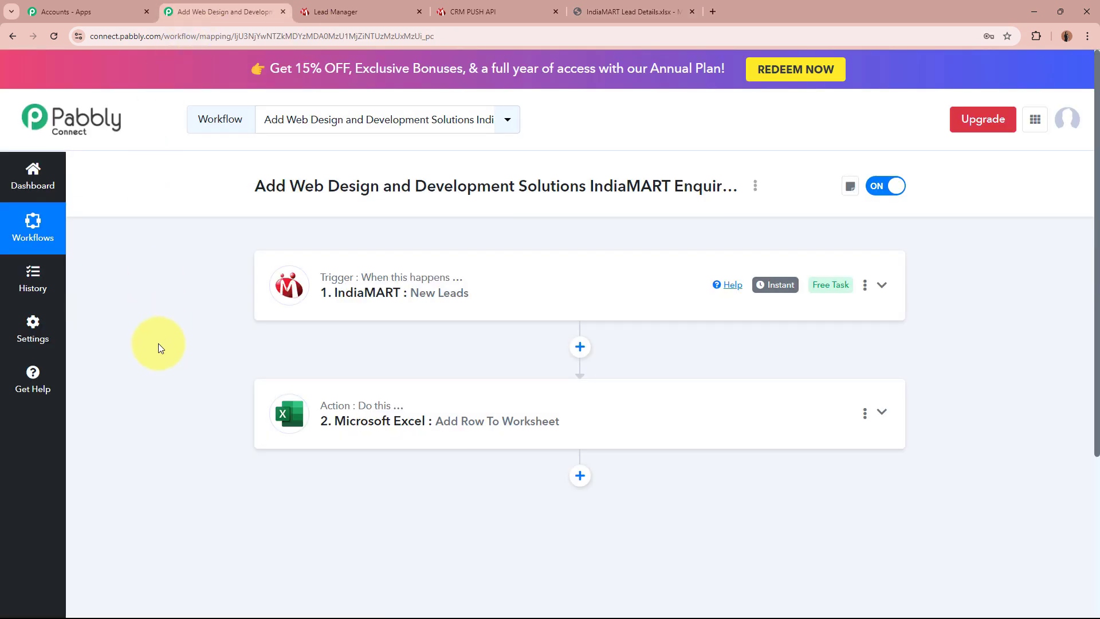